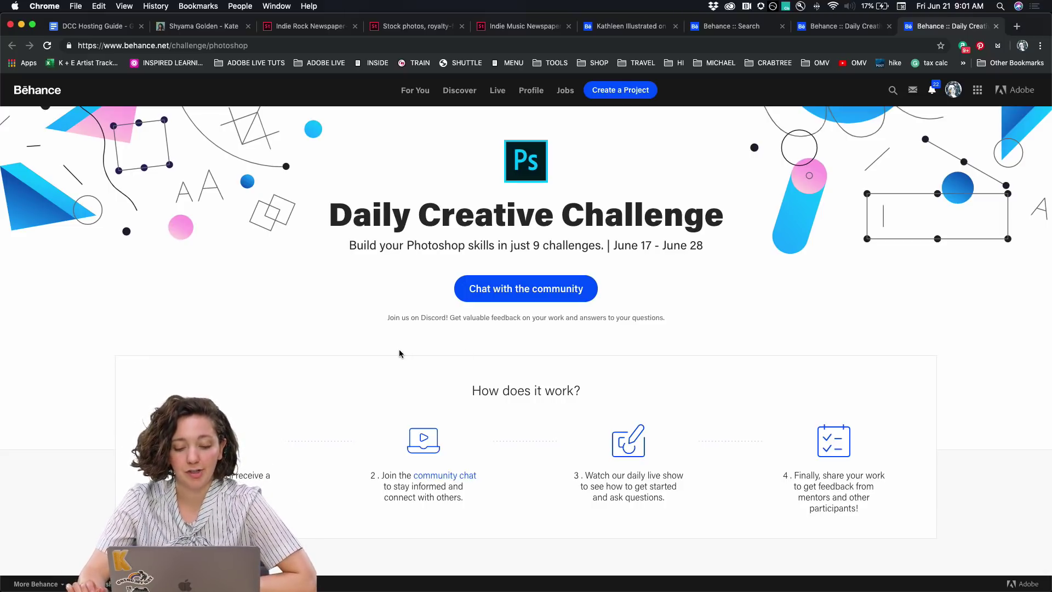
Switch to Discord and enlarge the handstand-on-rock image in design-feedback, then close it
scroll(399, 351, down, 1)
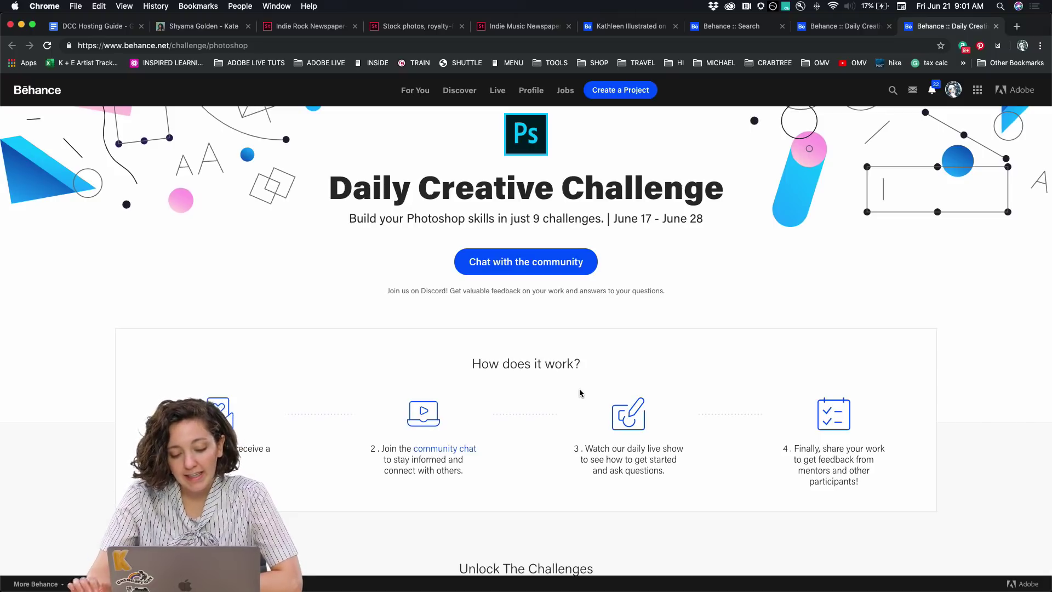
scroll(580, 389, down, 1)
scroll(580, 390, up, 2)
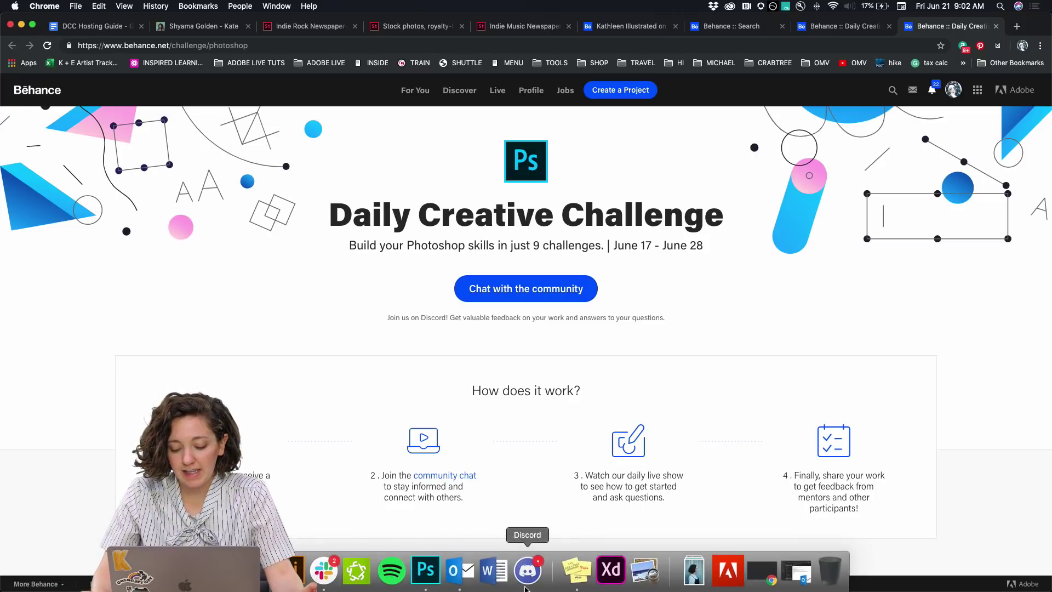
click(526, 582)
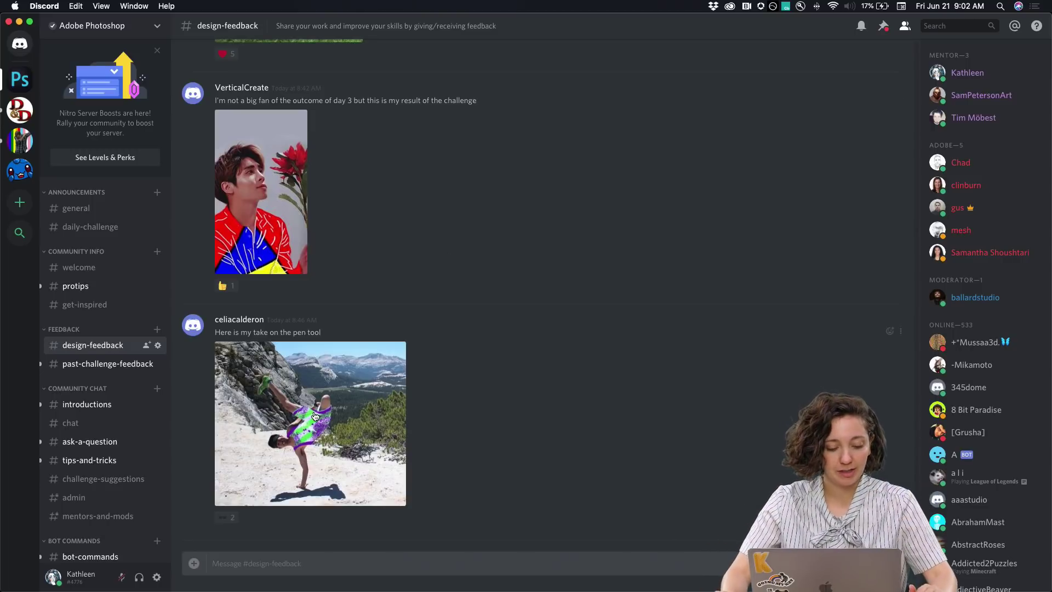
click(316, 417)
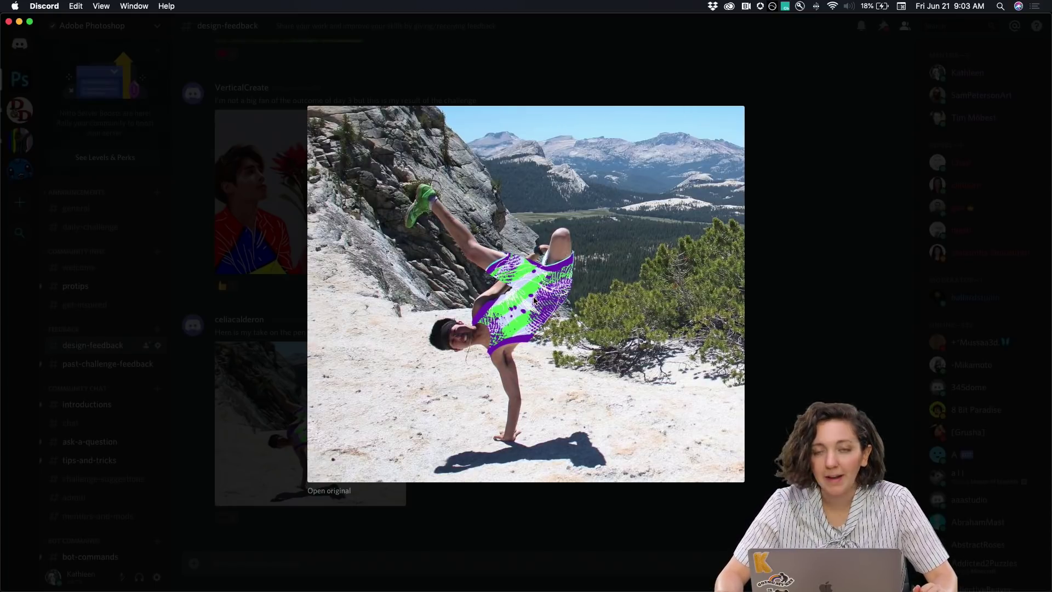
click(209, 415)
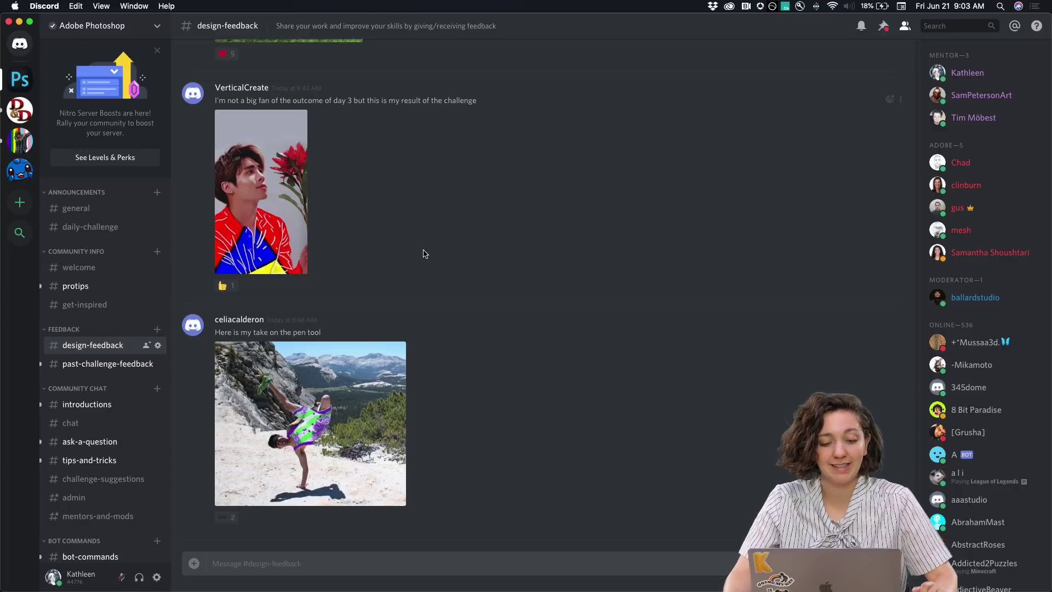
scroll(423, 253, up, 3)
scroll(423, 254, up, 15)
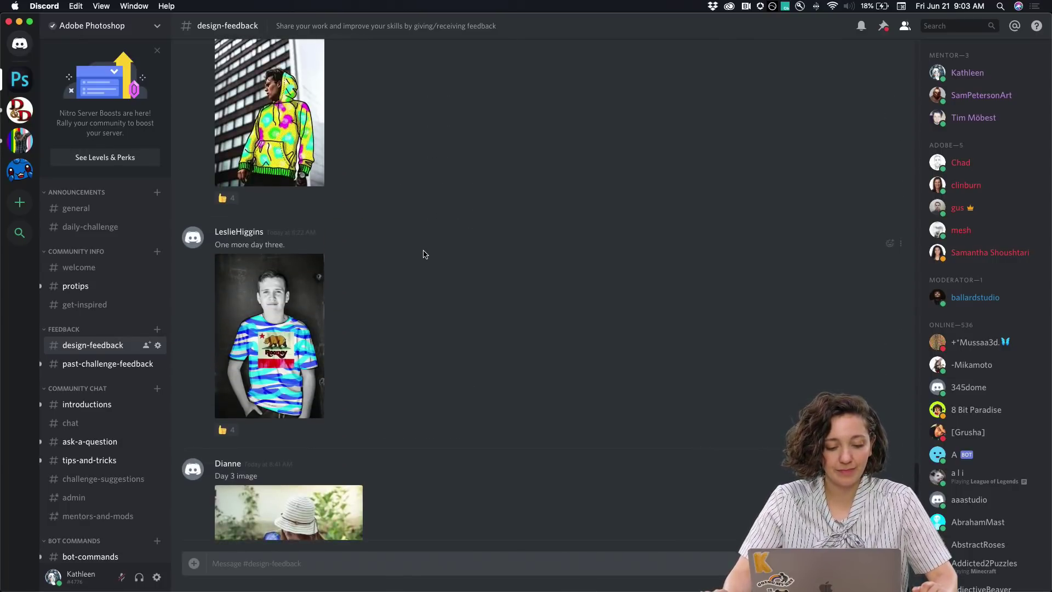
scroll(423, 254, up, 7)
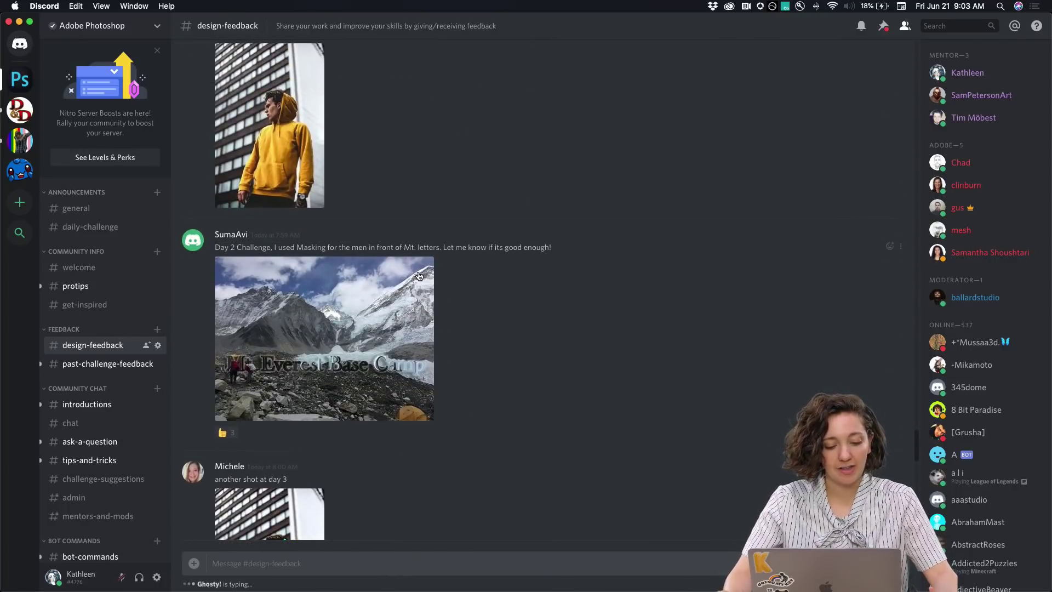
click(366, 339)
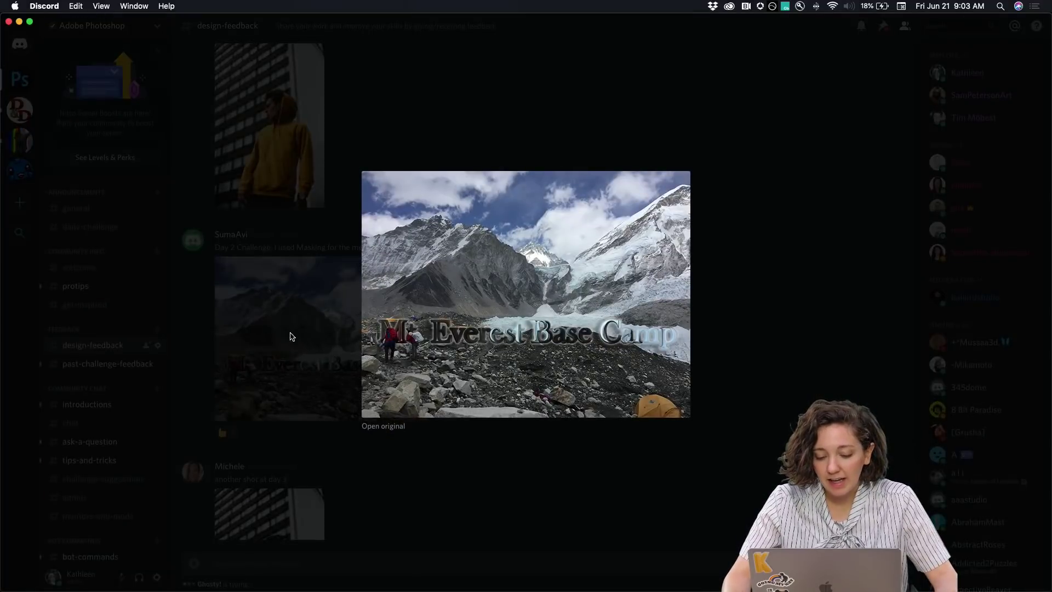
click(229, 354)
scroll(534, 278, up, 8)
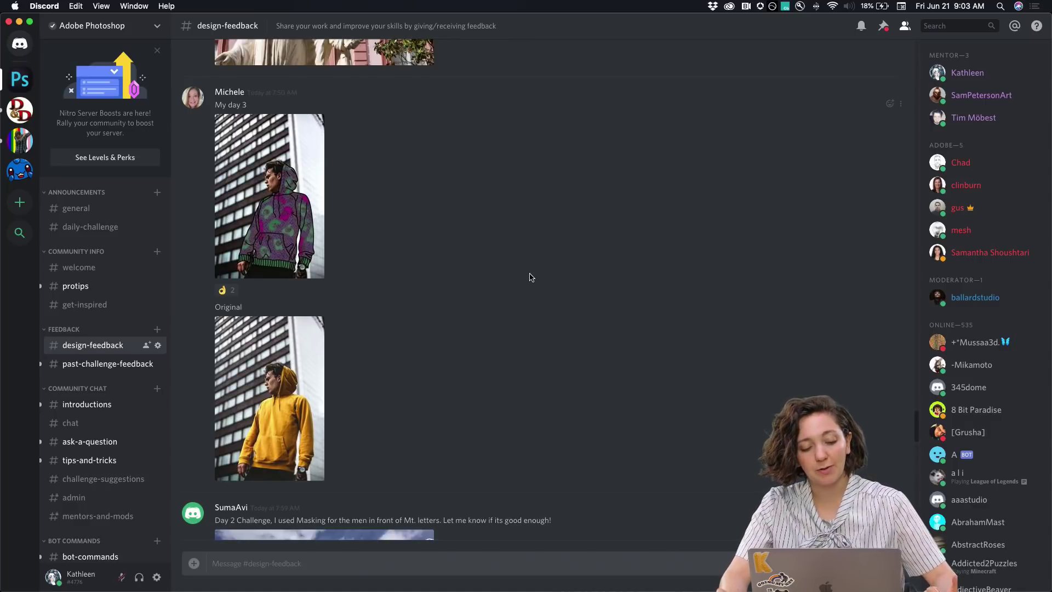
scroll(534, 277, down, 5)
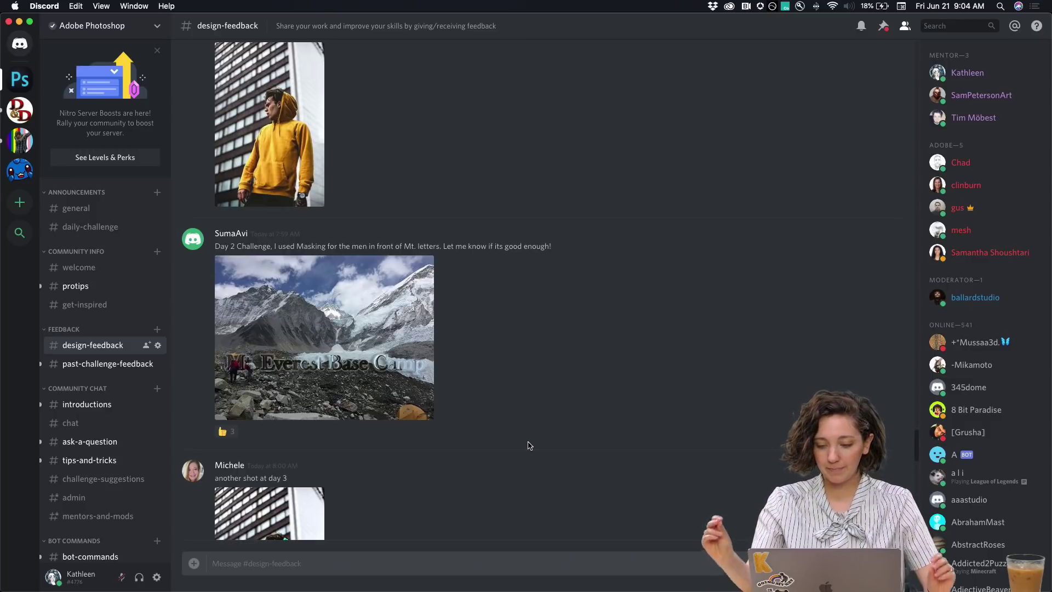
Read the Day 4 Design a Poster post in daily-challenge, then return to Chrome
click(96, 227)
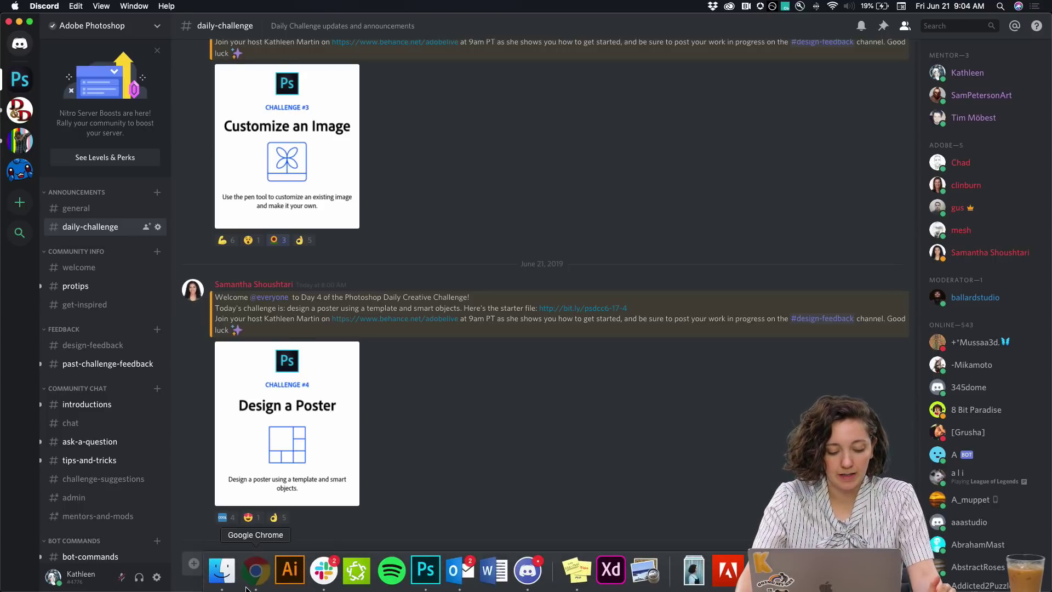
click(246, 589)
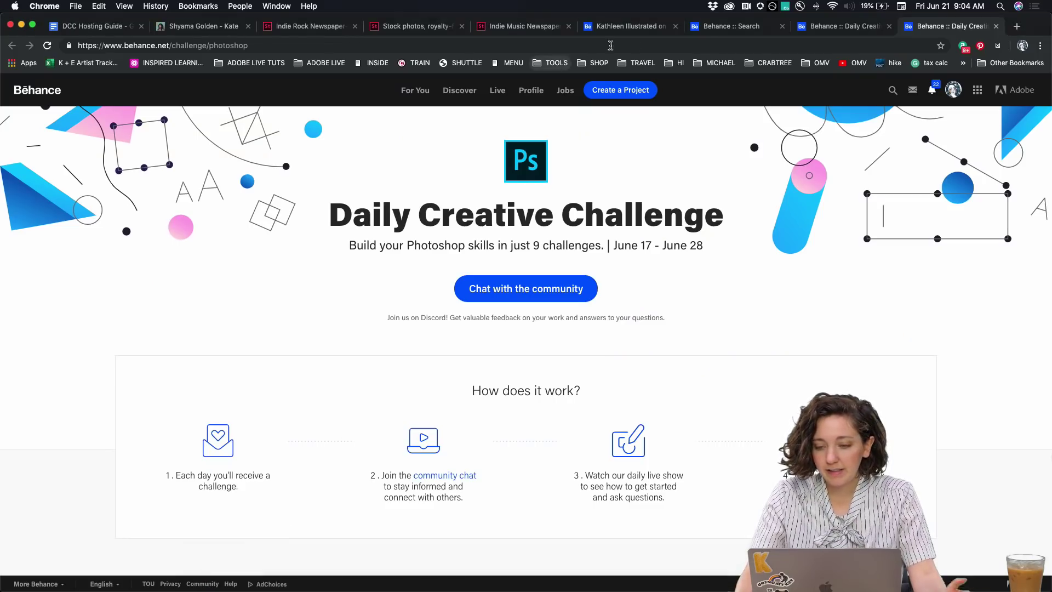
Search Adobe Stock Templates for 'free indie poster'
click(290, 31)
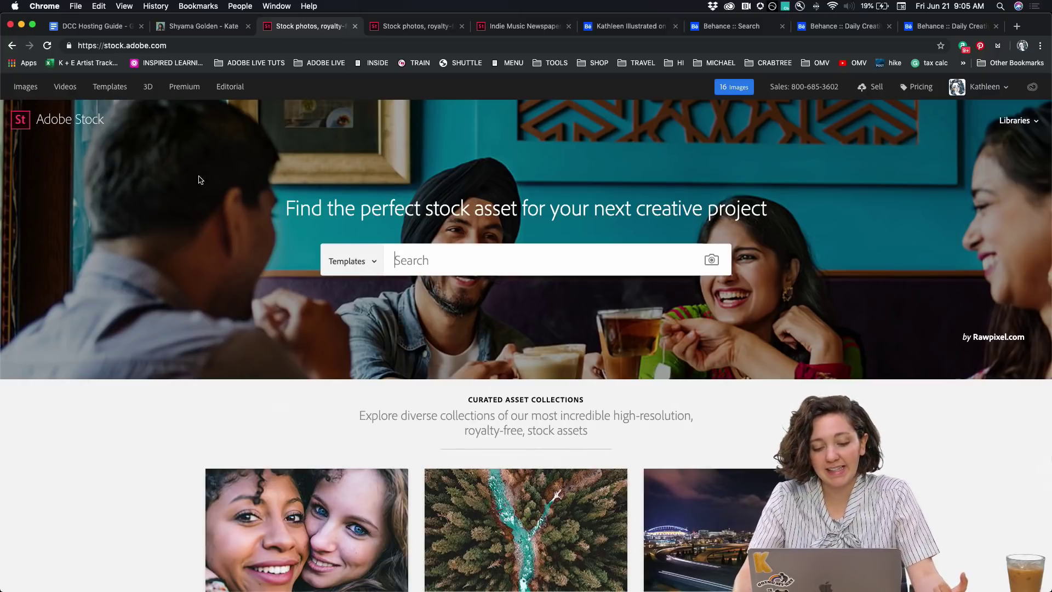
click(349, 271)
click(349, 262)
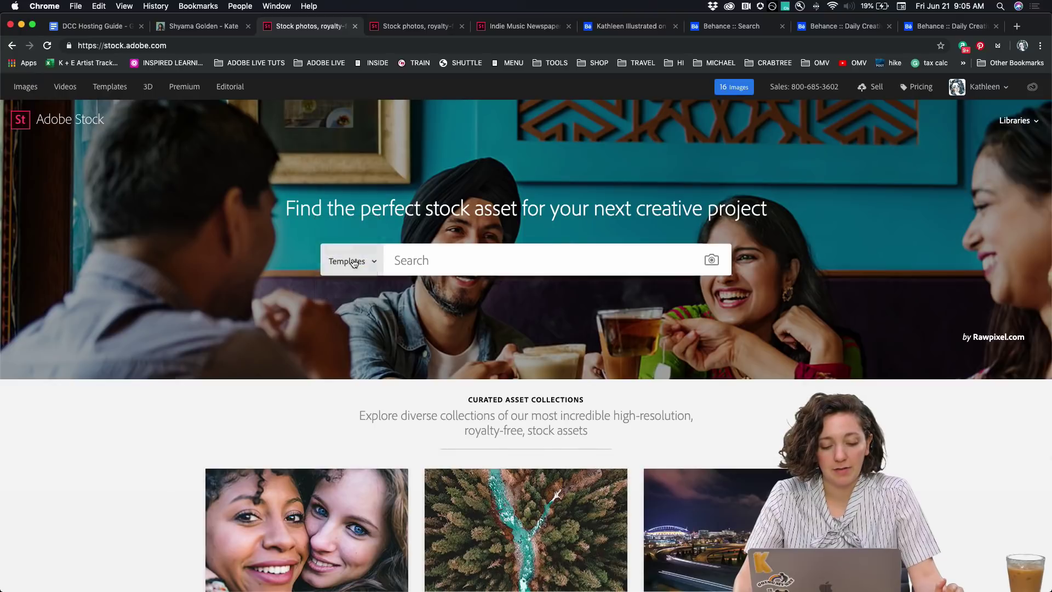
click(425, 261)
text(indie)
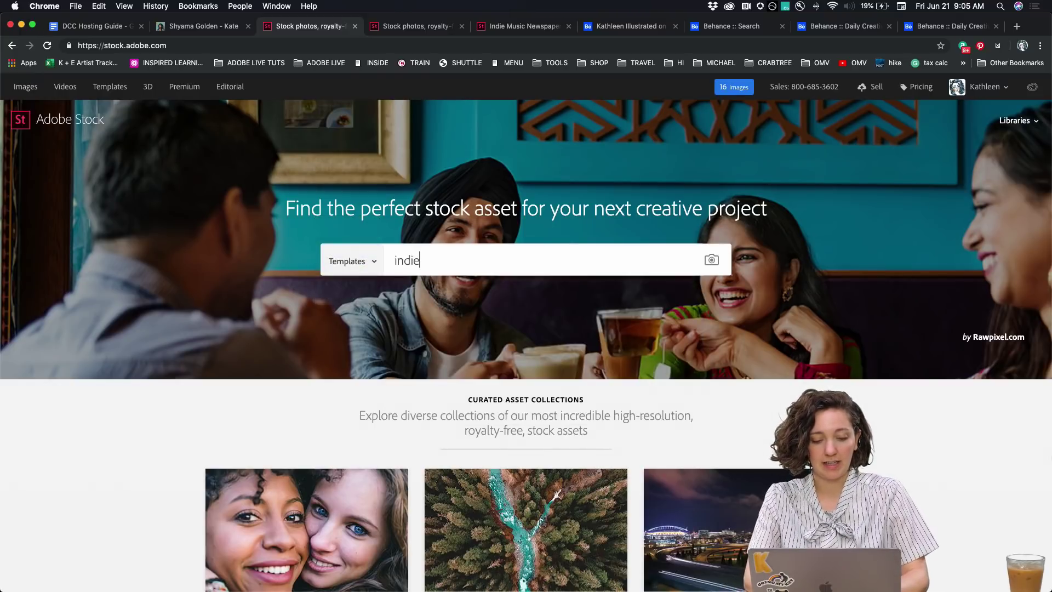
text( poster)
key(super+a)
key(Left)
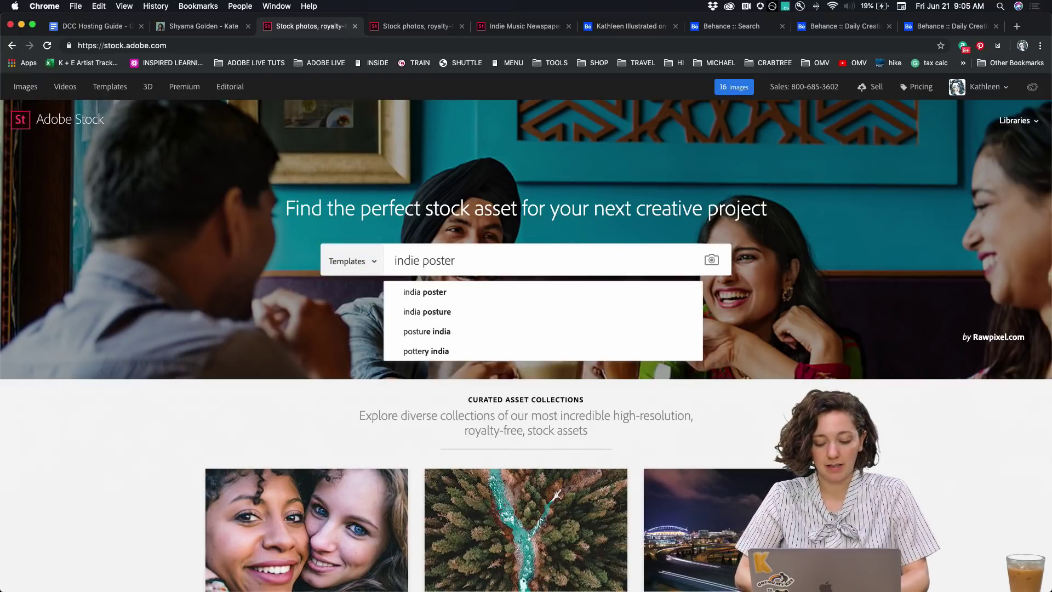
text(free)
key(Return)
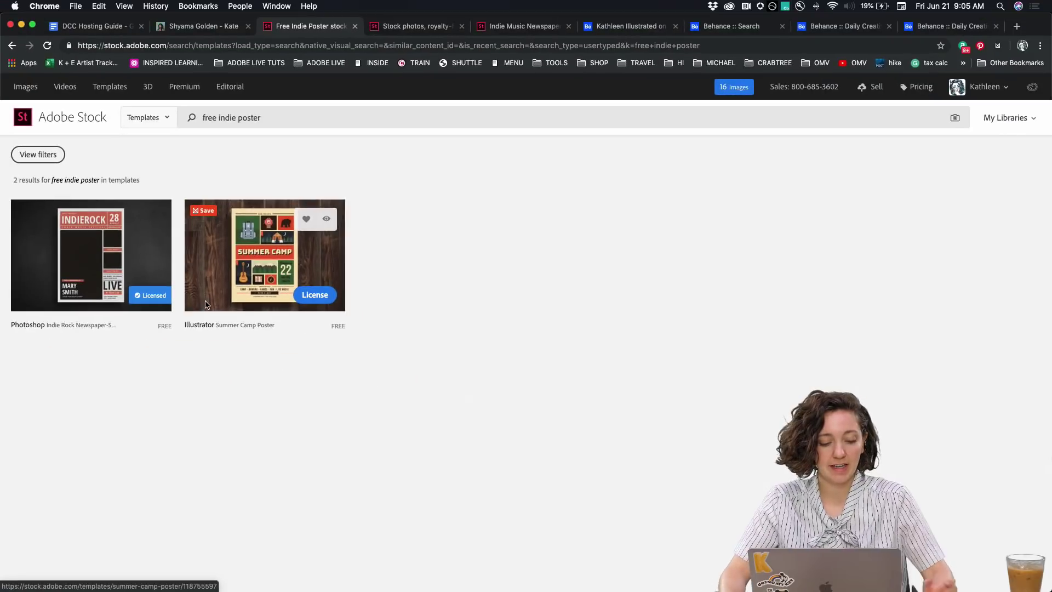
View the Indie Rock Newspaper-Style Flyer template details and bring up Finder
click(52, 296)
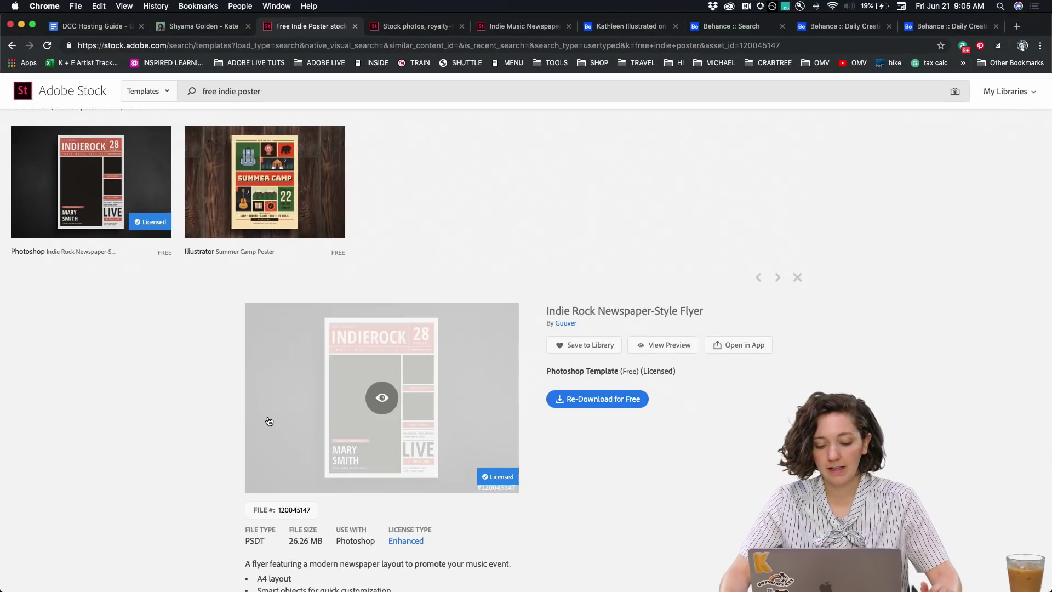
scroll(187, 408, down, 2)
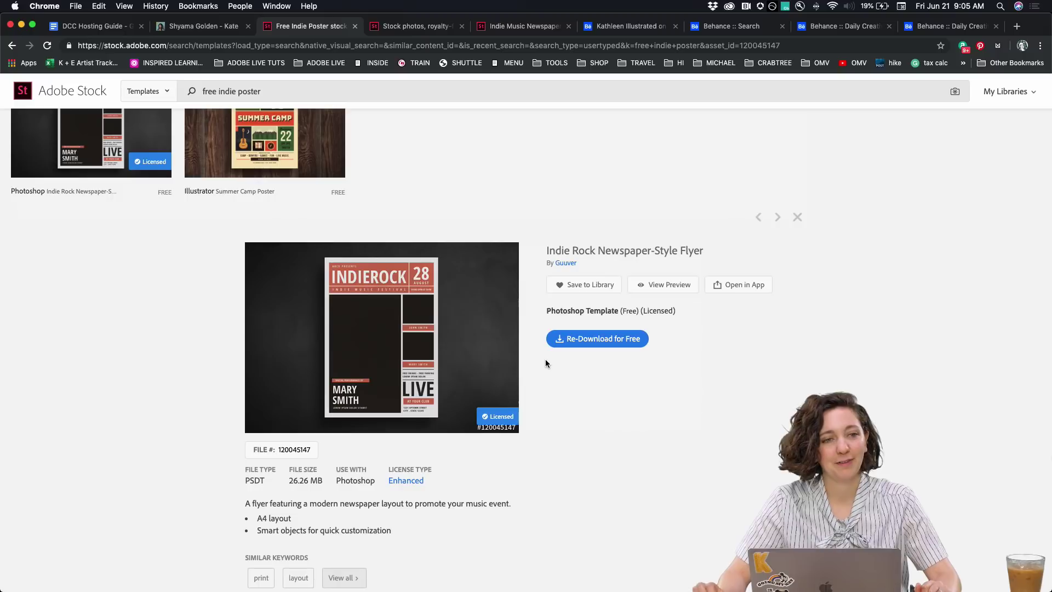
click(225, 580)
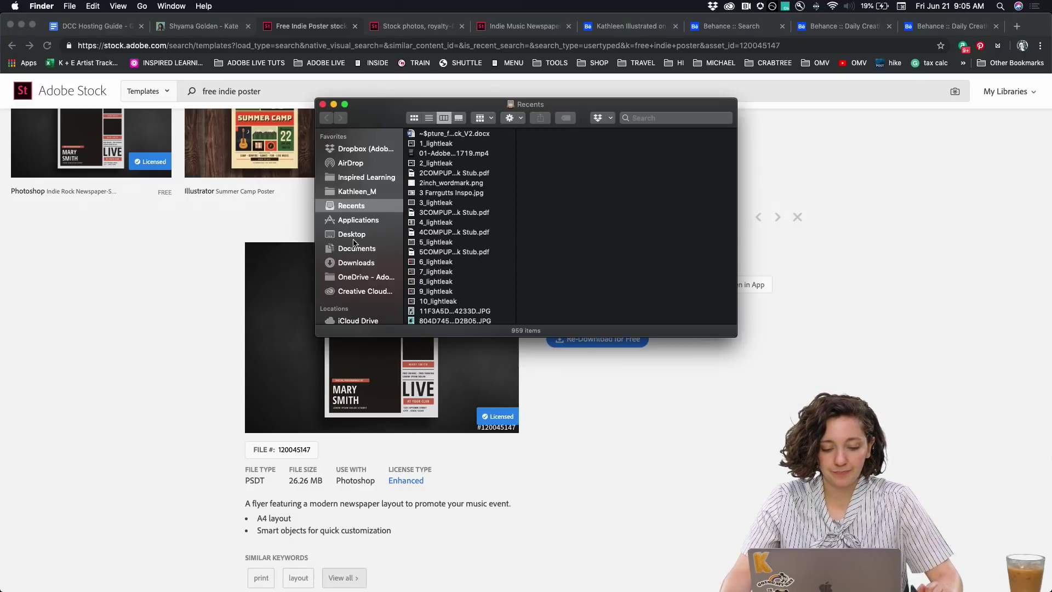
Open the AdobeStock .psdt template from Desktop/POSTER in Photoshop
click(353, 235)
click(433, 168)
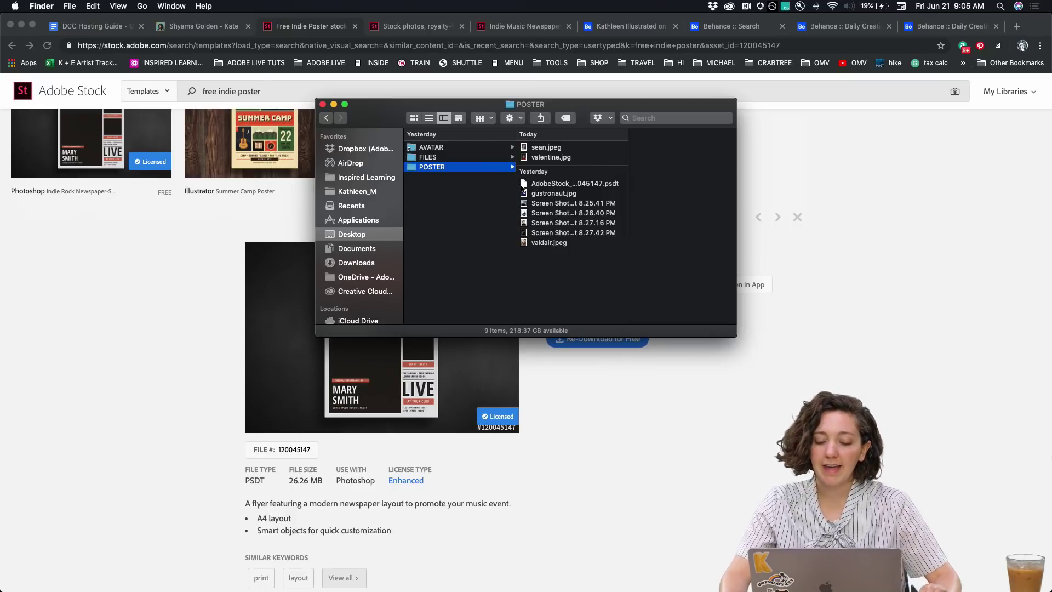
click(567, 187)
key(Return)
drag(567, 188, 426, 573)
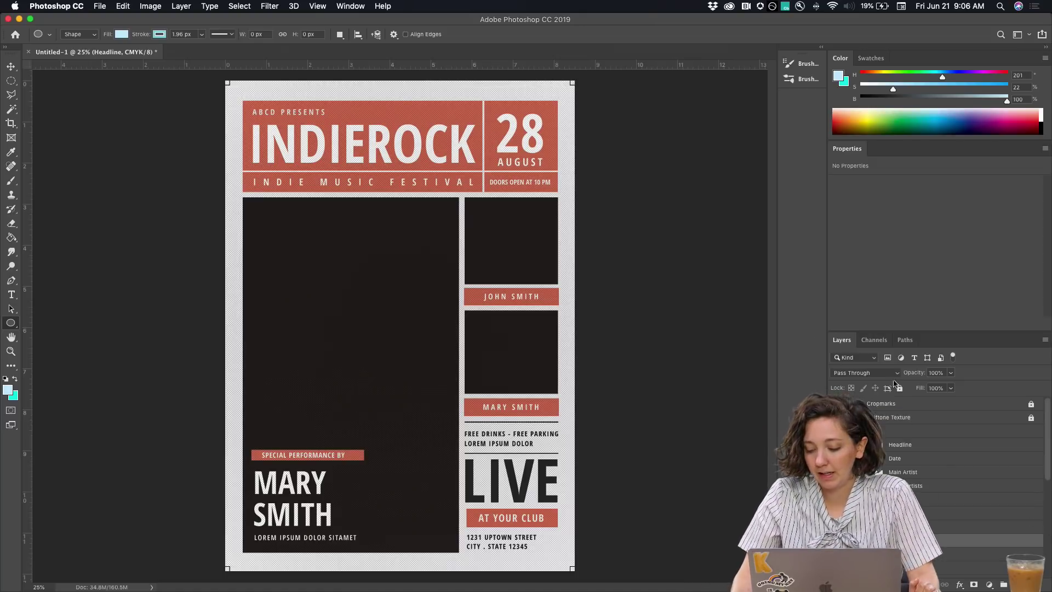
Heighten the Layers panel and scroll through the Text, Graphic and Images groups
drag(875, 333, 889, 192)
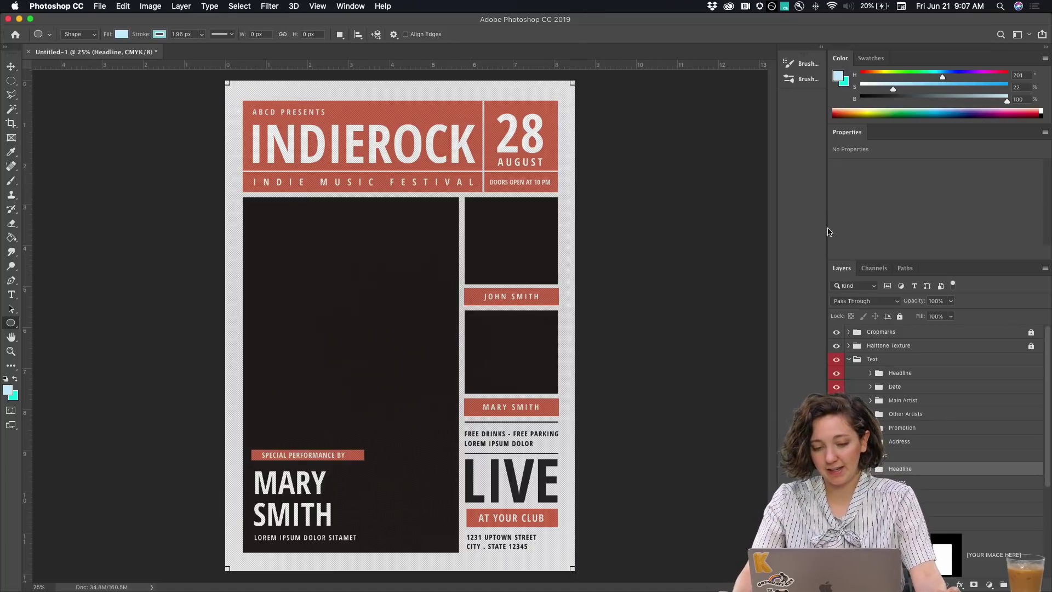
scroll(878, 382, down, 3)
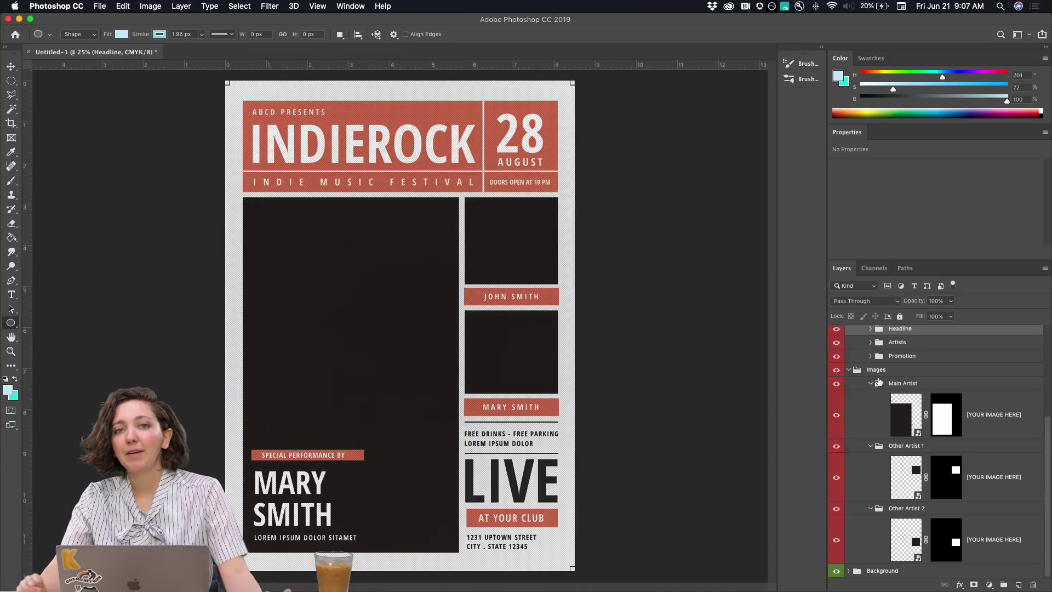
scroll(878, 382, up, 3)
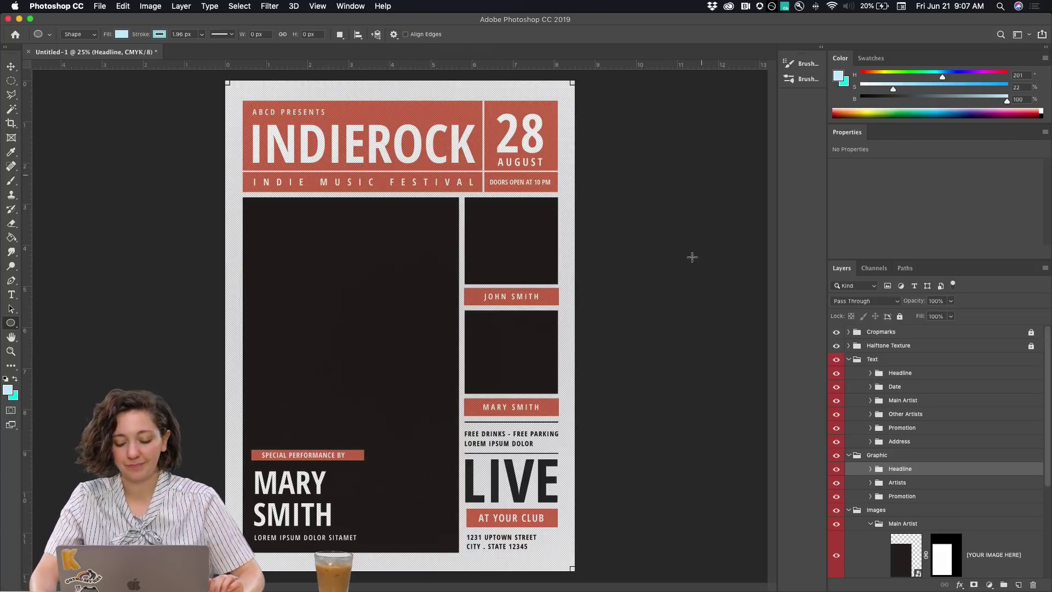
scroll(907, 452, down, 5)
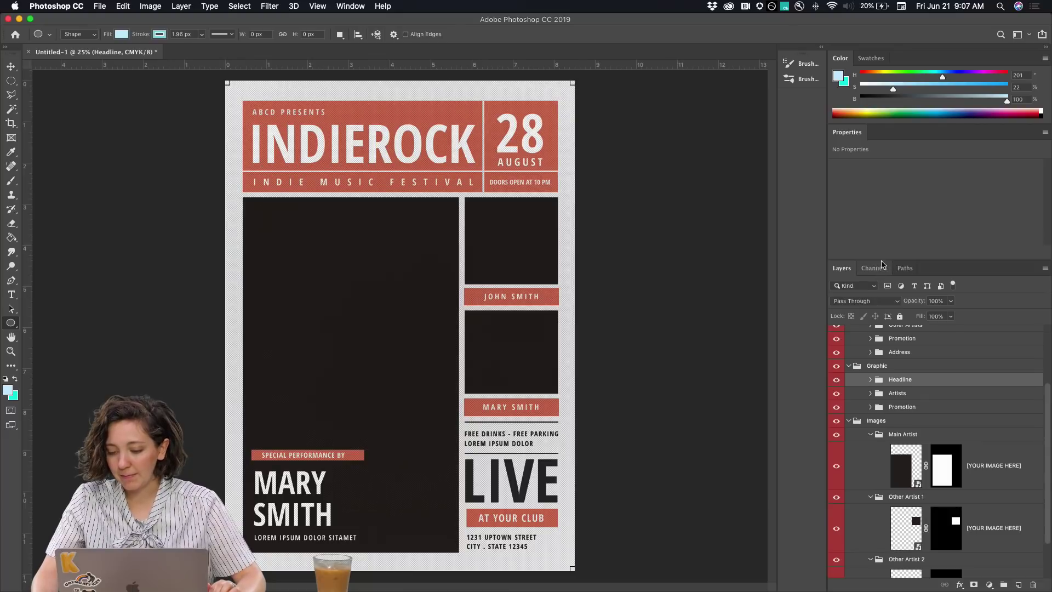
click(1045, 132)
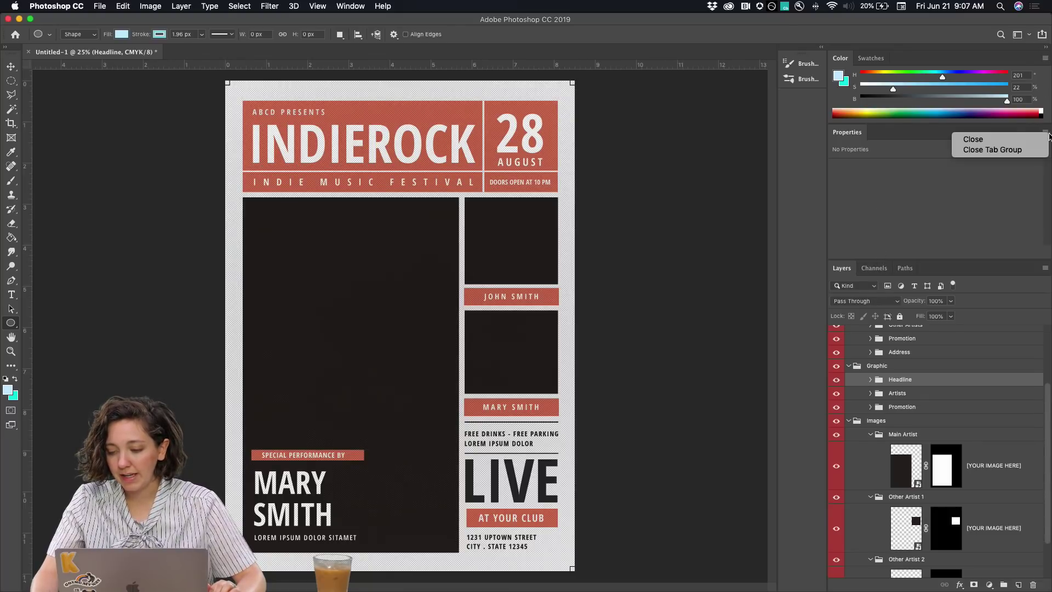
click(891, 169)
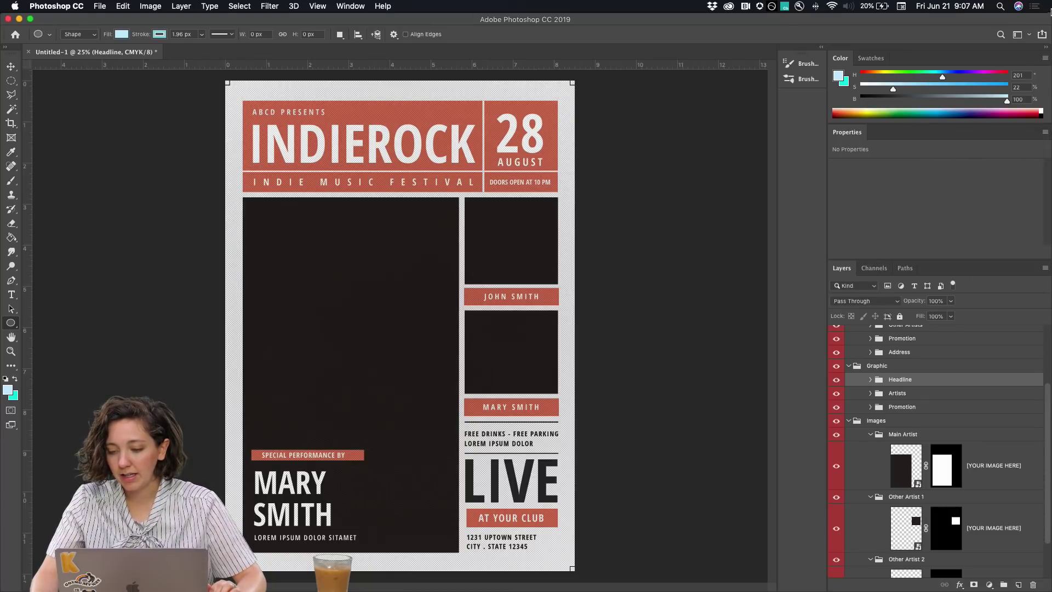
click(1045, 59)
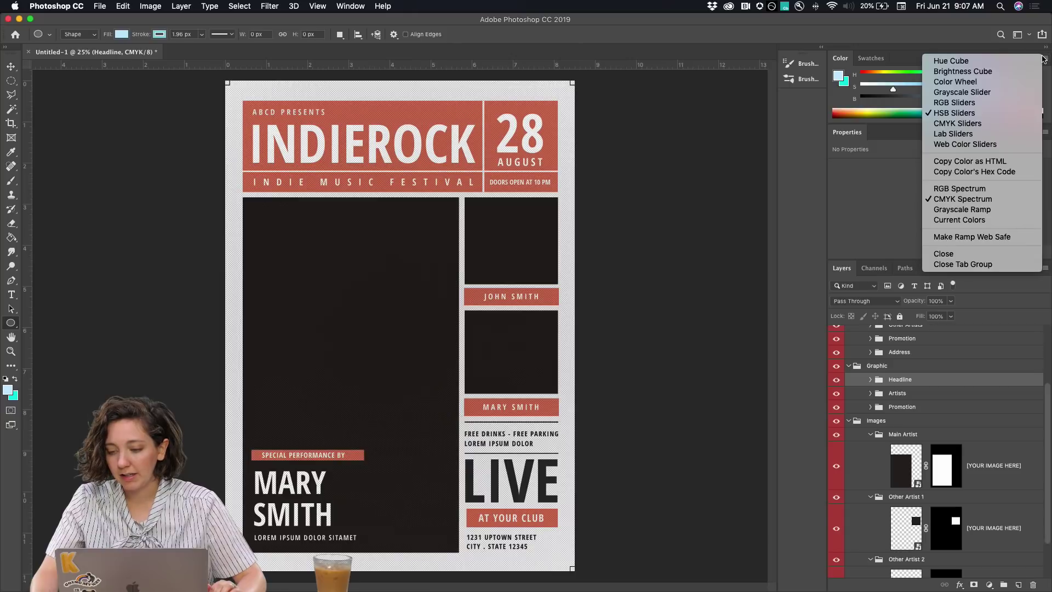
click(963, 264)
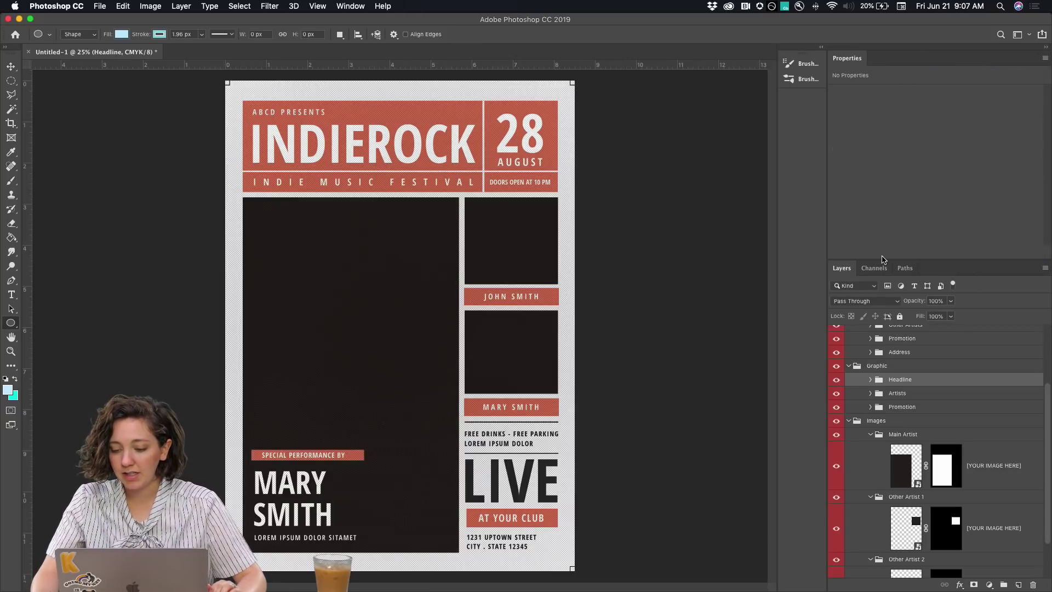
drag(885, 262, 889, 162)
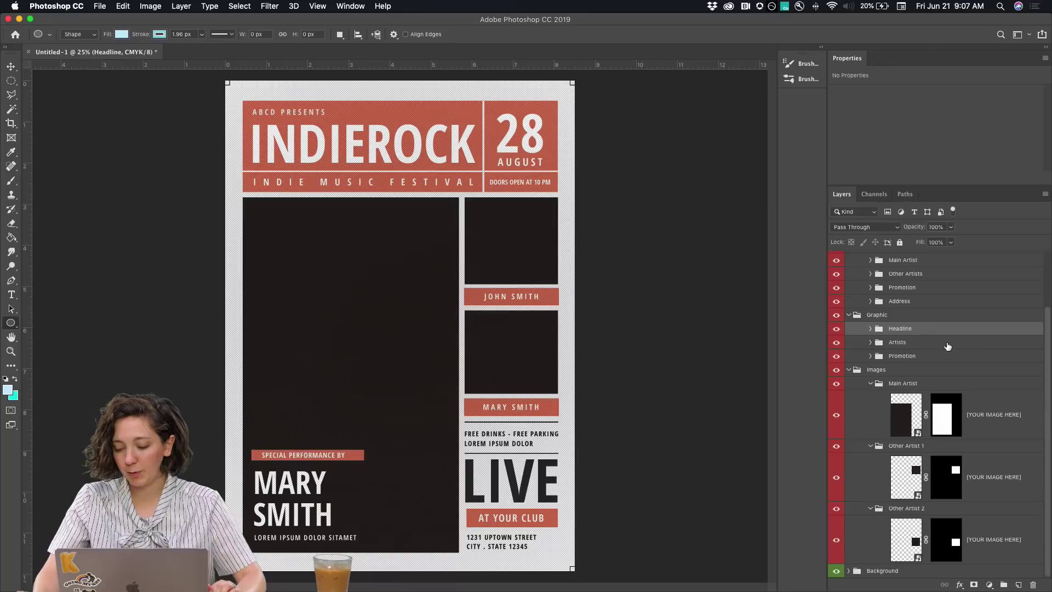
Collapse Images and expand the Artists, Box, Headline and Main Artist layer groups
drag(1047, 328, 1047, 295)
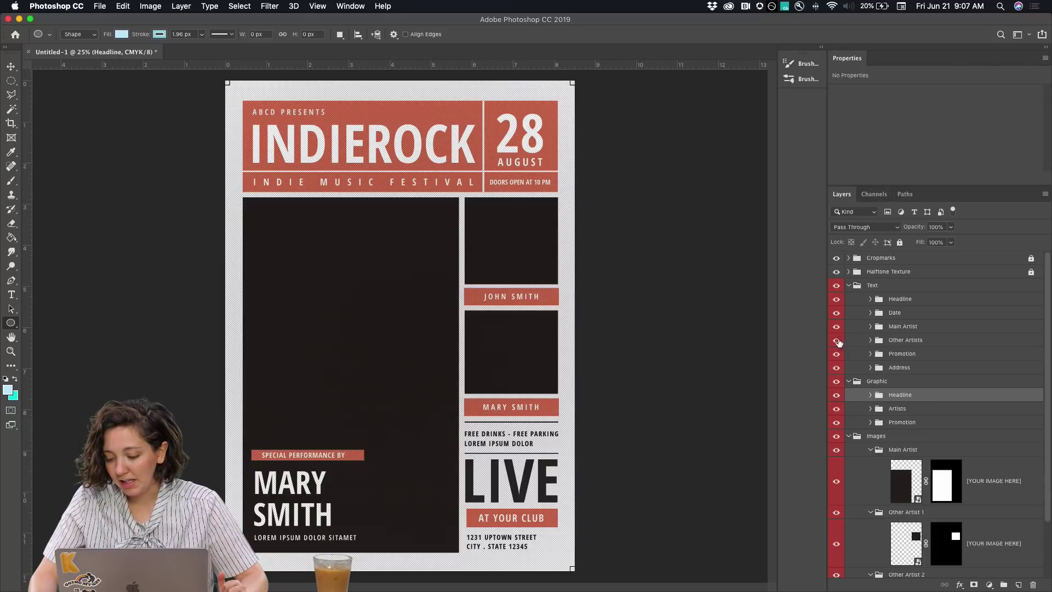
scroll(854, 352, down, 2)
scroll(854, 353, down, 1)
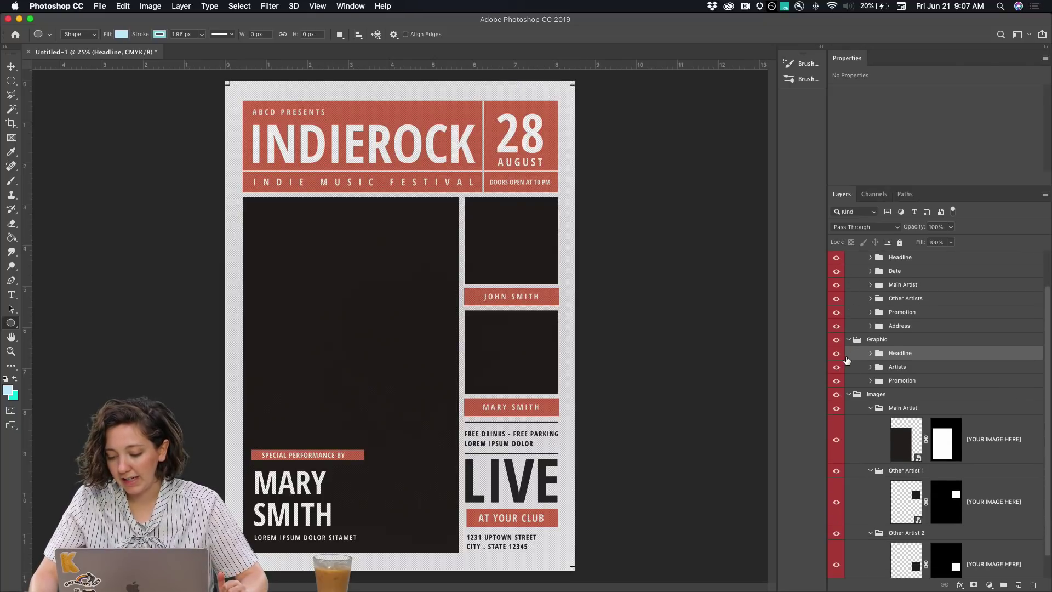
click(850, 396)
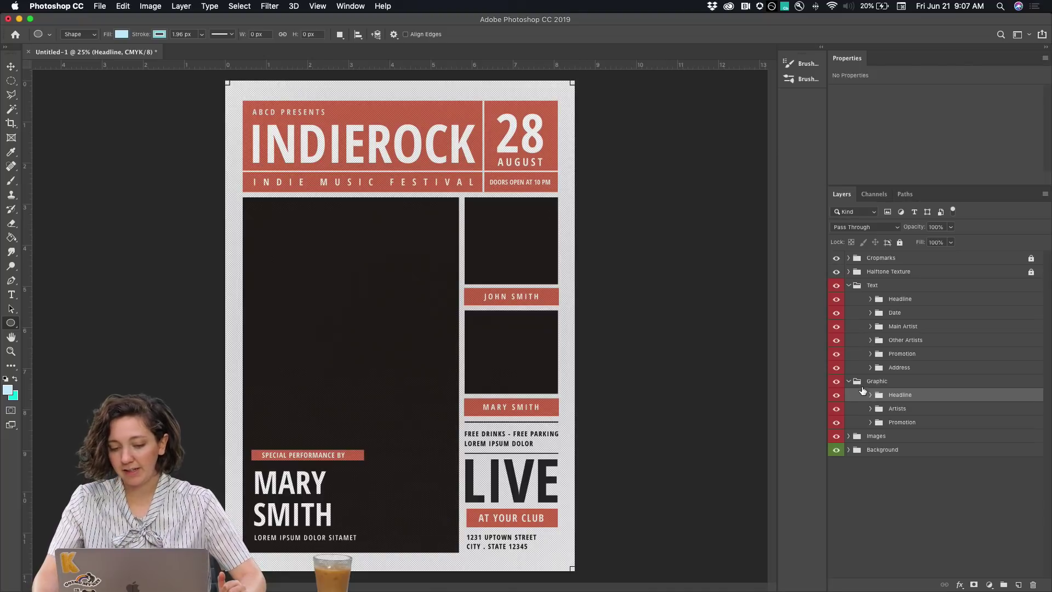
click(892, 410)
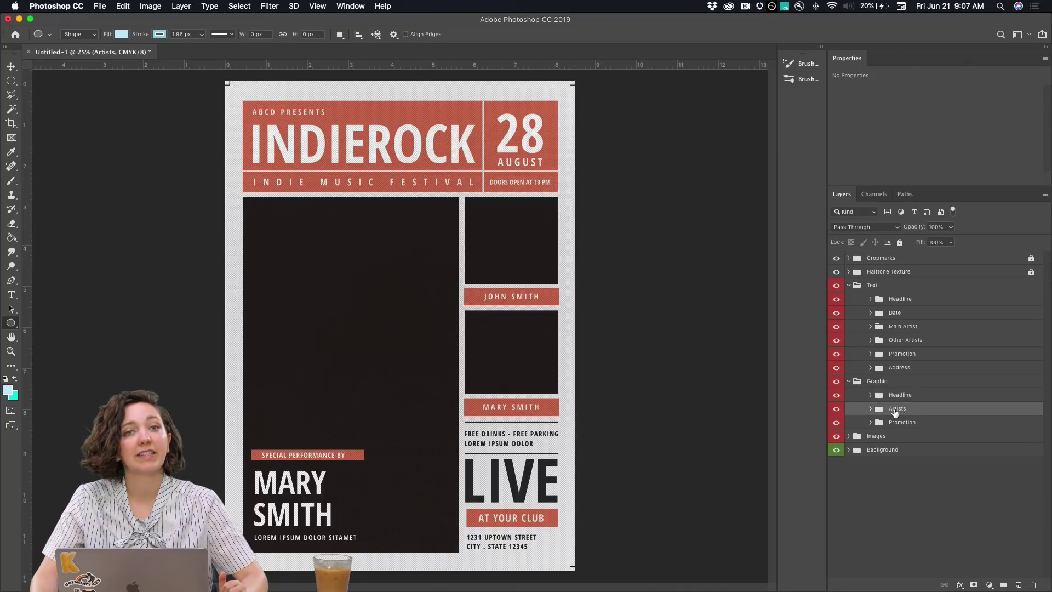
click(870, 409)
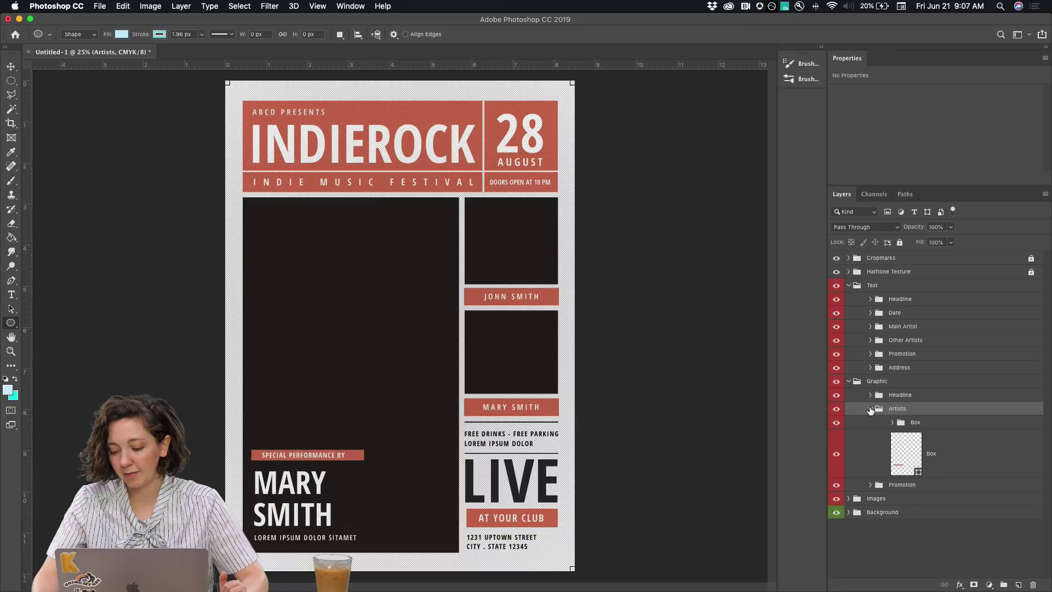
click(890, 424)
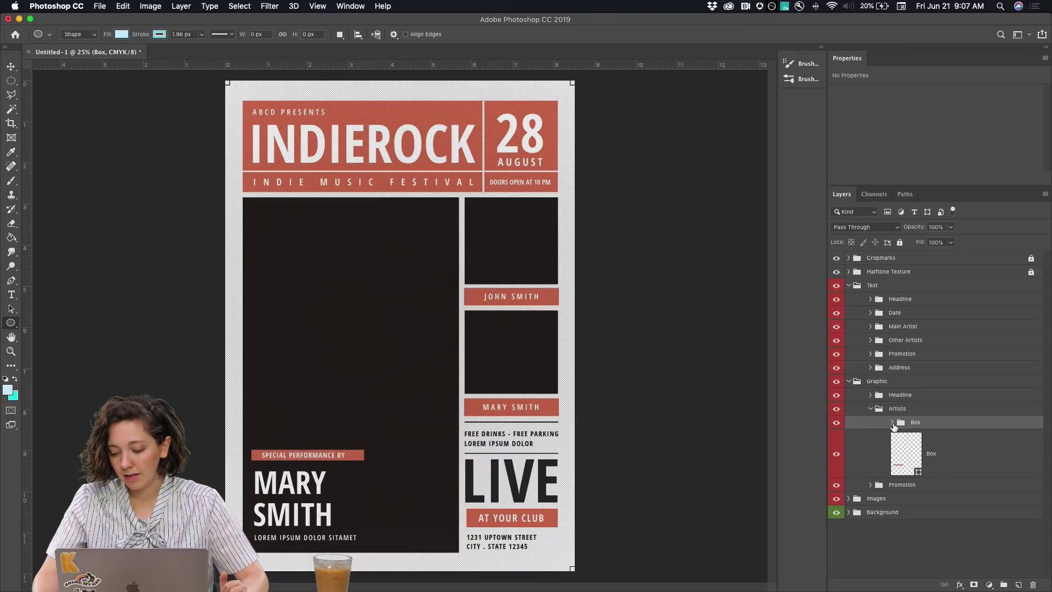
click(892, 422)
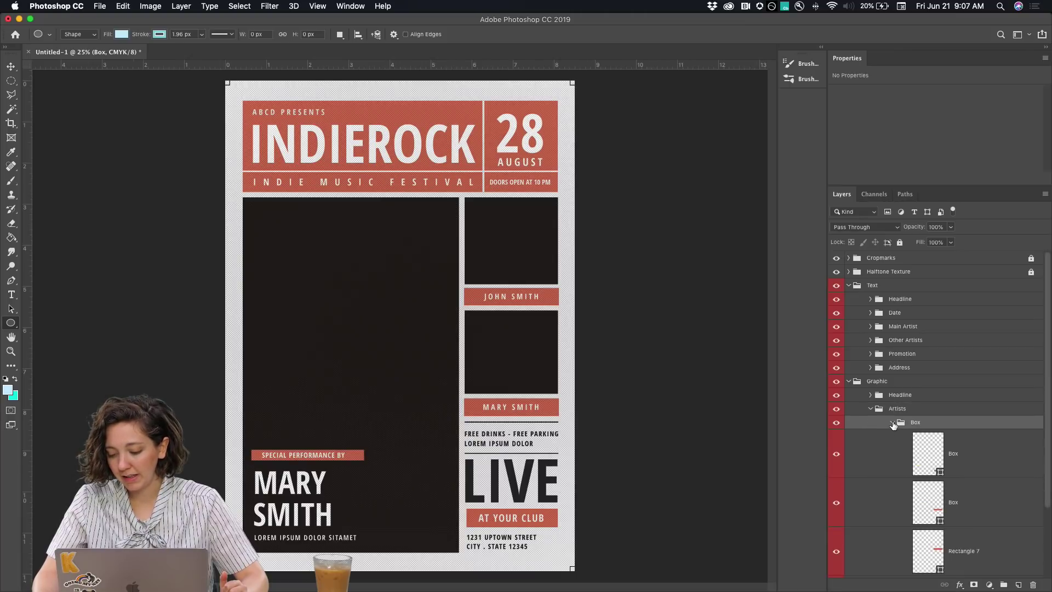
scroll(893, 426, down, 4)
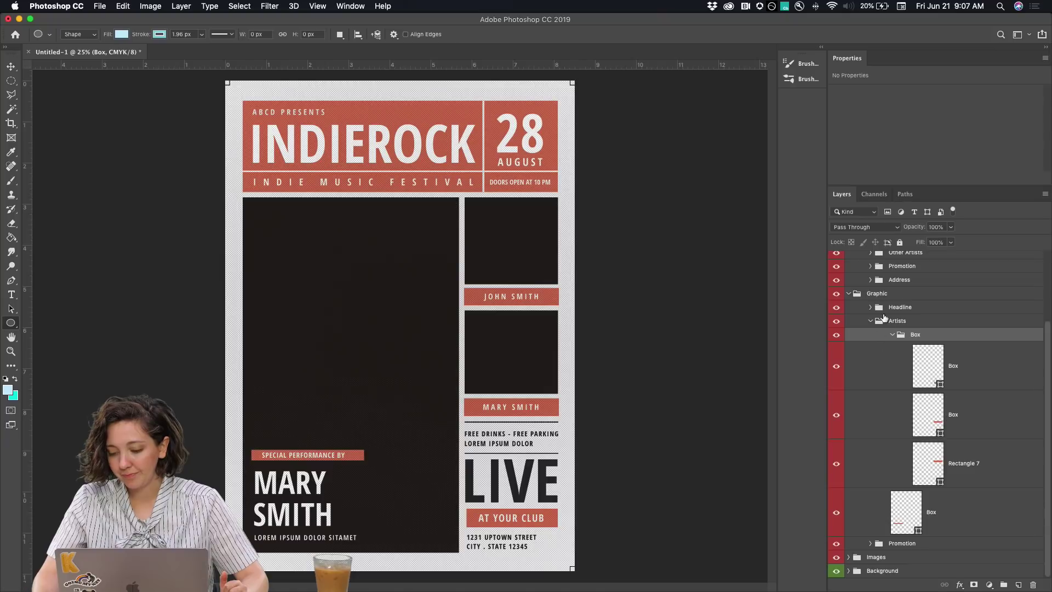
click(870, 308)
scroll(875, 306, up, 4)
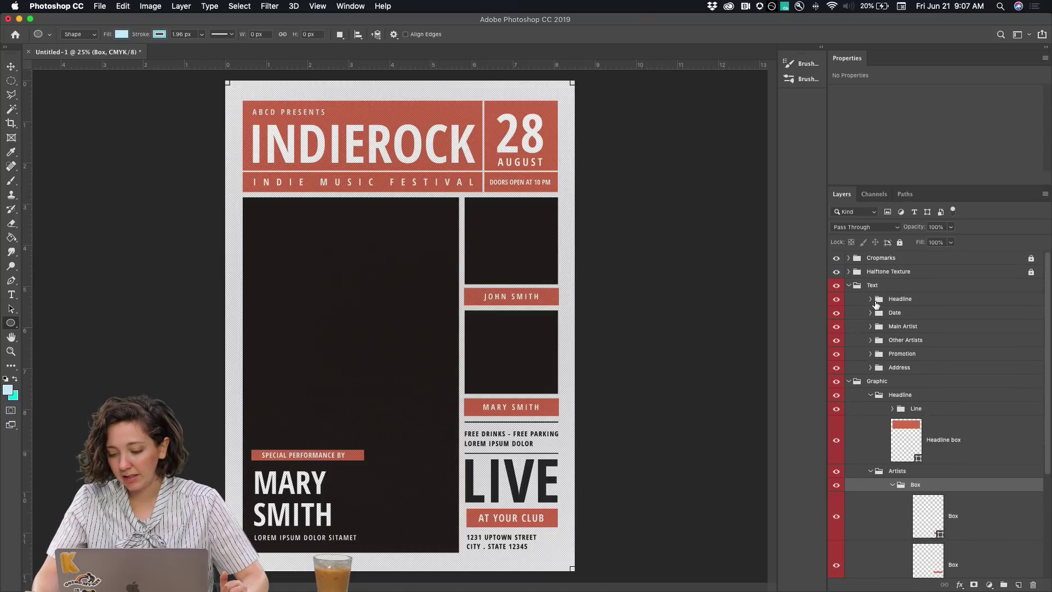
click(871, 326)
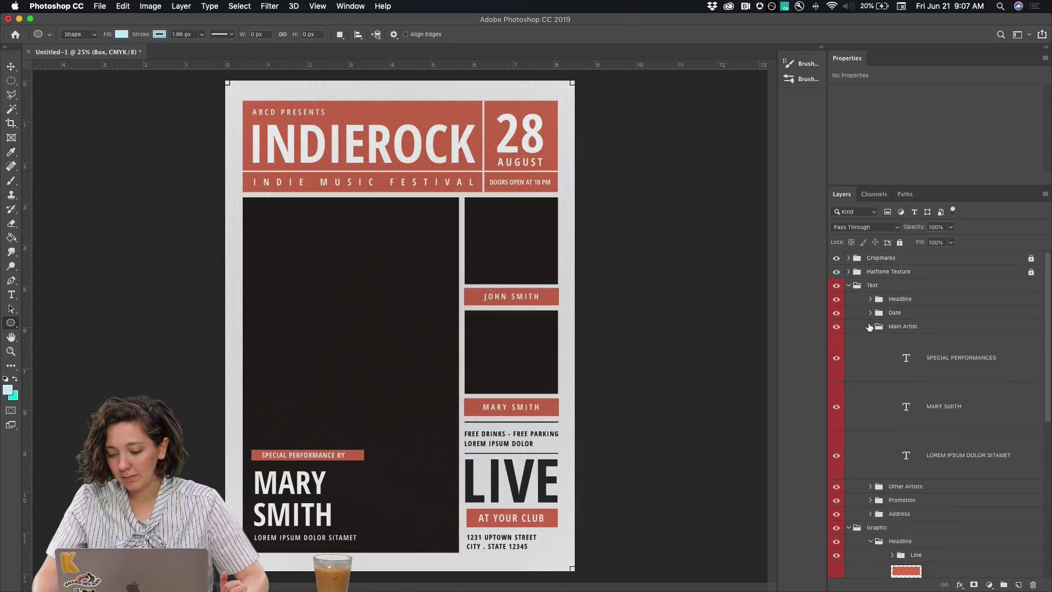
scroll(882, 371, down, 1)
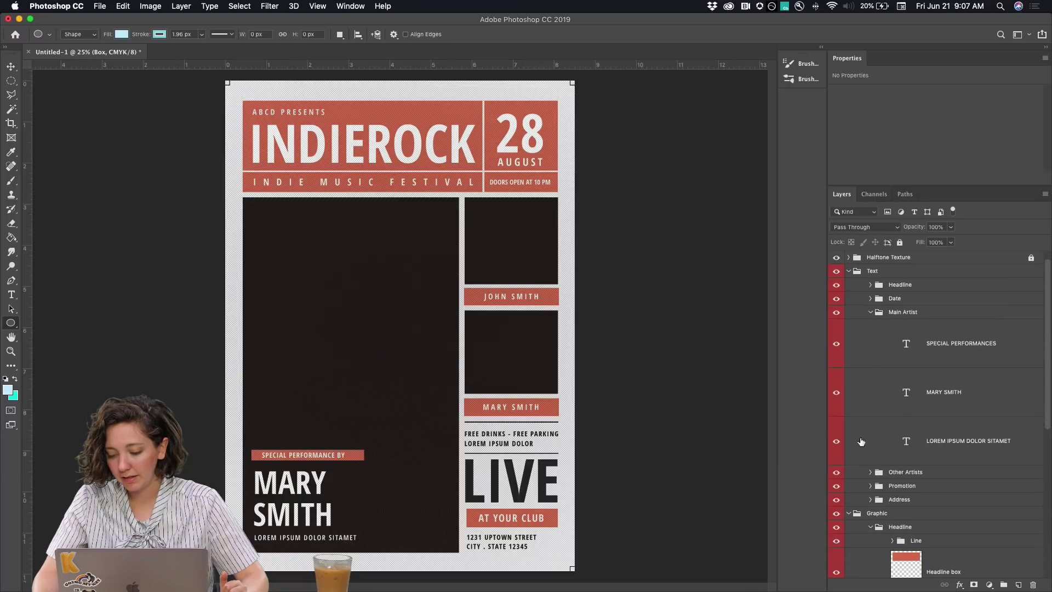
Cancel the ellipse prompt, then select the Main Artist placeholder with Move tool Auto-Select
click(358, 333)
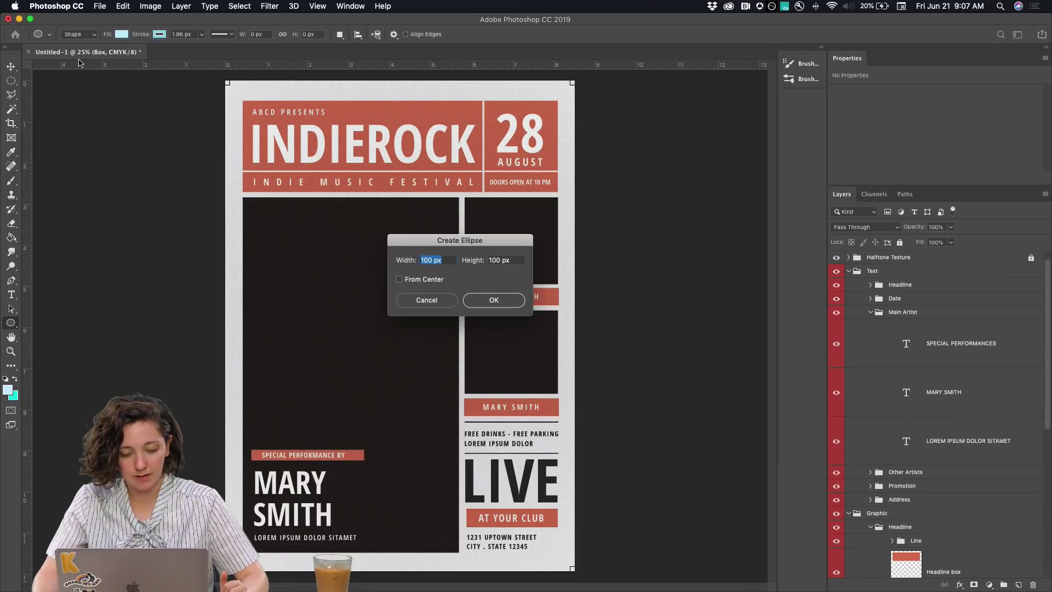
click(432, 302)
click(11, 67)
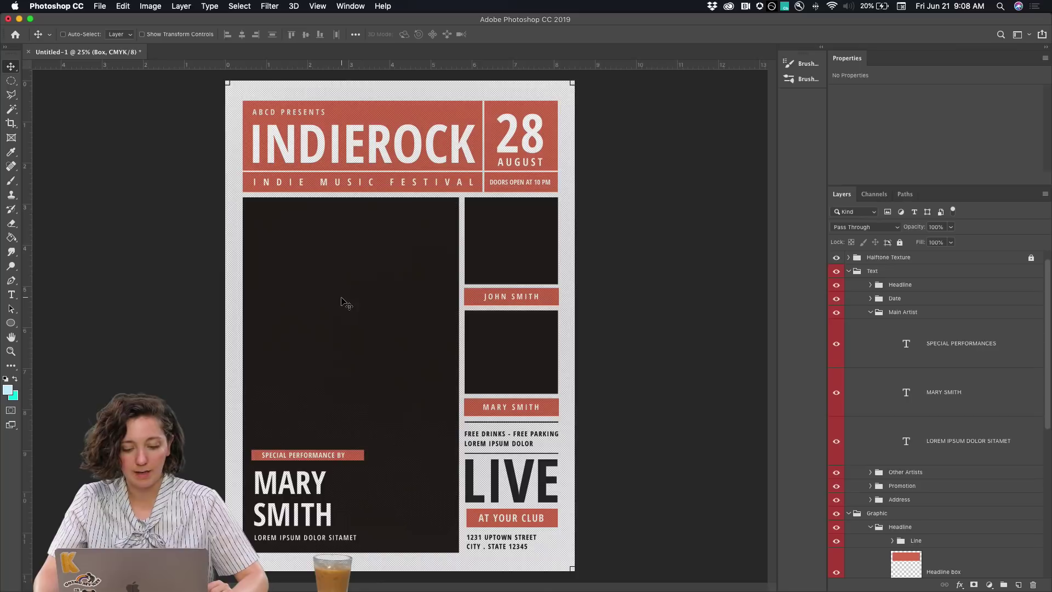
click(63, 35)
click(354, 270)
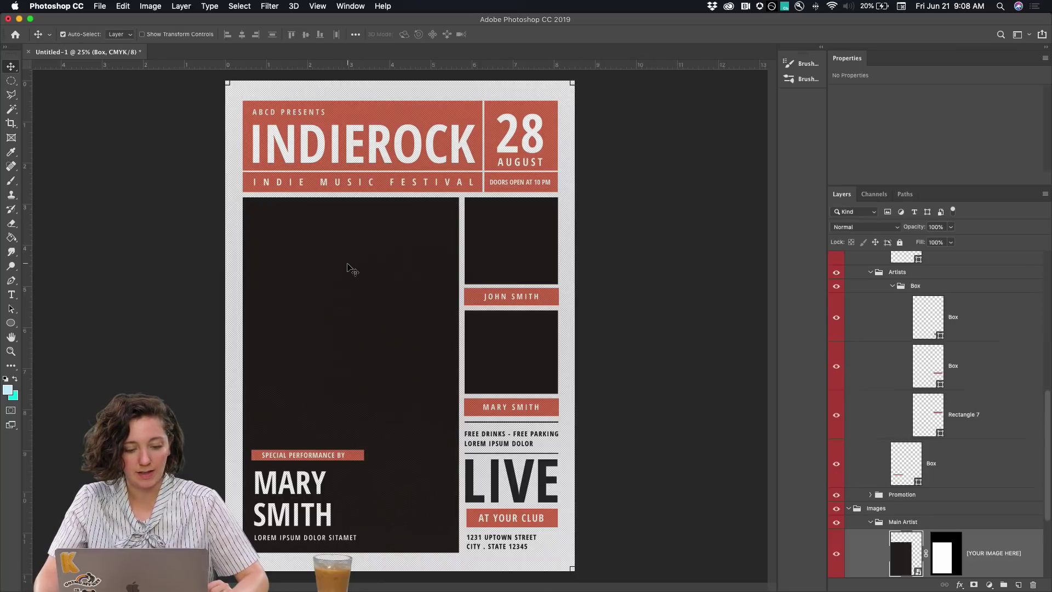
scroll(873, 452, down, 2)
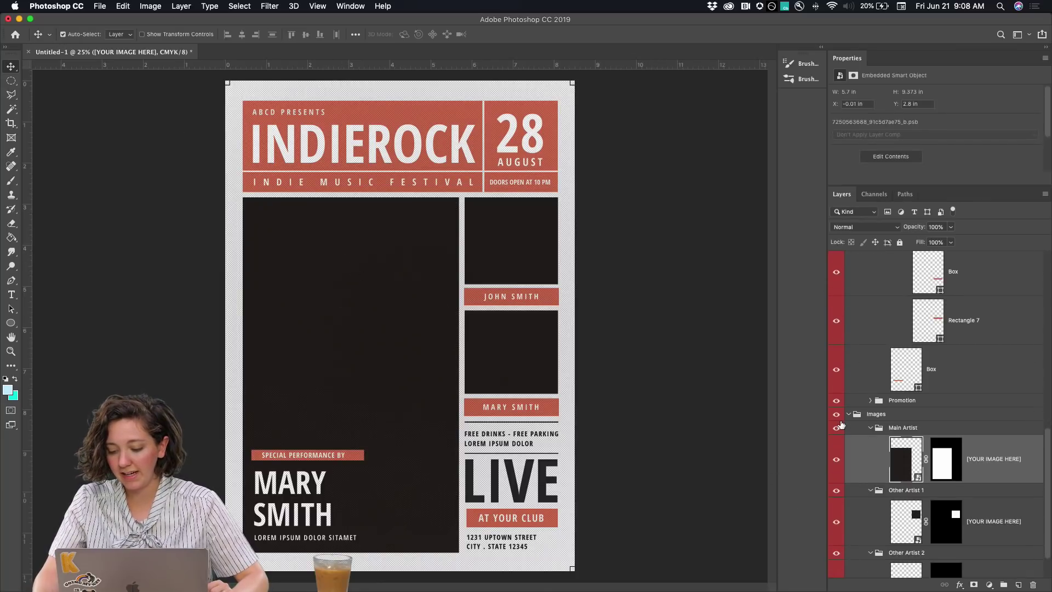
scroll(877, 431, down, 1)
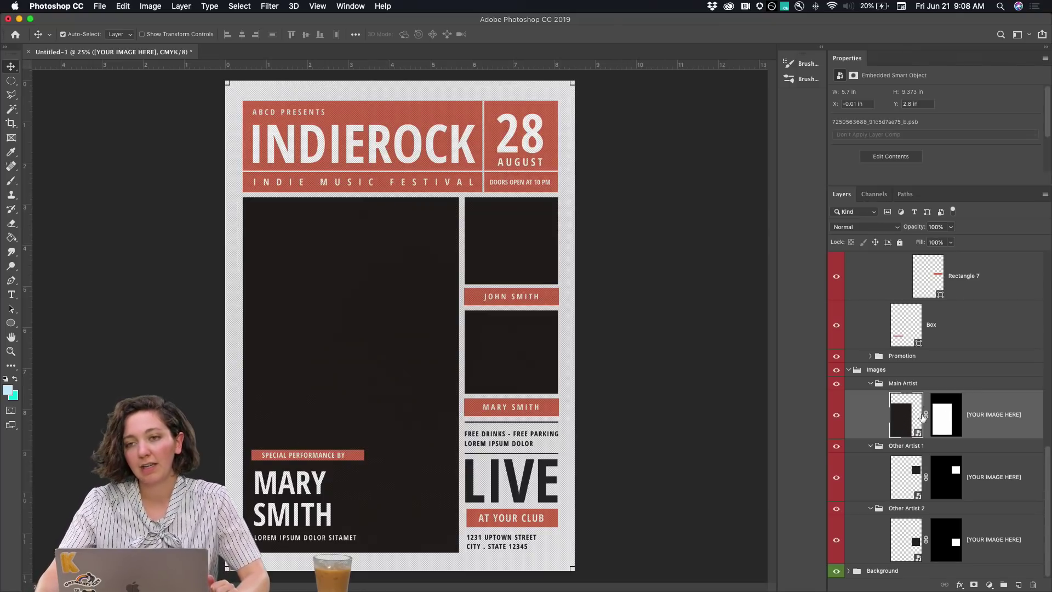
Open the Main Artist smart object and Place Embedded POSTER/gustronaut.jpg above [YOUR IMAGE HERE]
double_click(909, 426)
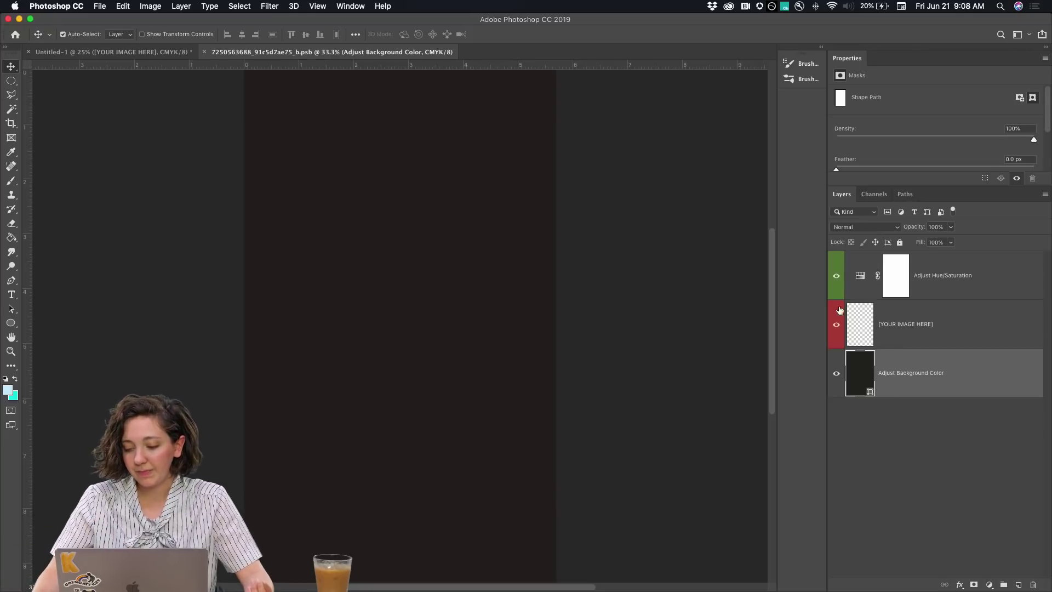
click(899, 326)
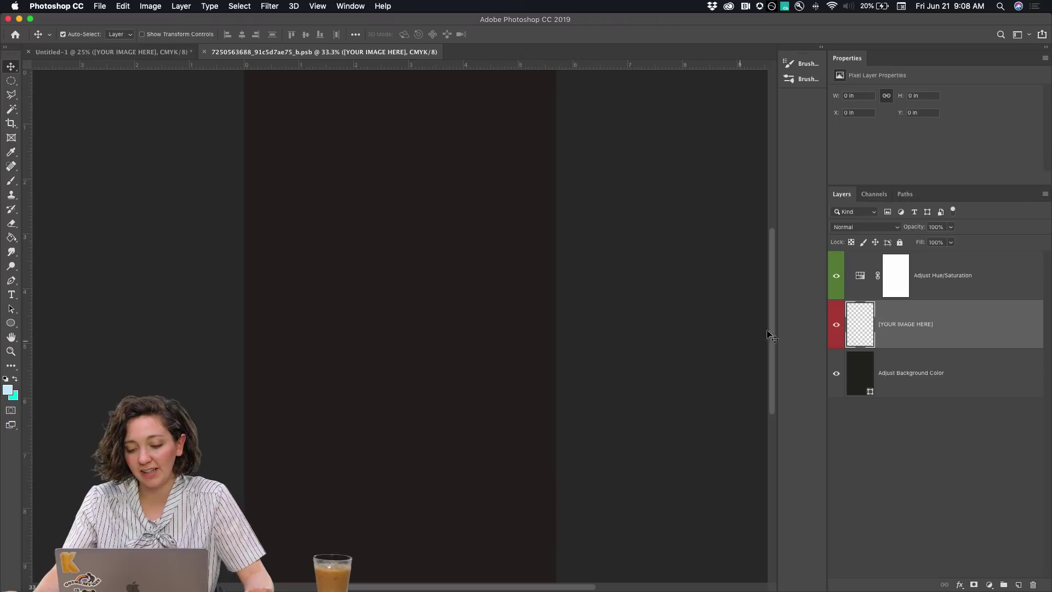
click(98, 6)
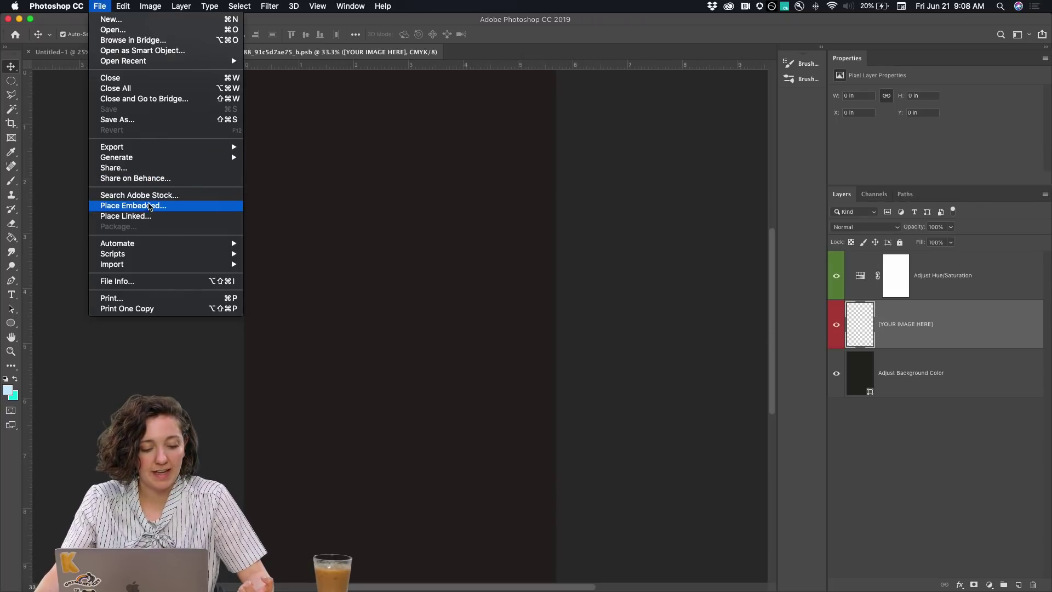
click(146, 211)
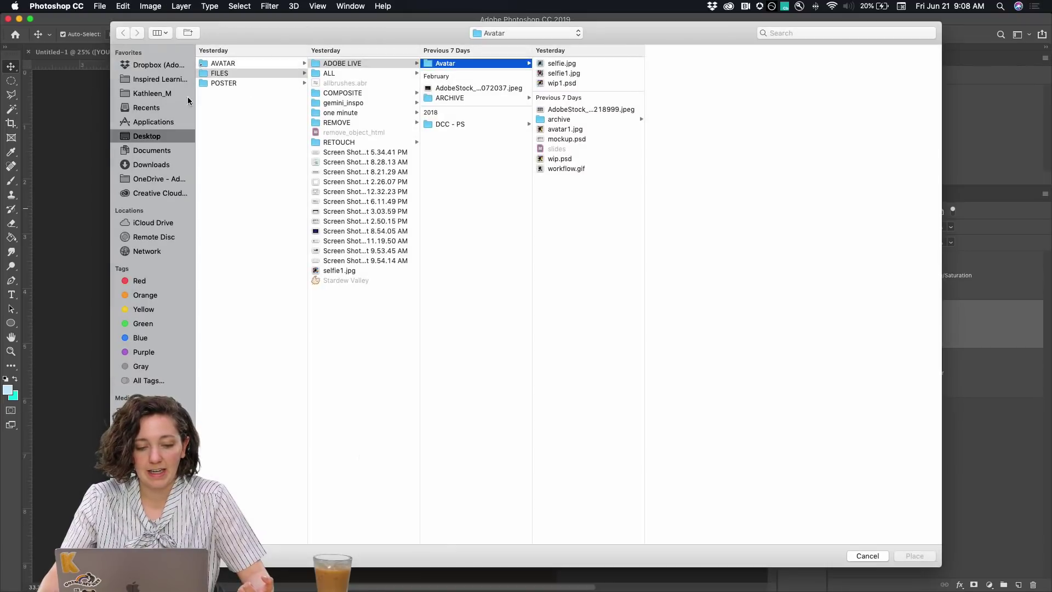
click(148, 136)
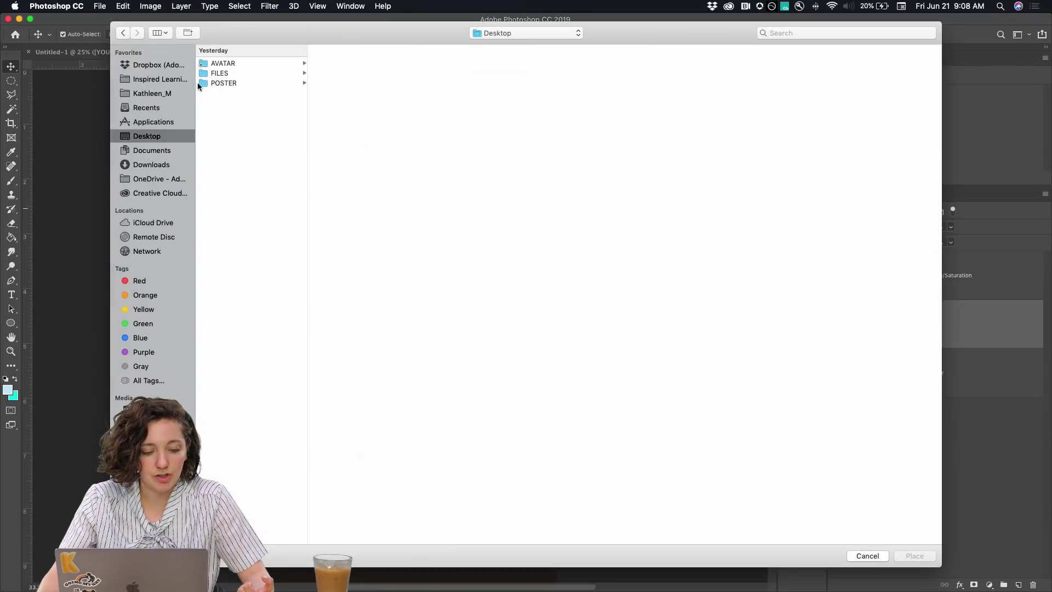
click(217, 85)
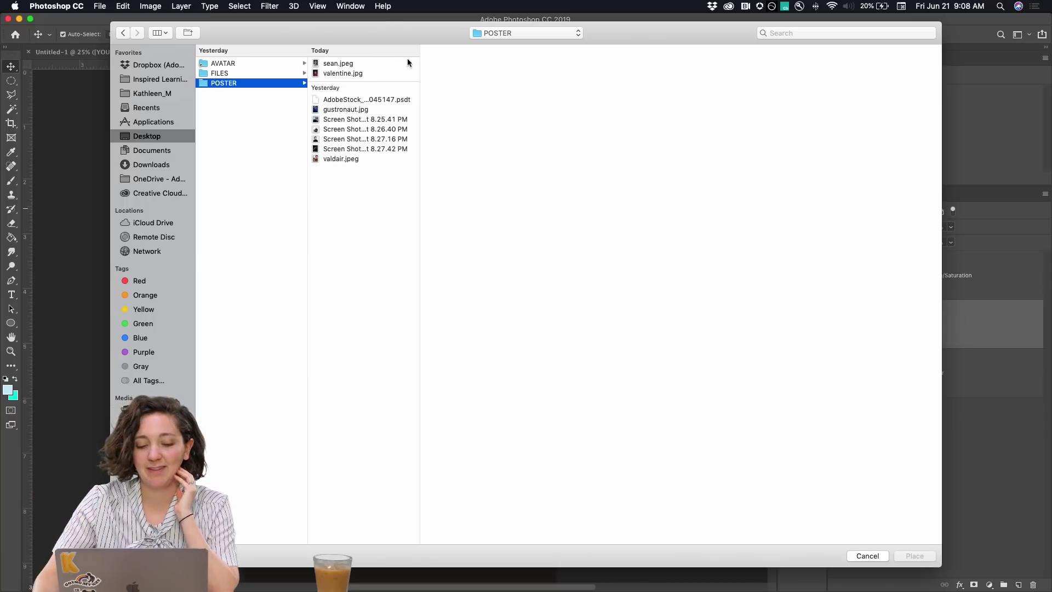
click(351, 109)
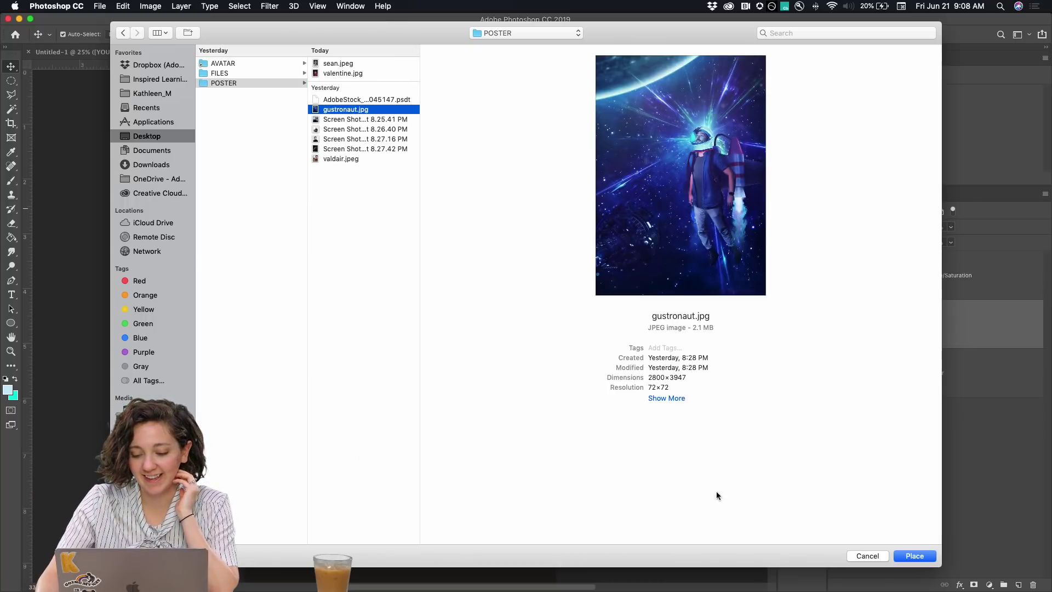
click(913, 557)
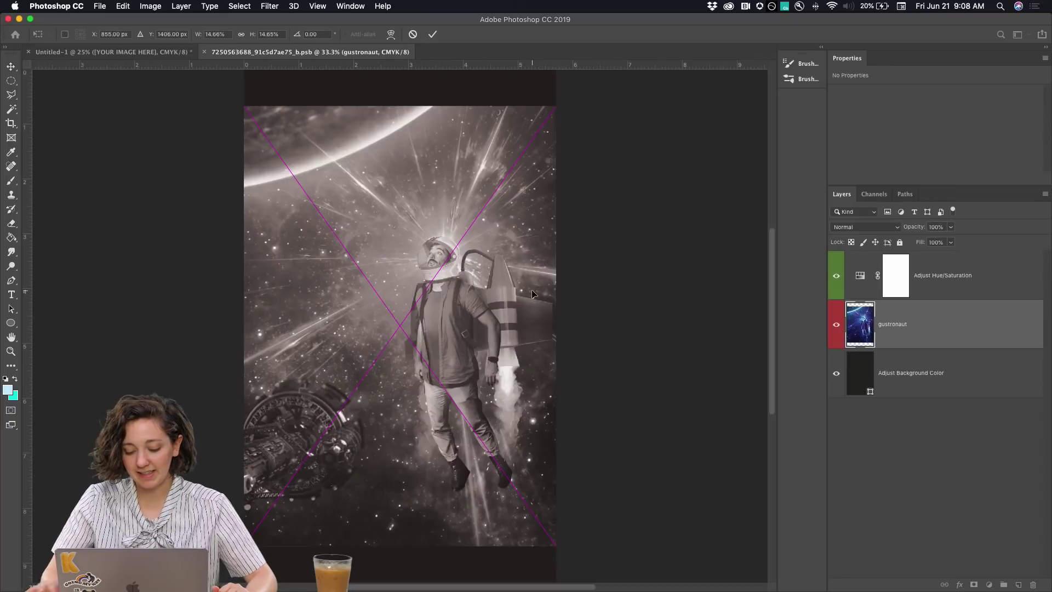
Scale the gustronaut photo to about 24.7%, reposition and commit it, then toggle Hue/Saturation
key(super+minus)
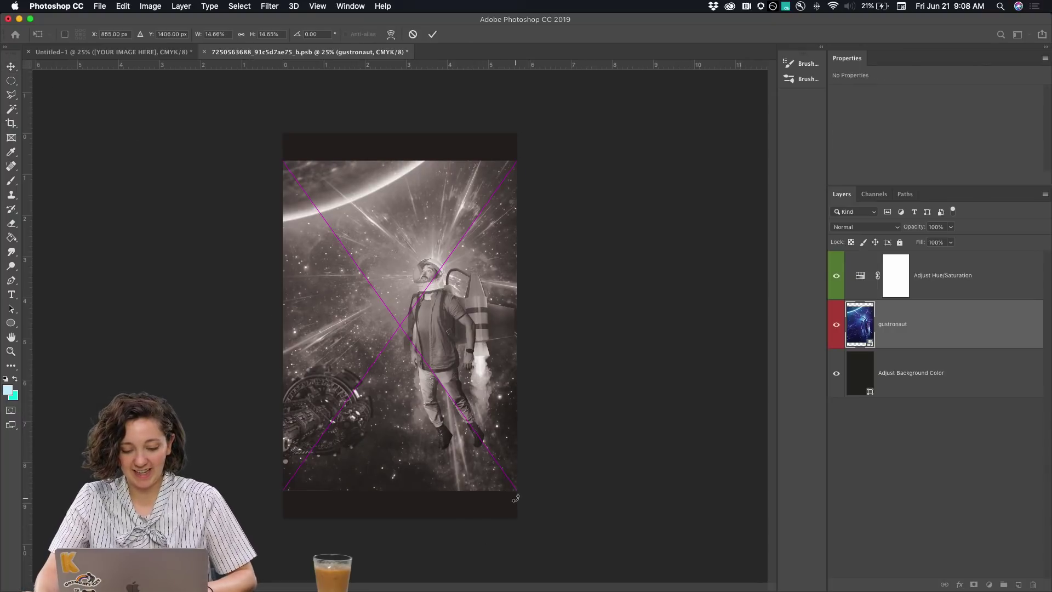
drag(516, 492, 587, 540)
drag(458, 458, 414, 425)
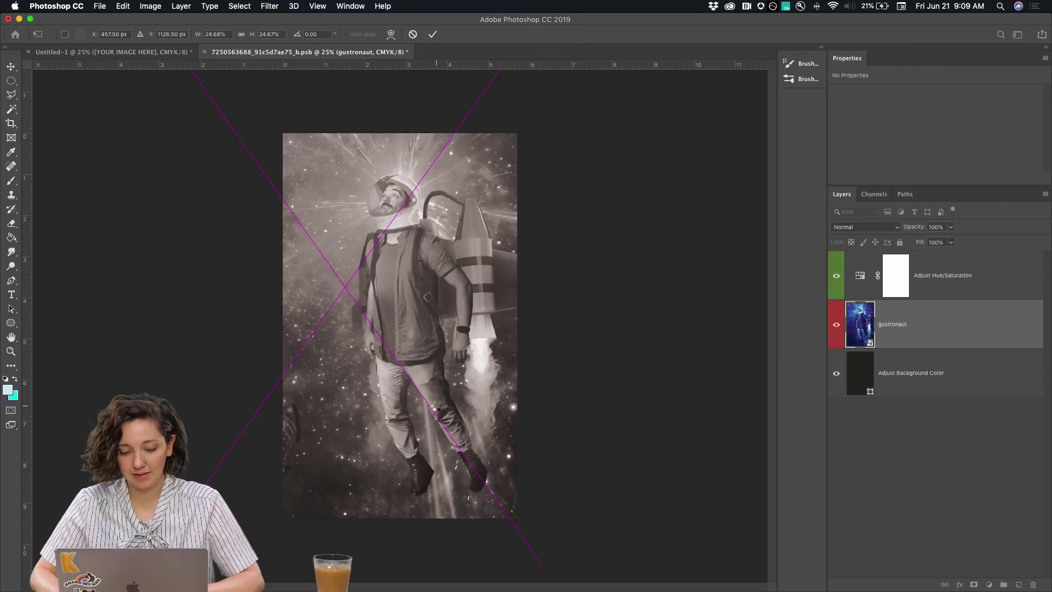
key(Return)
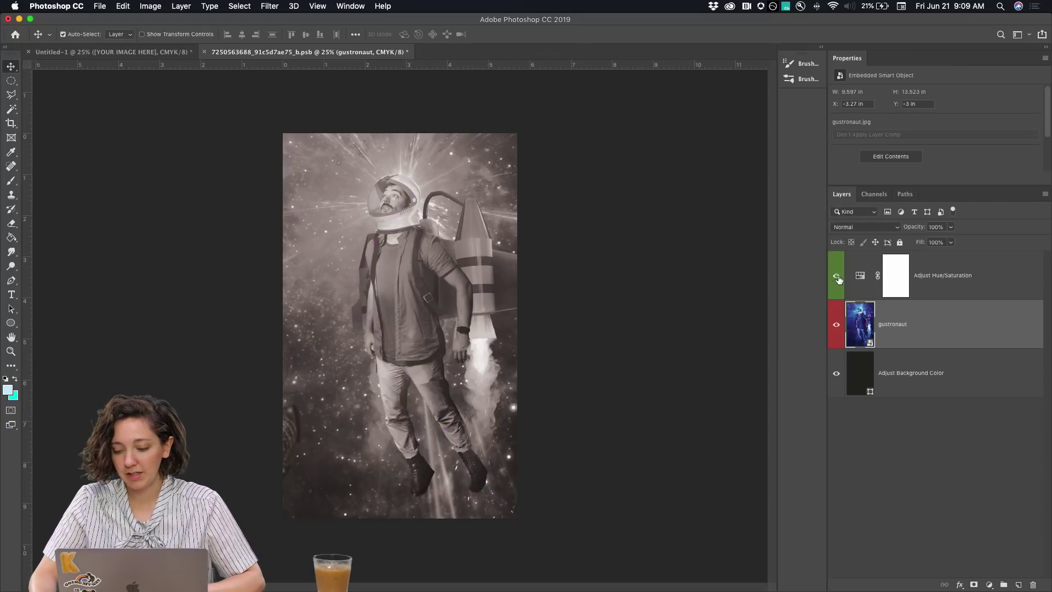
click(836, 277)
click(837, 277)
Hide the Hue/Saturation tint again and switch back to the Untitled-1 poster
click(836, 277)
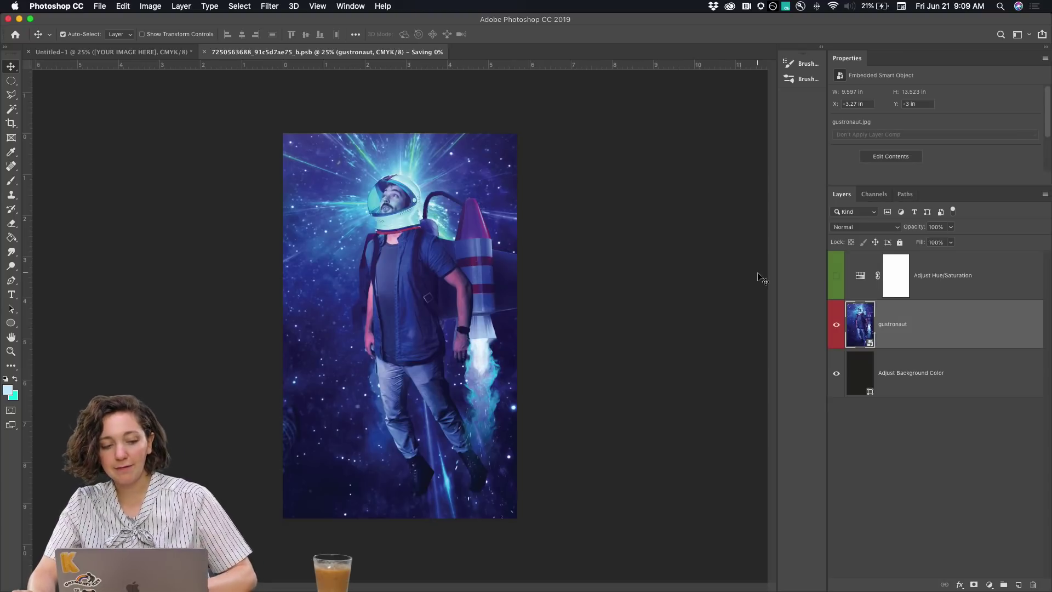
click(98, 6)
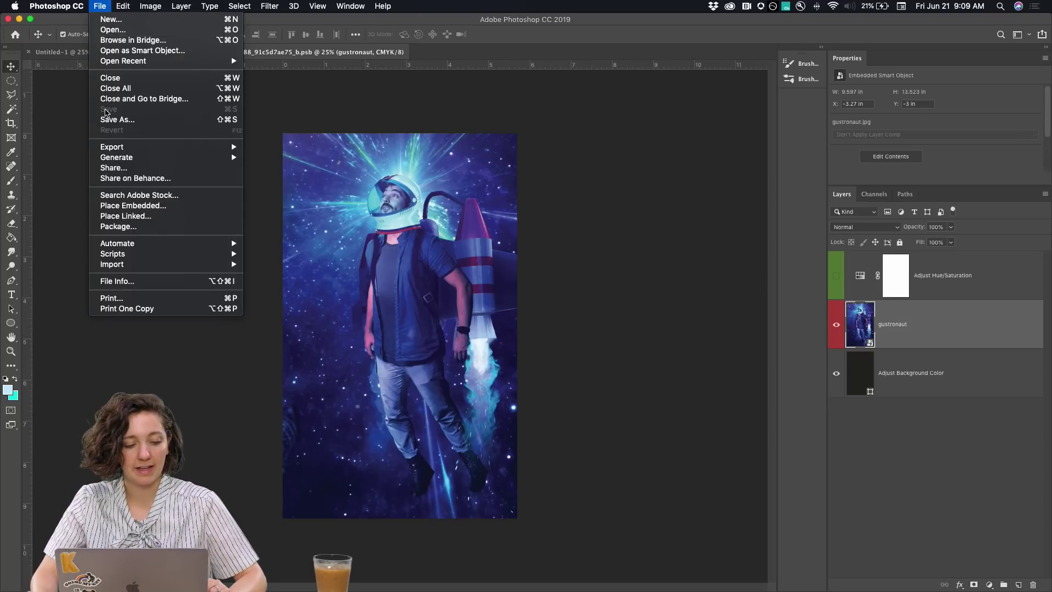
click(65, 110)
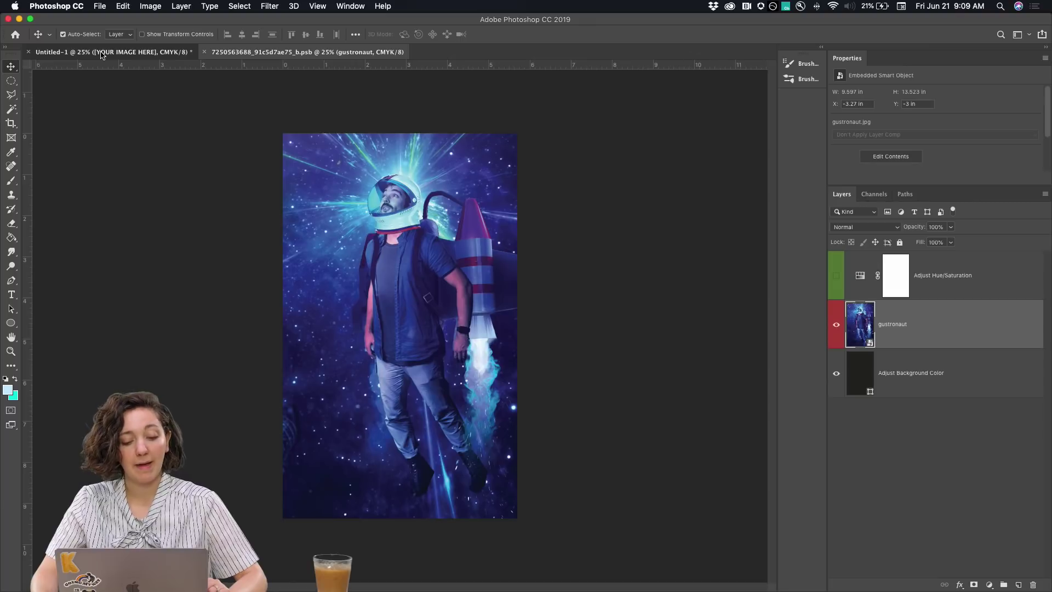
click(101, 54)
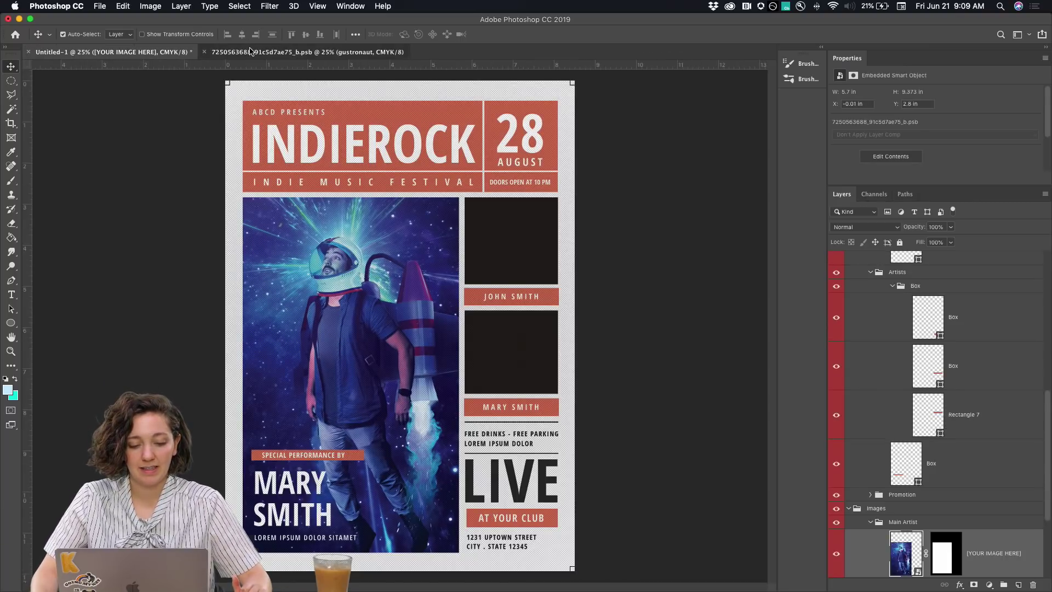
In the gustronaut tab, re-enable Hue/Saturation, save, and return to the poster
click(307, 51)
click(835, 275)
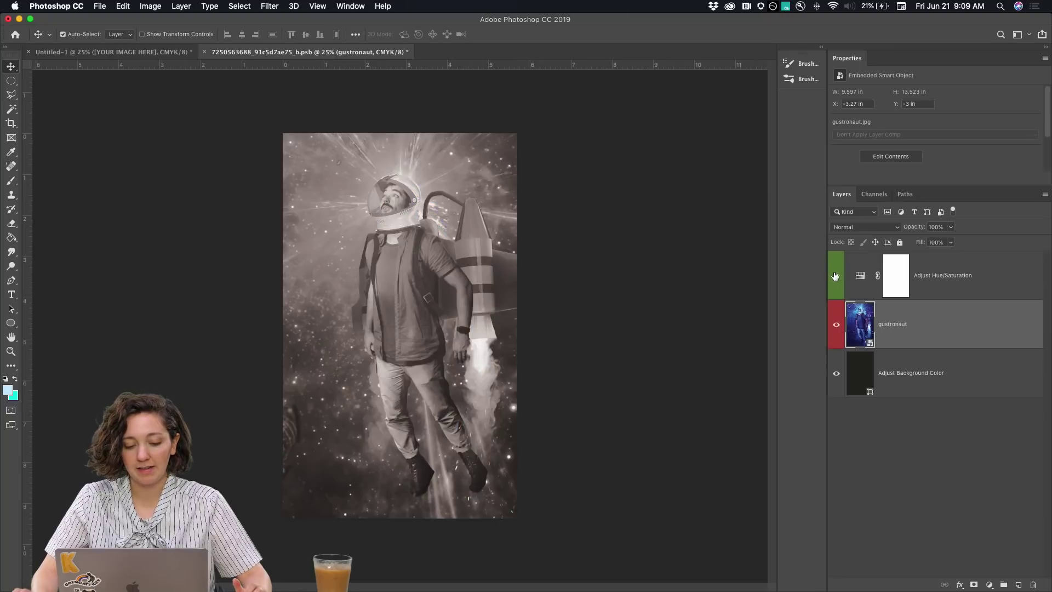
click(107, 5)
click(112, 109)
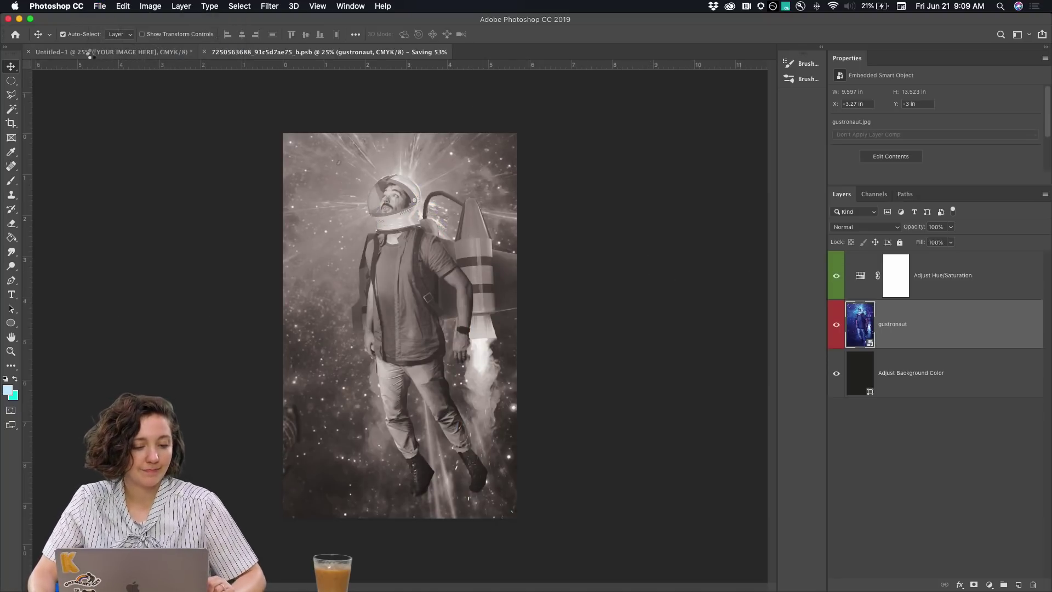
click(92, 52)
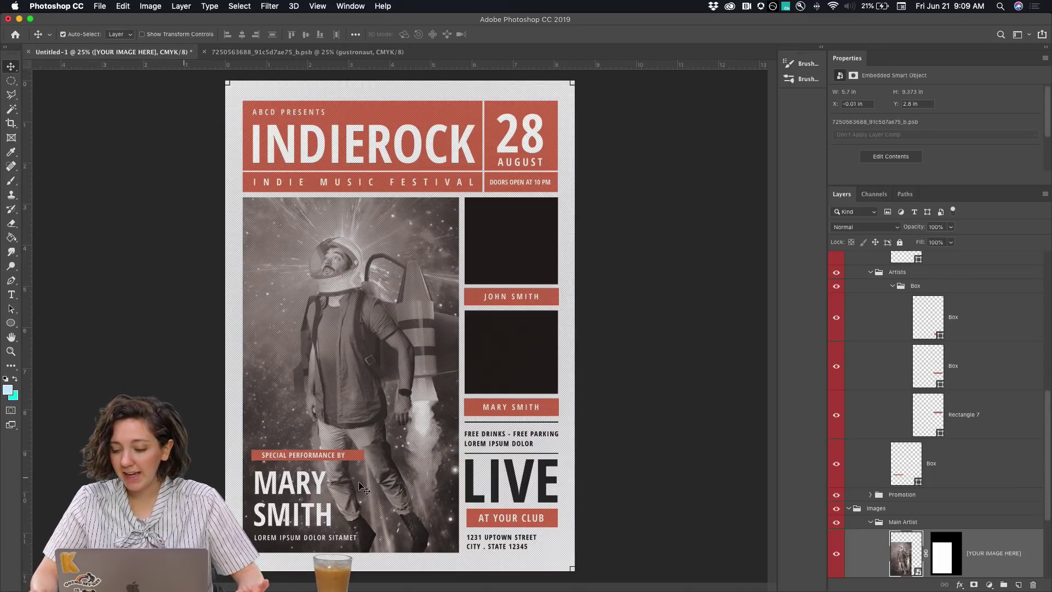
scroll(884, 303, up, 10)
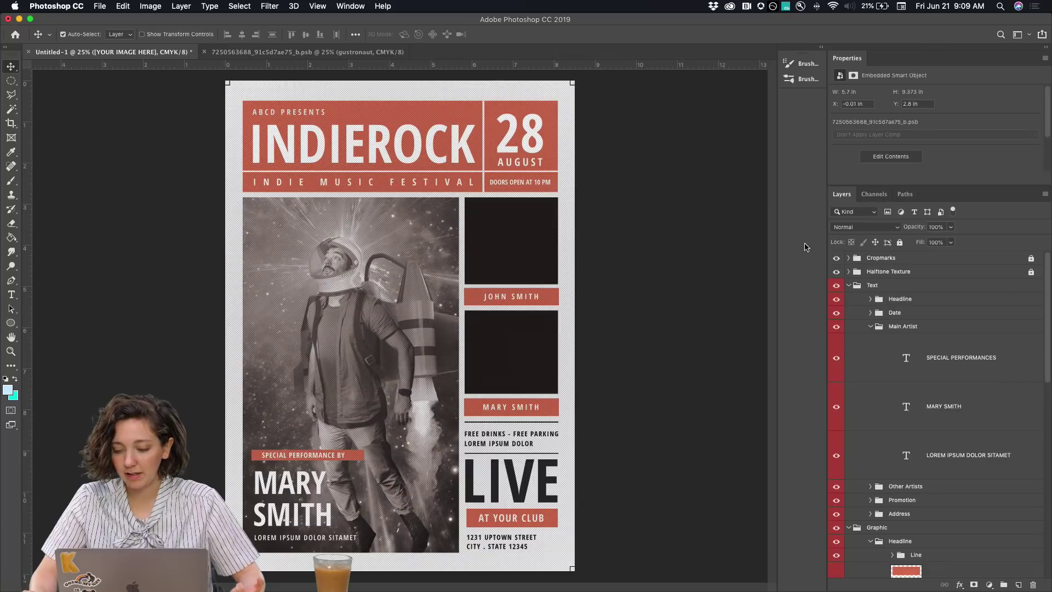
Hide the Cropmarks group, enable Auto-Select, and pick the two smaller artist photo boxes
click(837, 259)
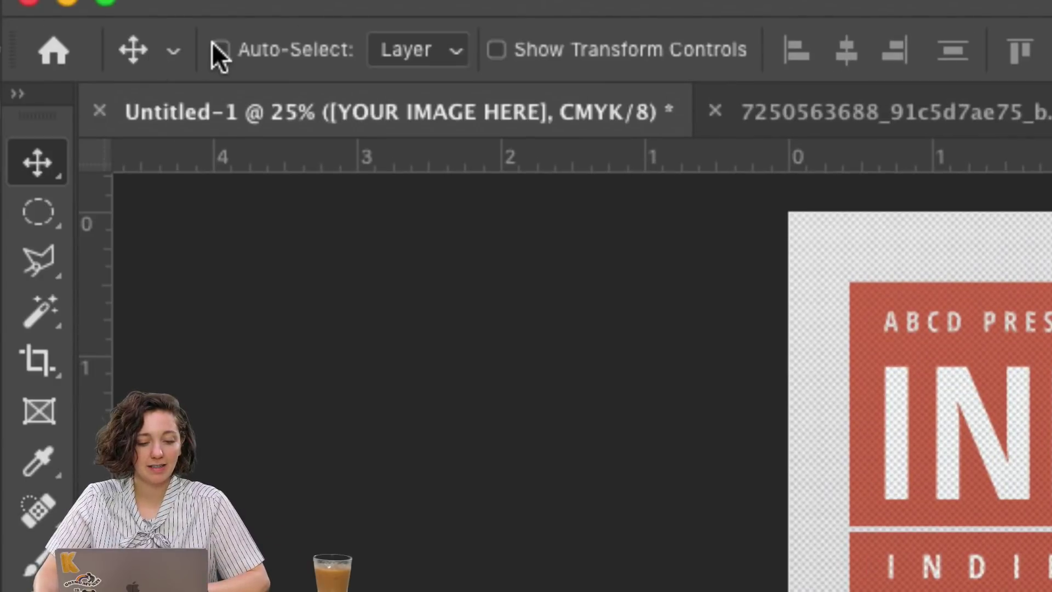
click(215, 46)
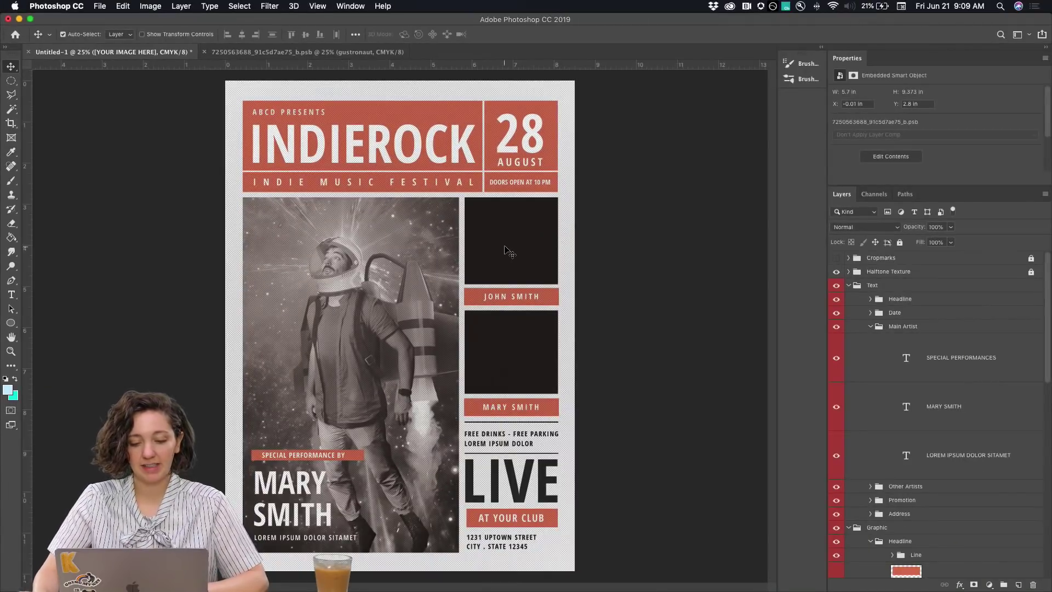
click(511, 234)
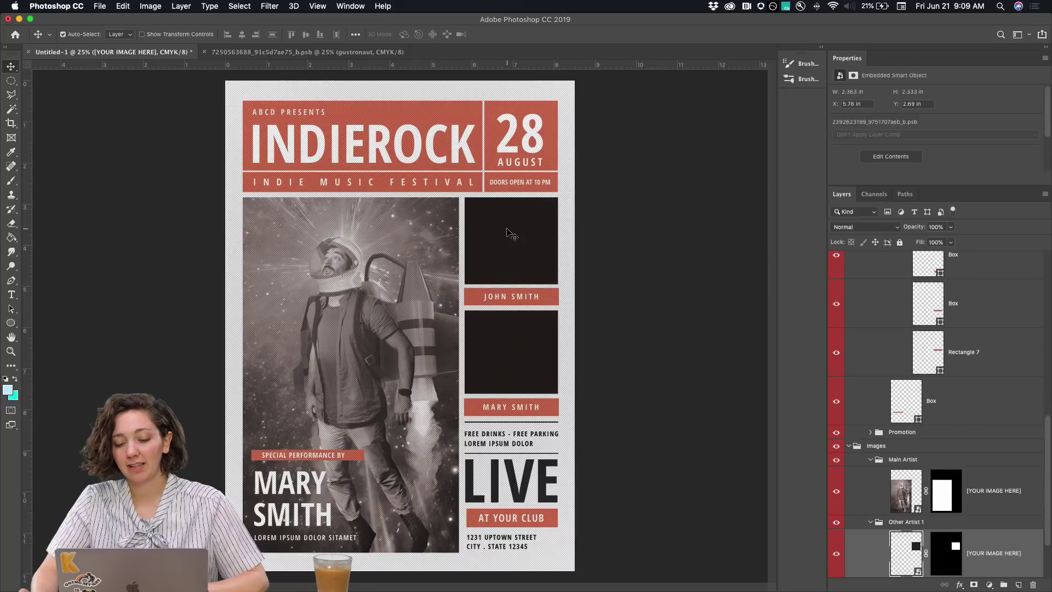
click(513, 342)
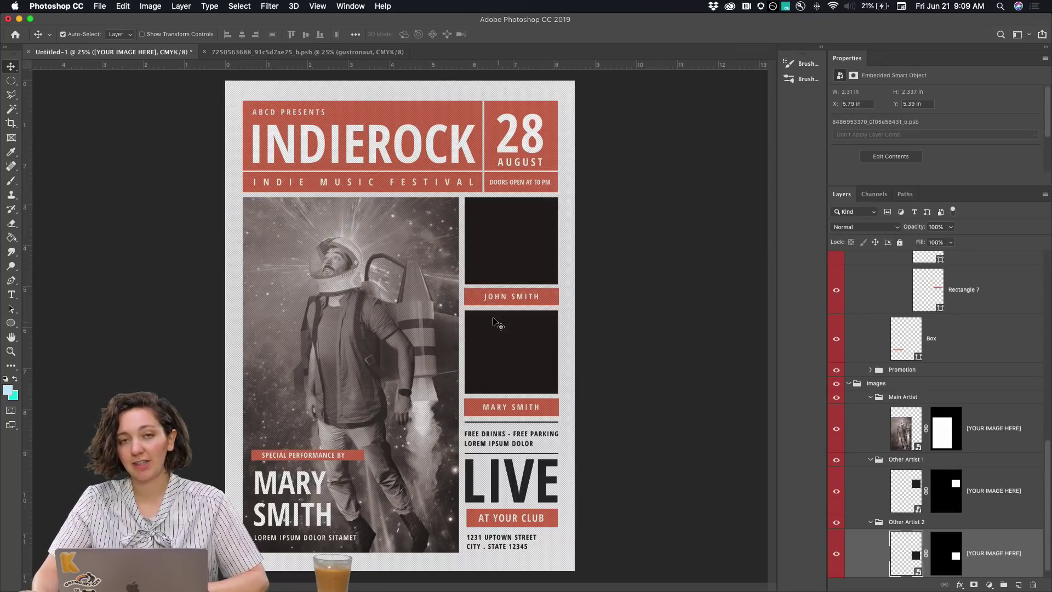
click(536, 212)
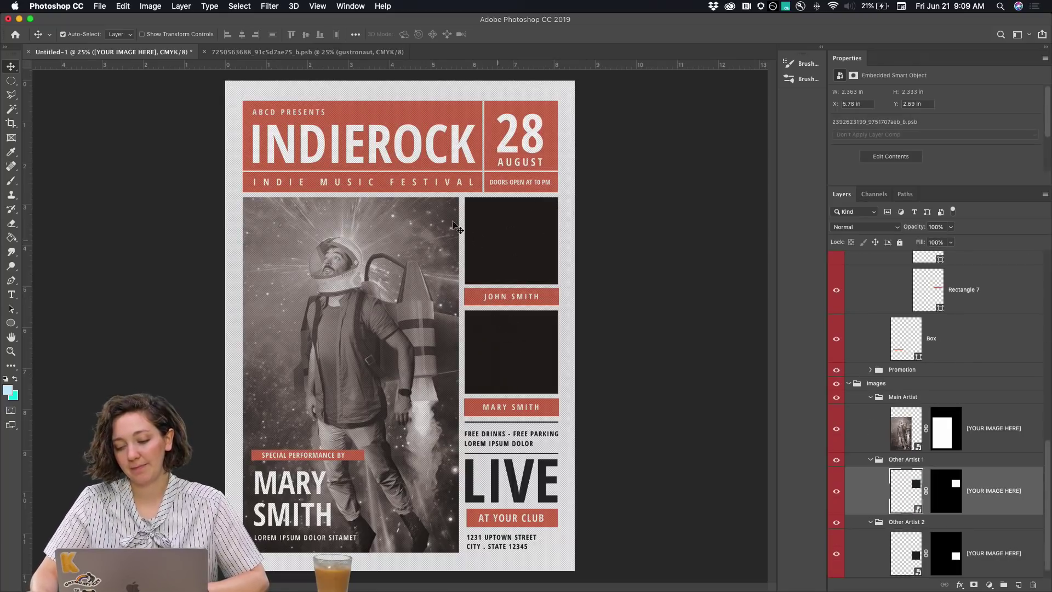
Toggle Move-tool Auto-Select off and back on while scrolling the Layers panel
click(62, 34)
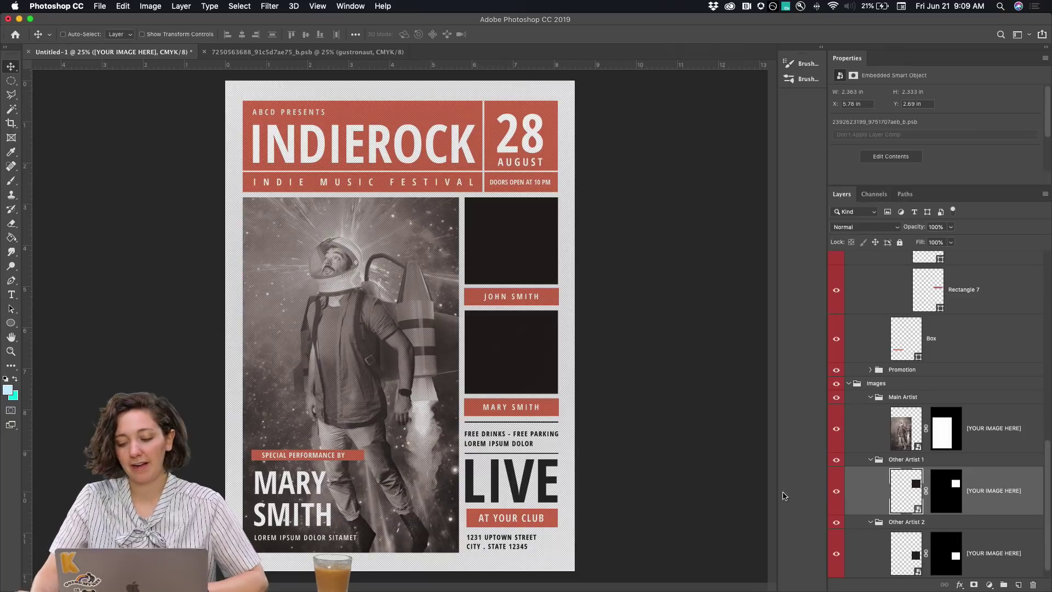
scroll(871, 448, down, 1)
scroll(870, 447, up, 10)
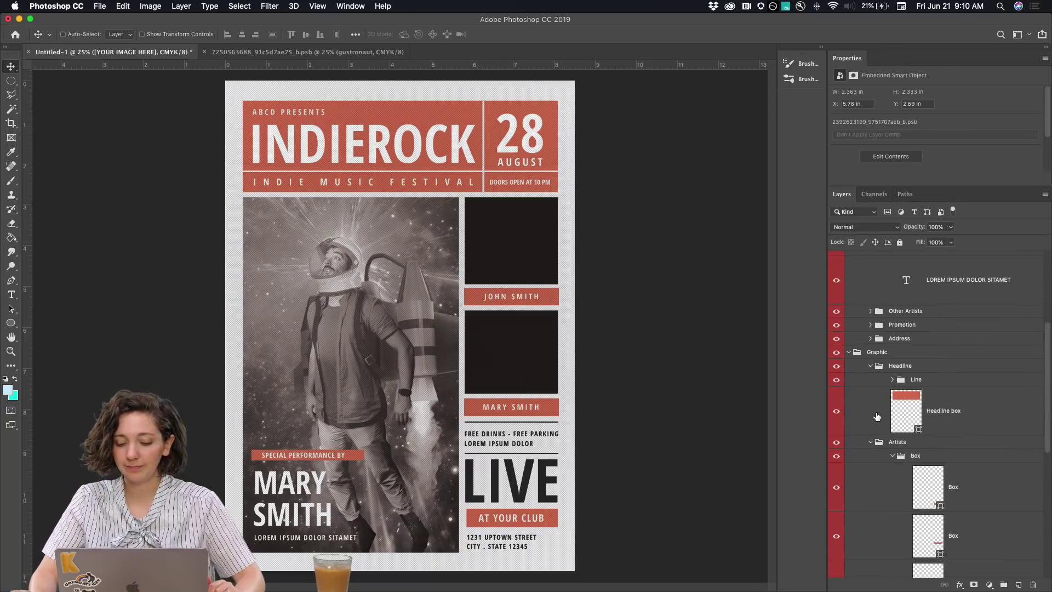
scroll(873, 417, down, 3)
click(63, 35)
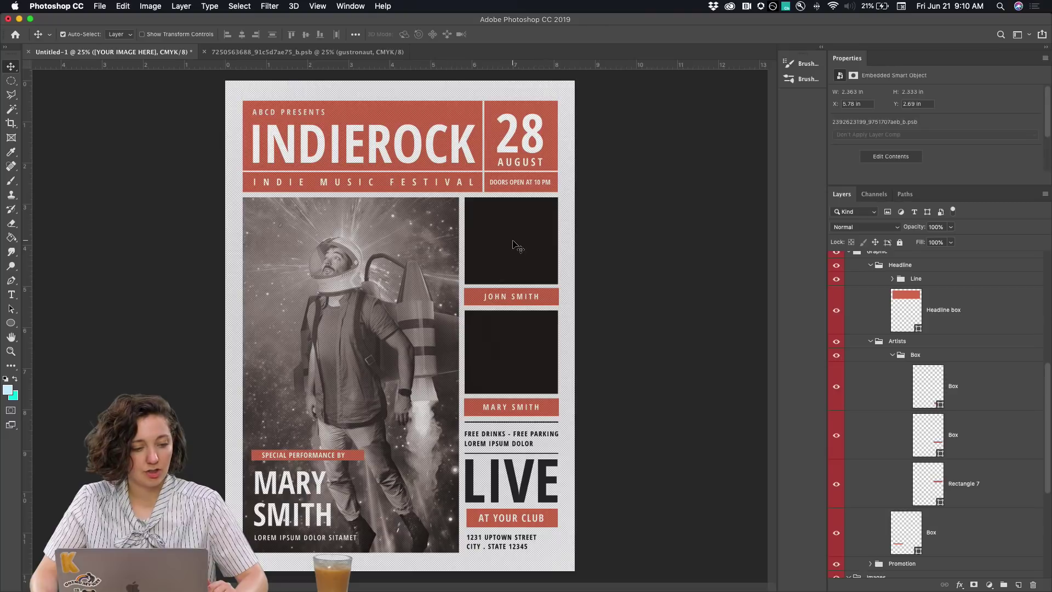
scroll(978, 380, down, 5)
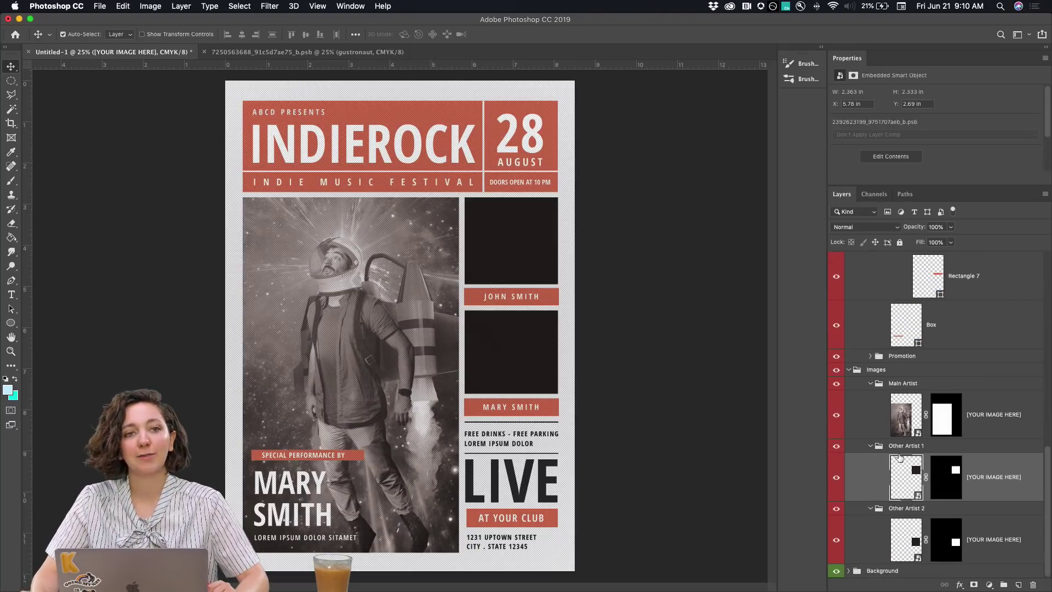
Open the Other Artist 1 smart object and place valdair.jpeg into it
double_click(911, 478)
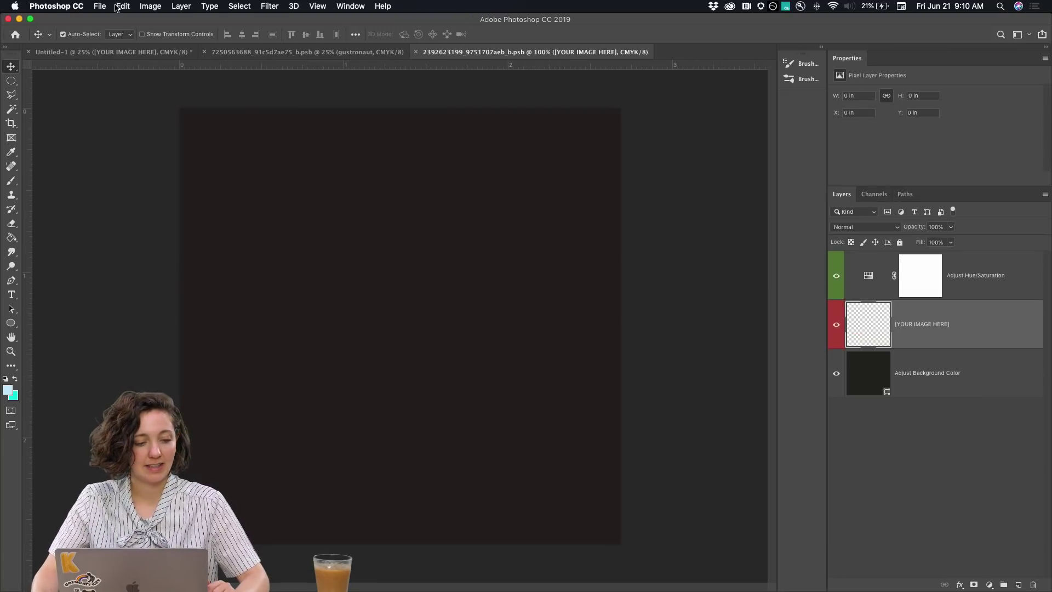
click(223, 573)
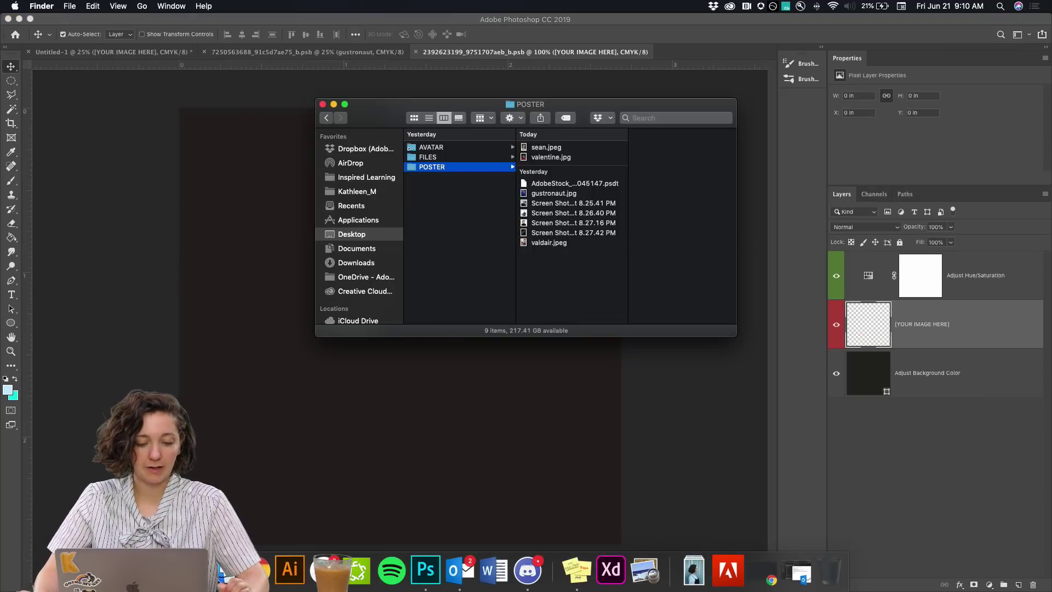
drag(477, 111, 718, 115)
drag(779, 249, 390, 251)
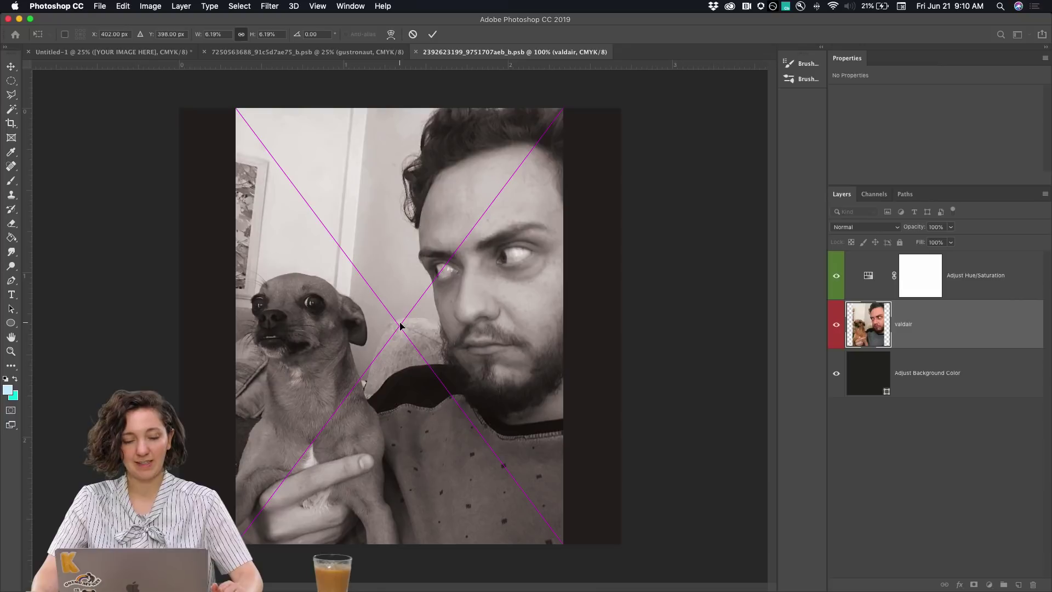
Scale and position the valdair photo to fill the artist box, then commit it
key(super+minus)
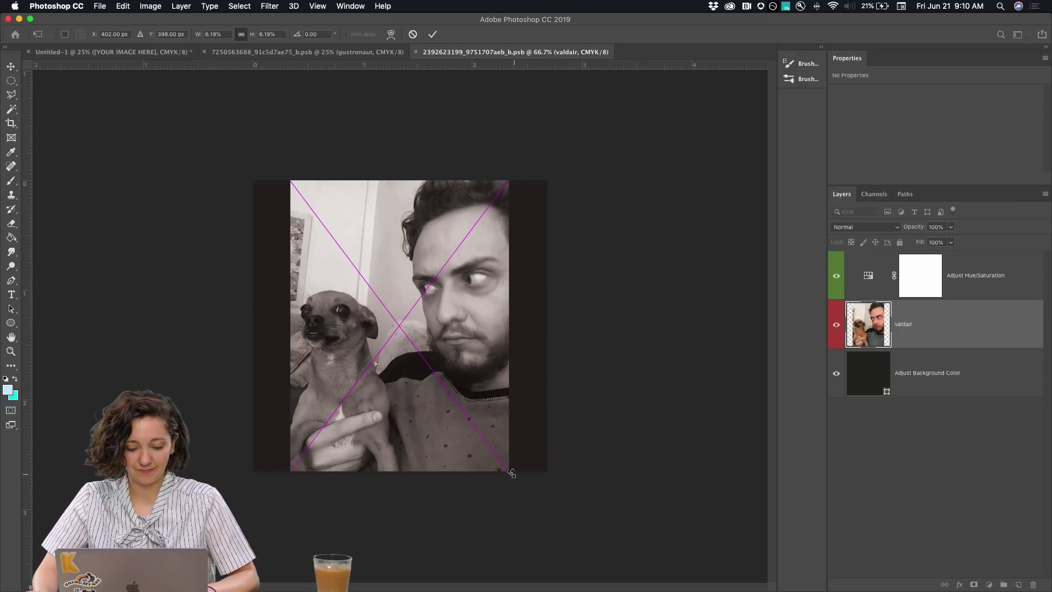
drag(509, 473, 573, 530)
mouse_move(422, 412)
mouse_down()
mouse_move(501, 412)
mouse_move(378, 417)
mouse_move(434, 413)
mouse_up()
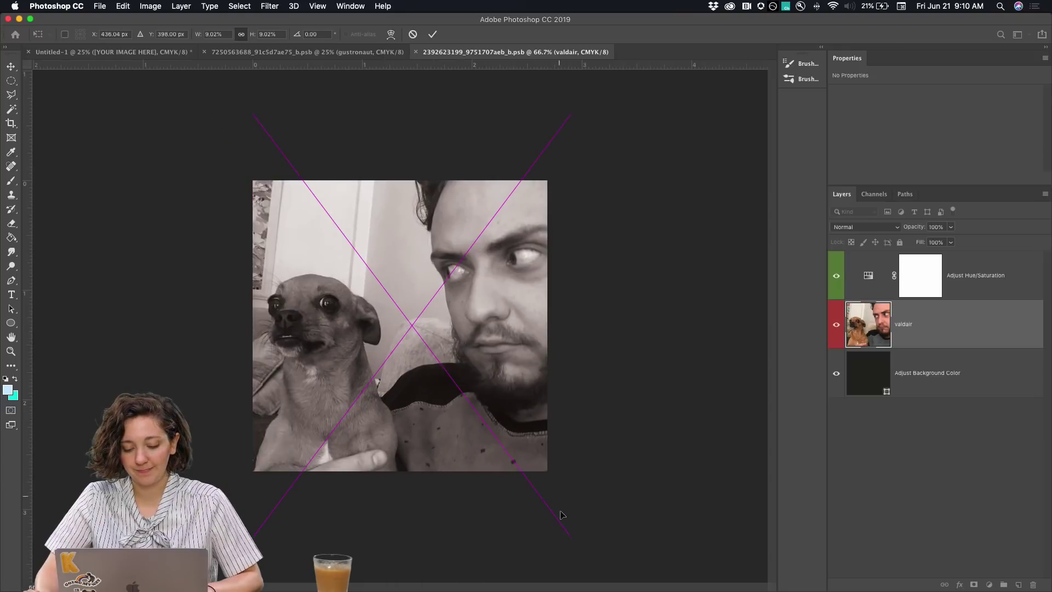
drag(570, 537, 681, 521)
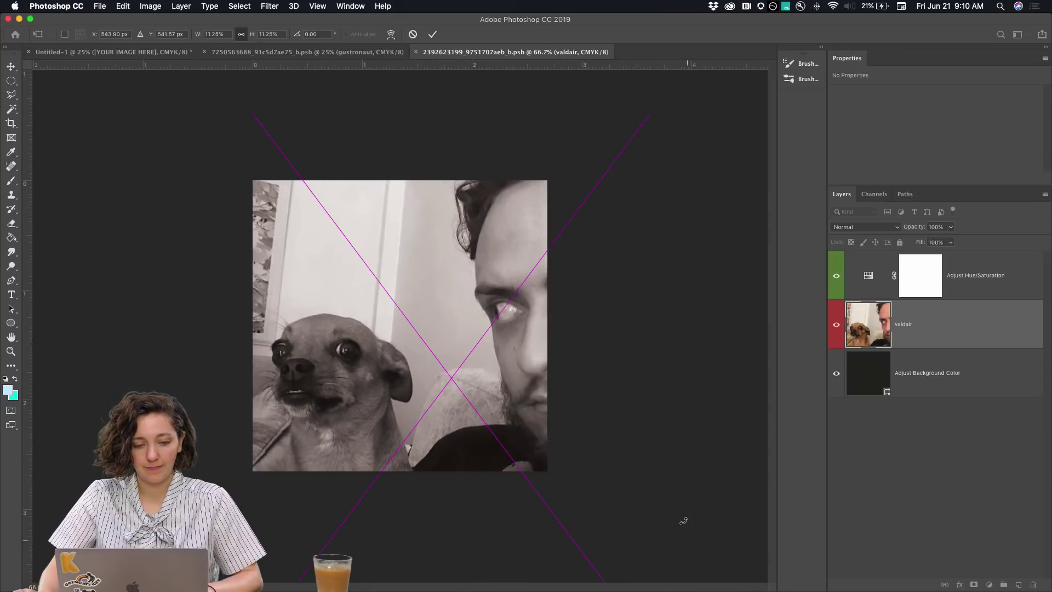
key(super+minus)
key(super+minus)
drag(433, 366, 366, 366)
drag(456, 486, 419, 442)
drag(411, 379, 464, 377)
drag(348, 420, 323, 453)
drag(357, 389, 358, 367)
key(Return)
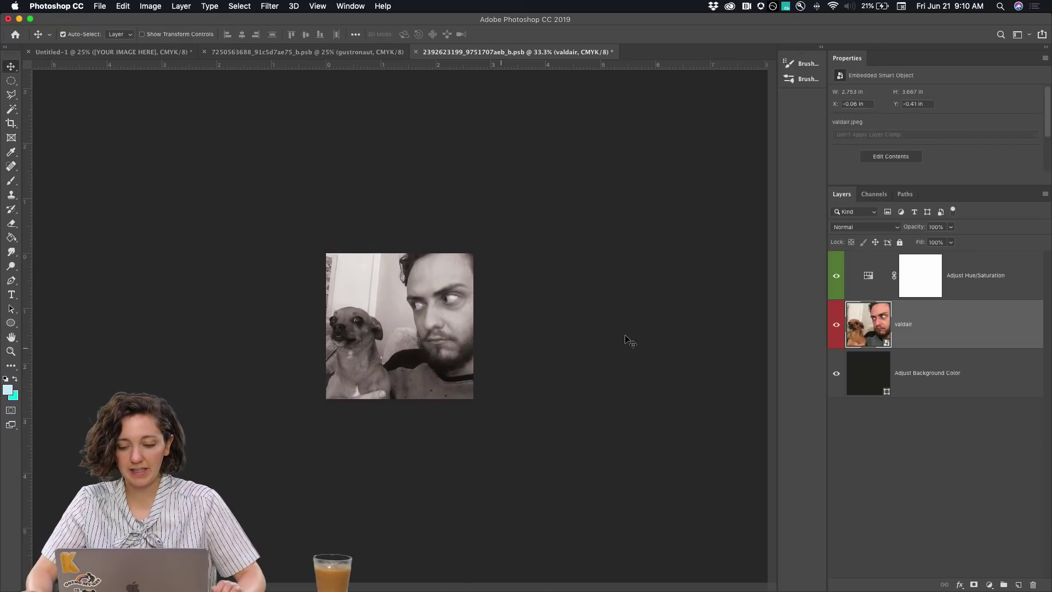
Keep the black-and-white look, save the smart object, and select the second artist box on the poster
click(837, 277)
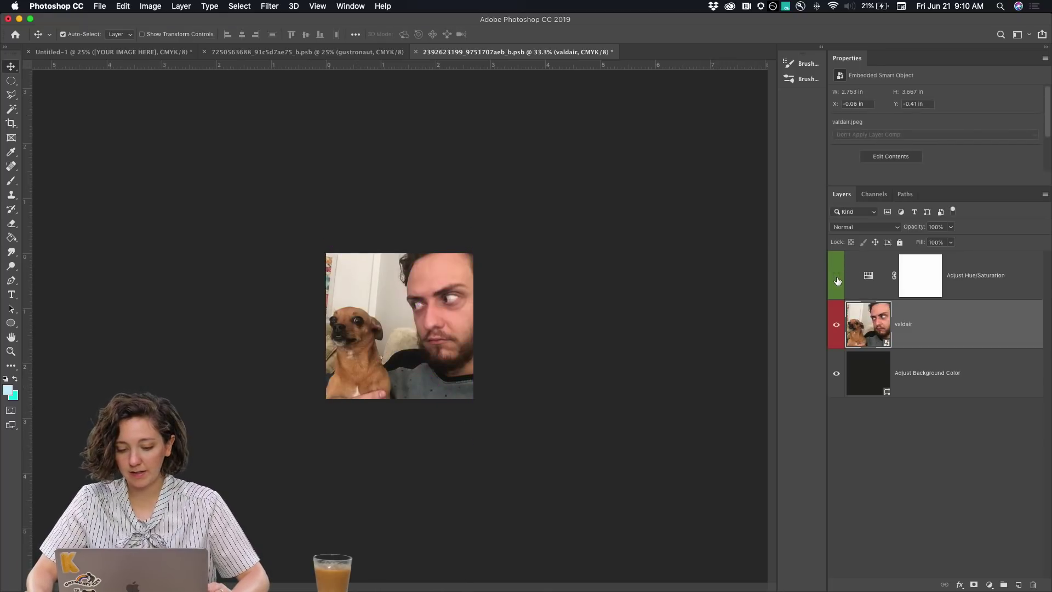
click(837, 278)
key(super+s)
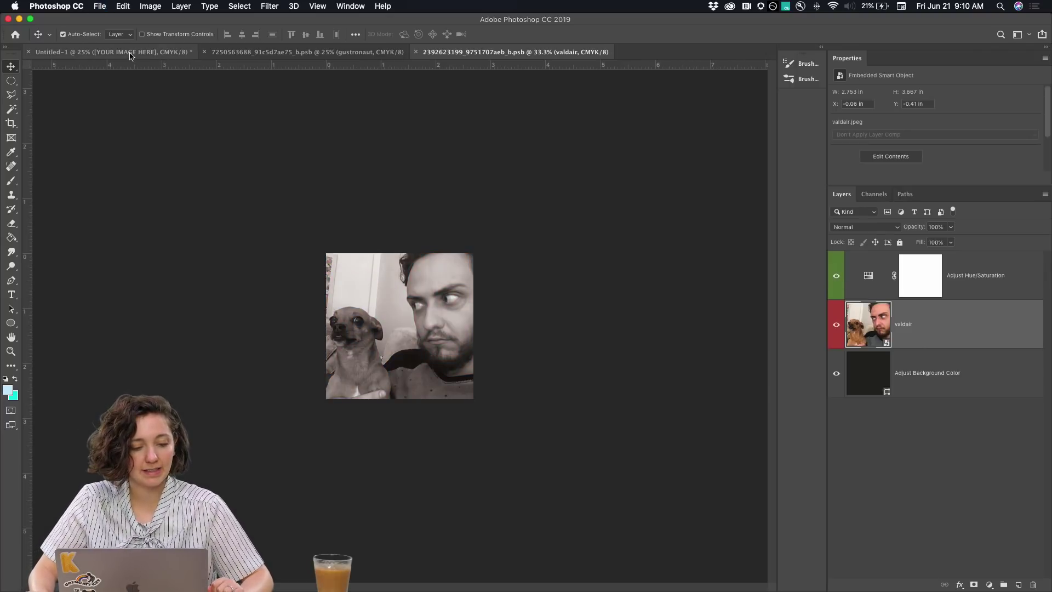
click(130, 53)
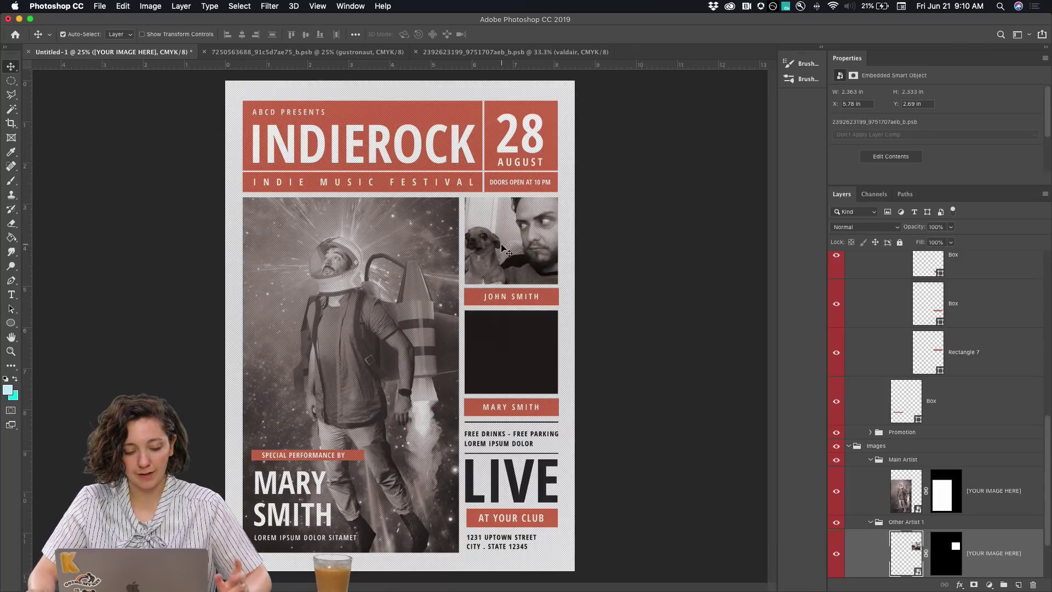
click(512, 342)
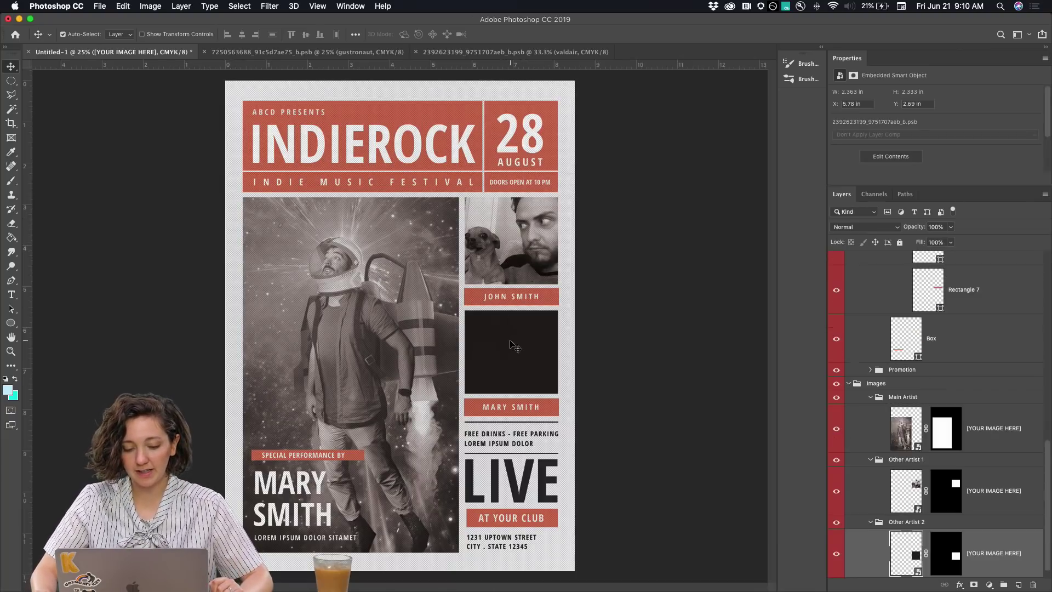
scroll(942, 460, down, 1)
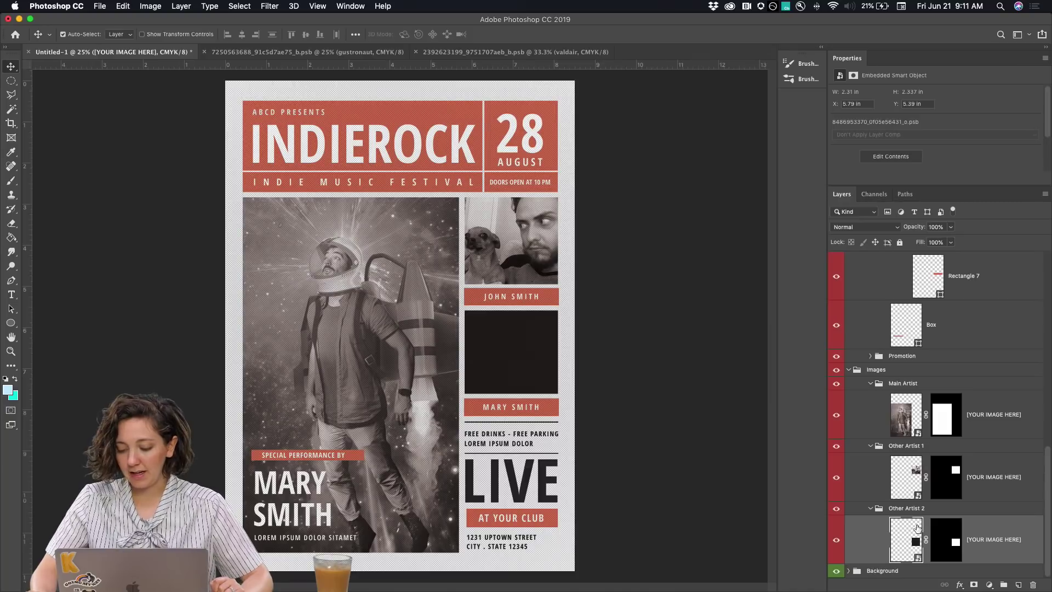
Place valentine.jpg over the placeholder in Other Artist 2, enlarge it to fill the frame, and commit
double_click(906, 543)
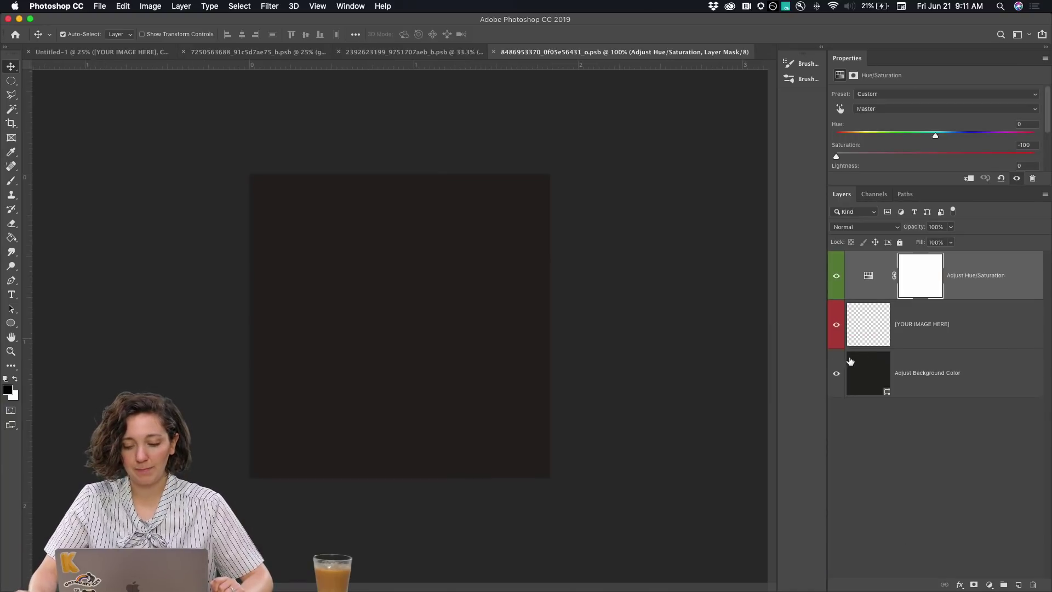
click(868, 329)
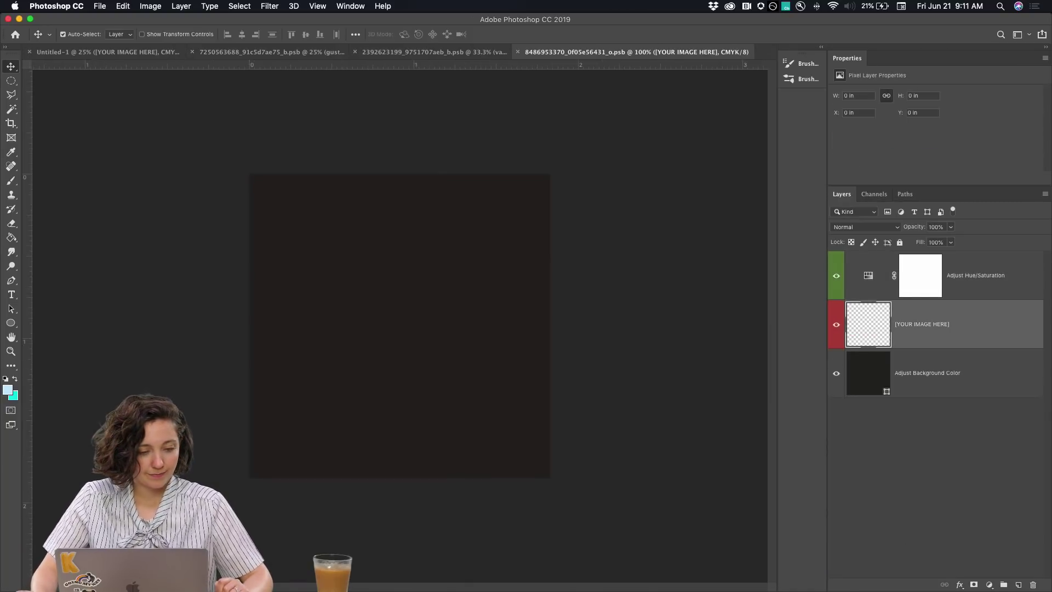
click(222, 574)
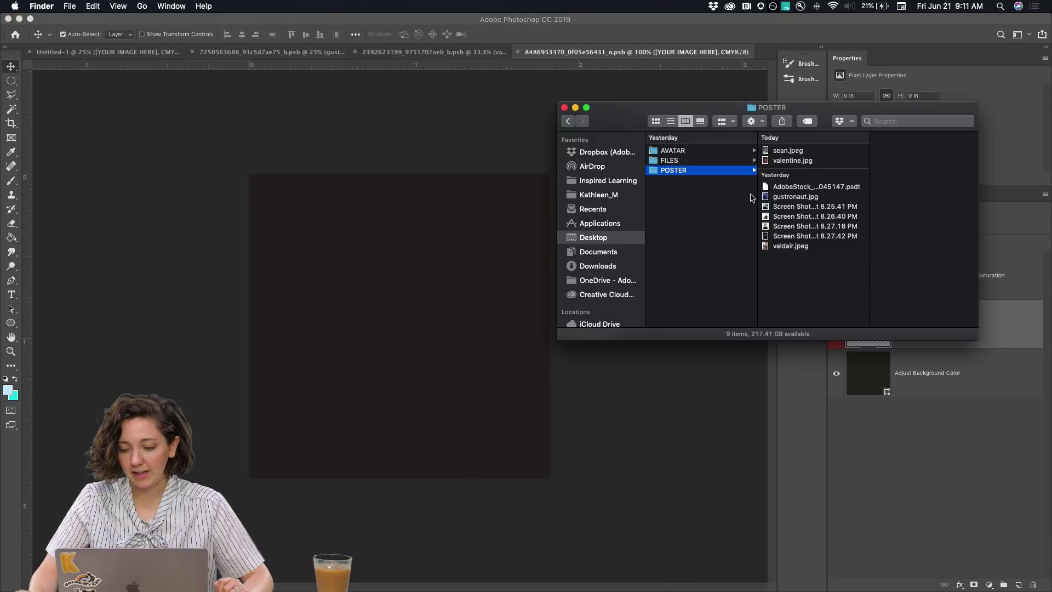
drag(801, 164, 413, 320)
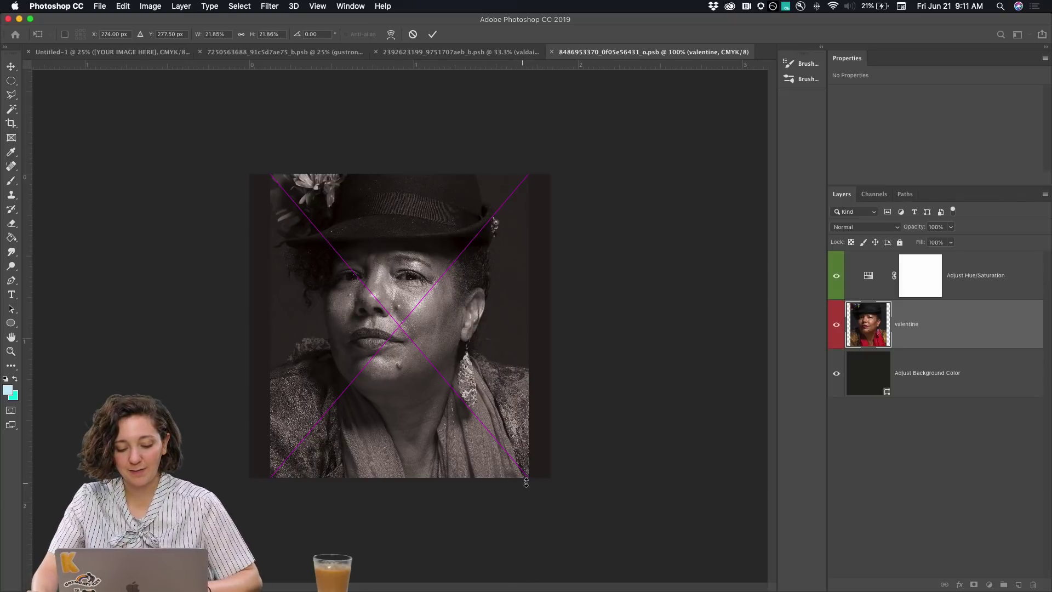
drag(530, 485, 566, 521)
drag(493, 419, 497, 447)
key(Return)
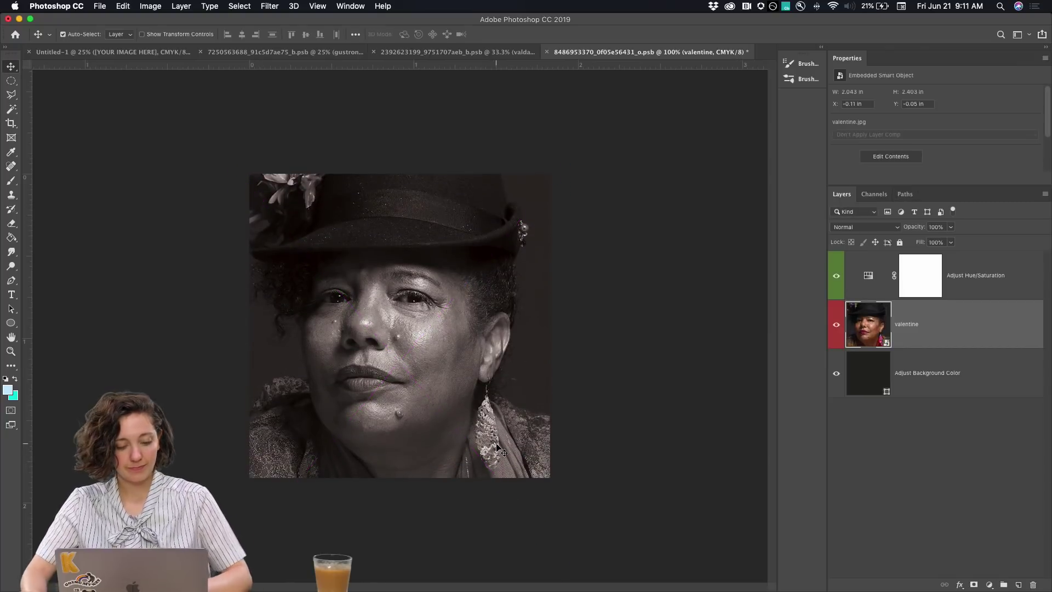
click(117, 53)
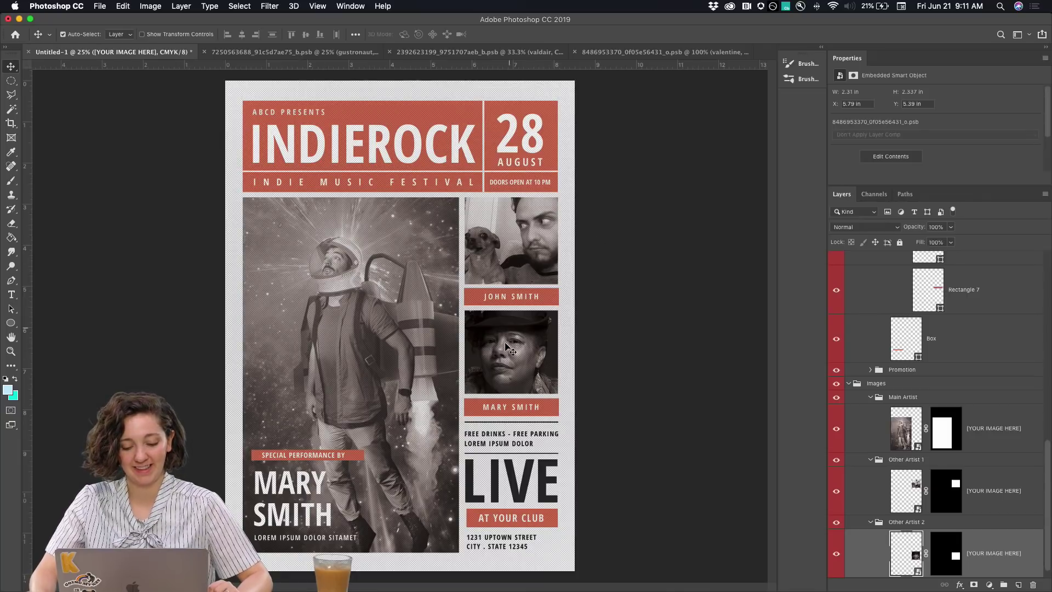
Select the upper caption text layer and launch the KeyCastr keystroke-display app
click(513, 299)
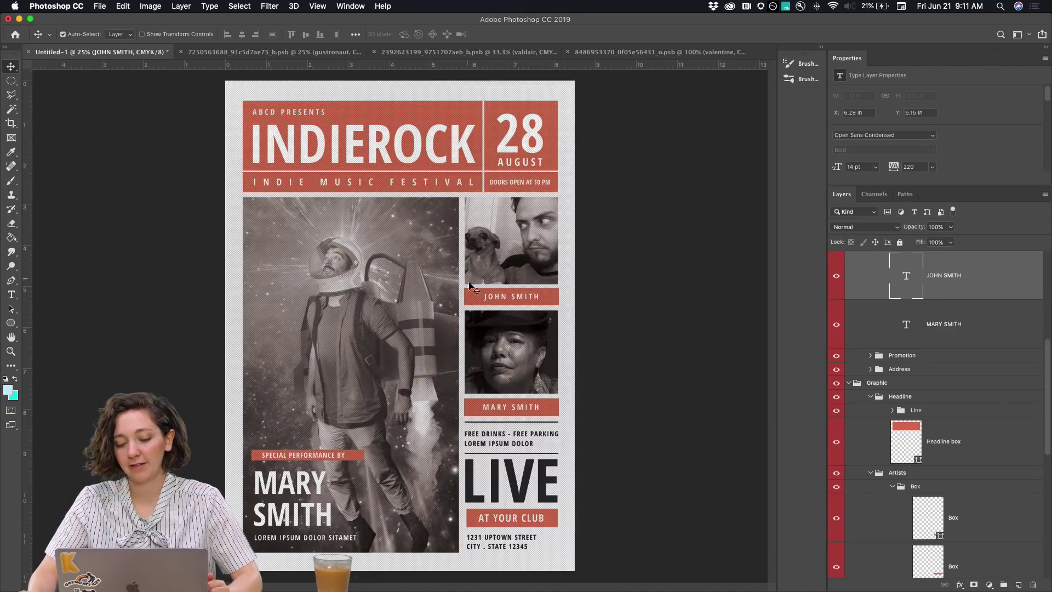
key(t)
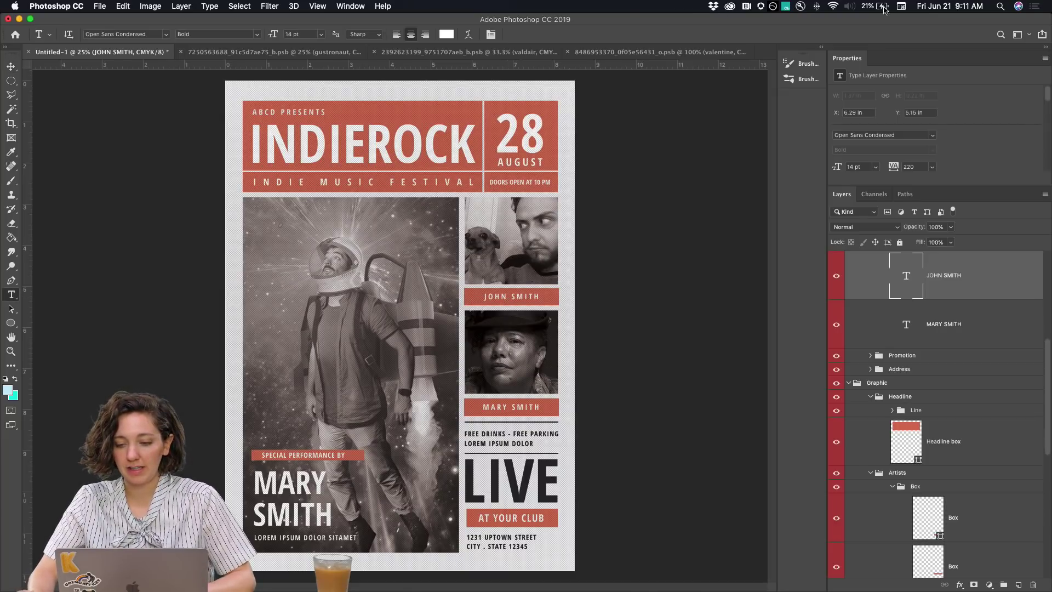
click(1000, 6)
text(keycastr)
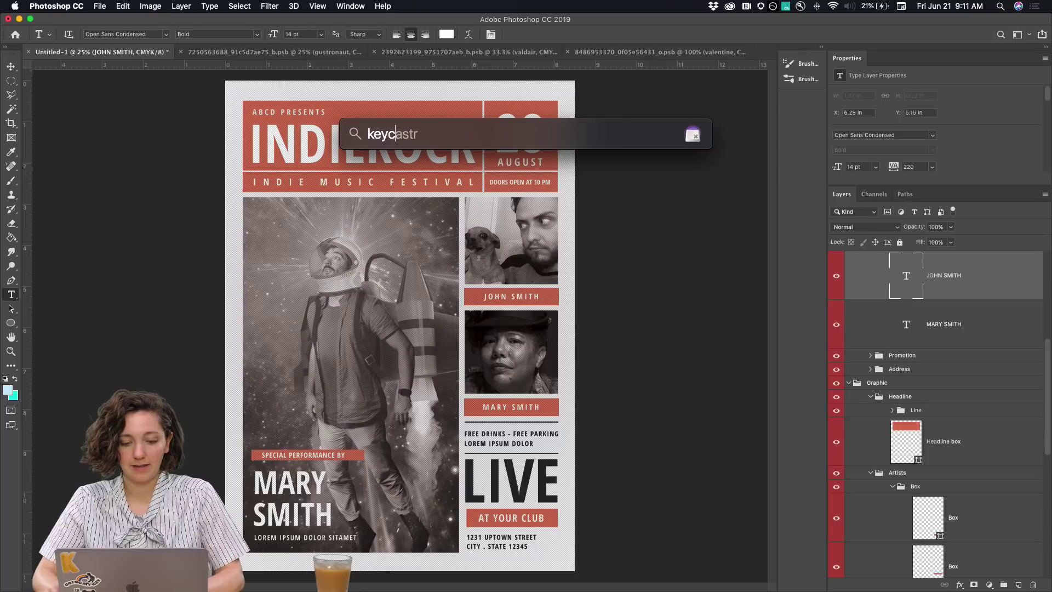
key(Return)
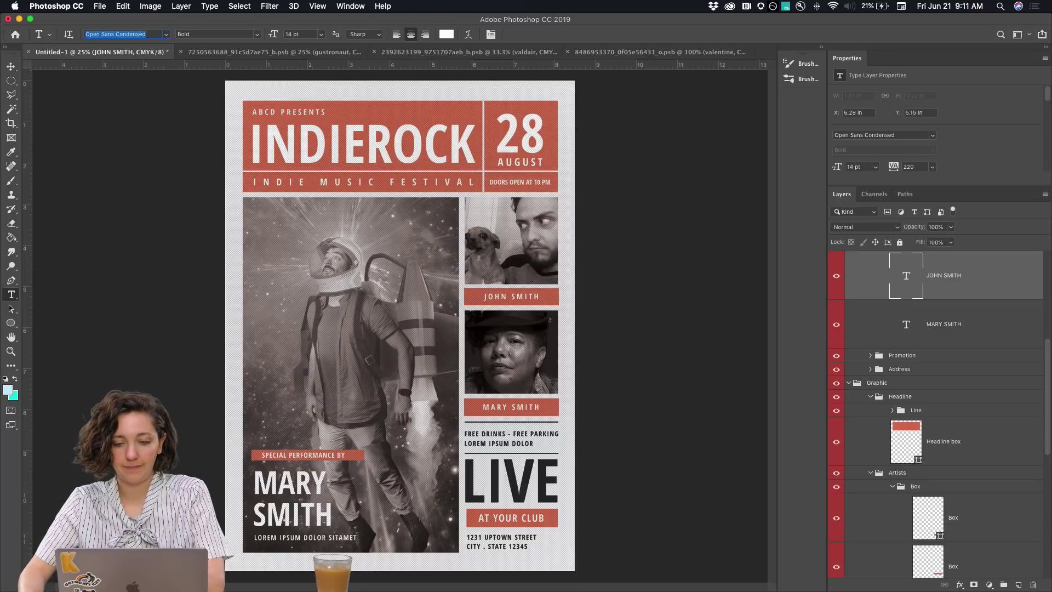
click(698, 143)
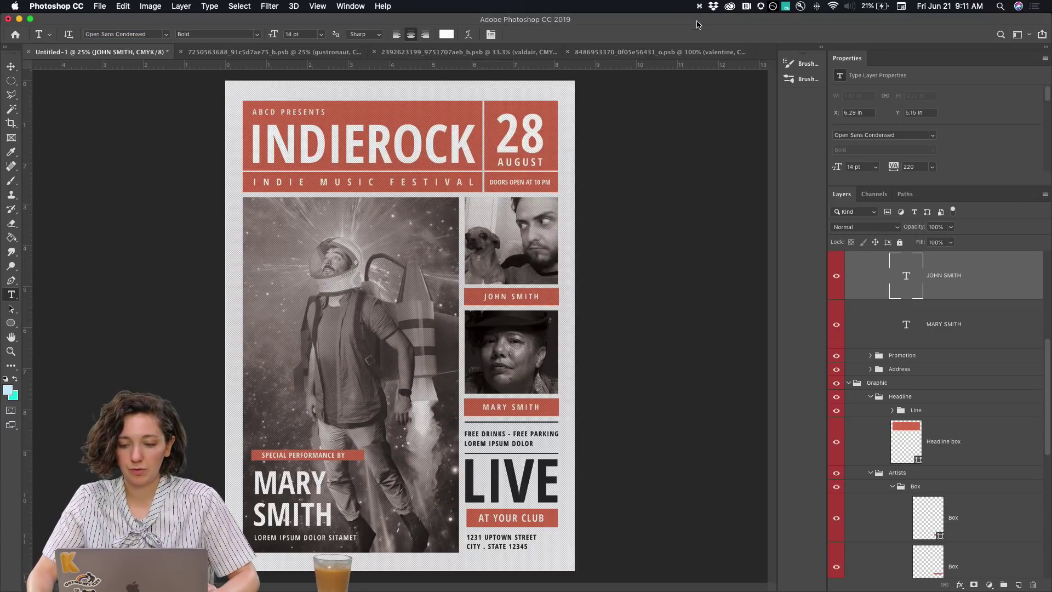
click(699, 7)
click(681, 233)
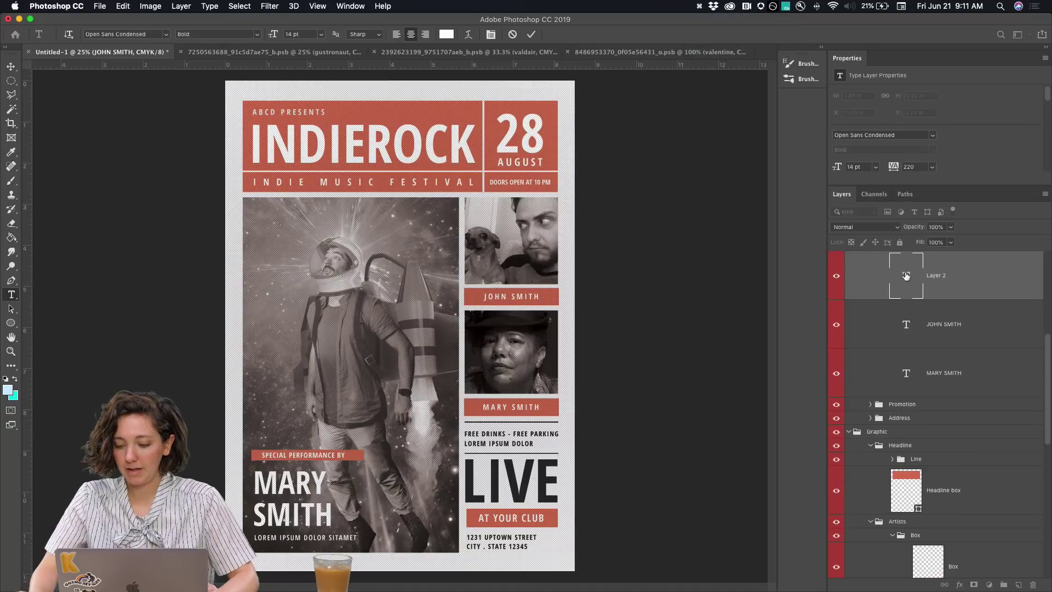
scroll(938, 331, up, 1)
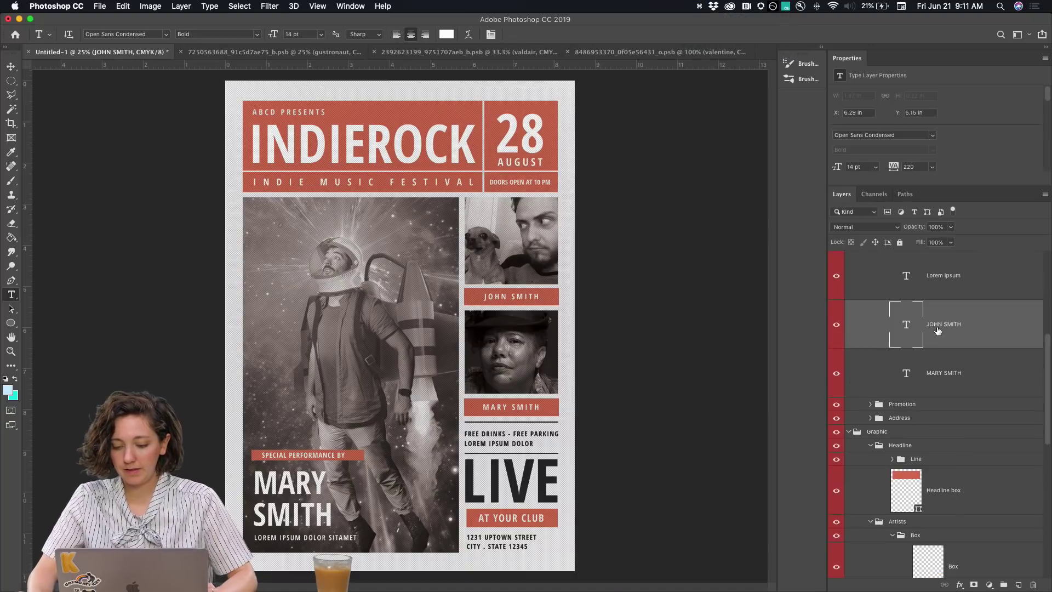
Replace the JOHN SMITH caption with the first artist's name and last initial
click(511, 296)
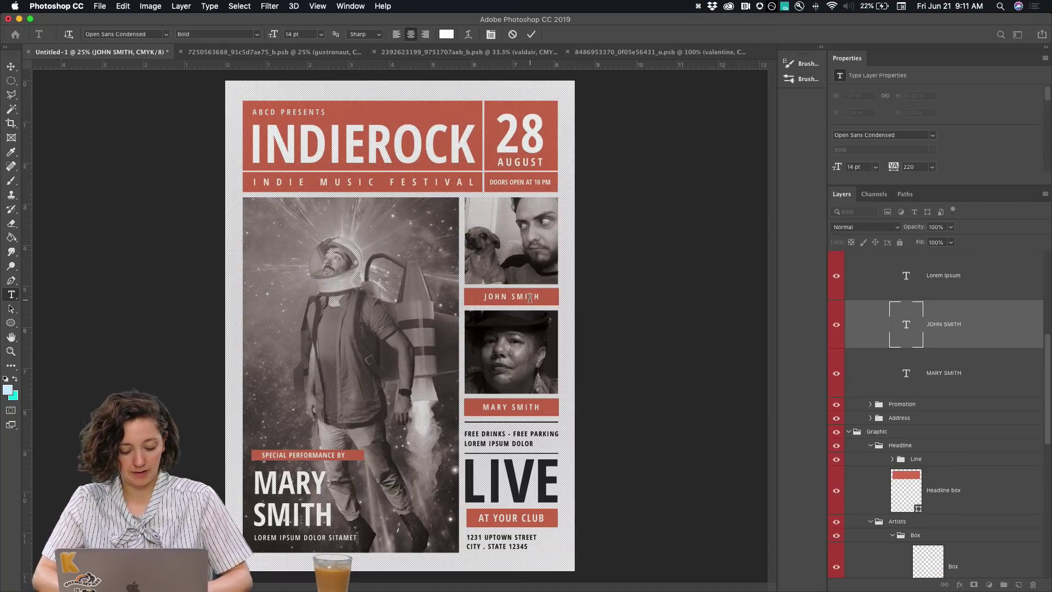
drag(530, 298, 533, 290)
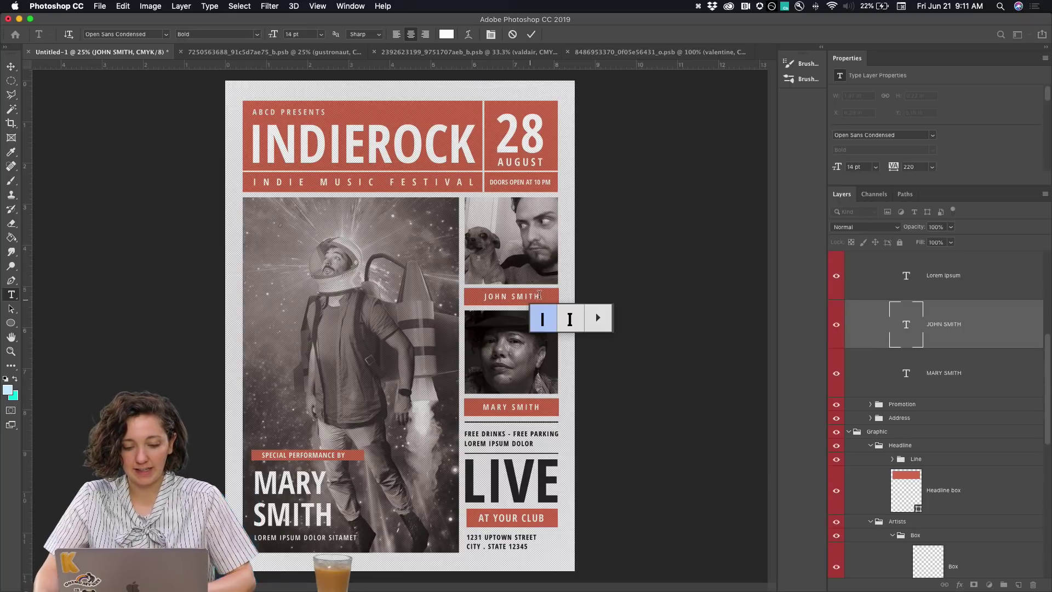
click(535, 296)
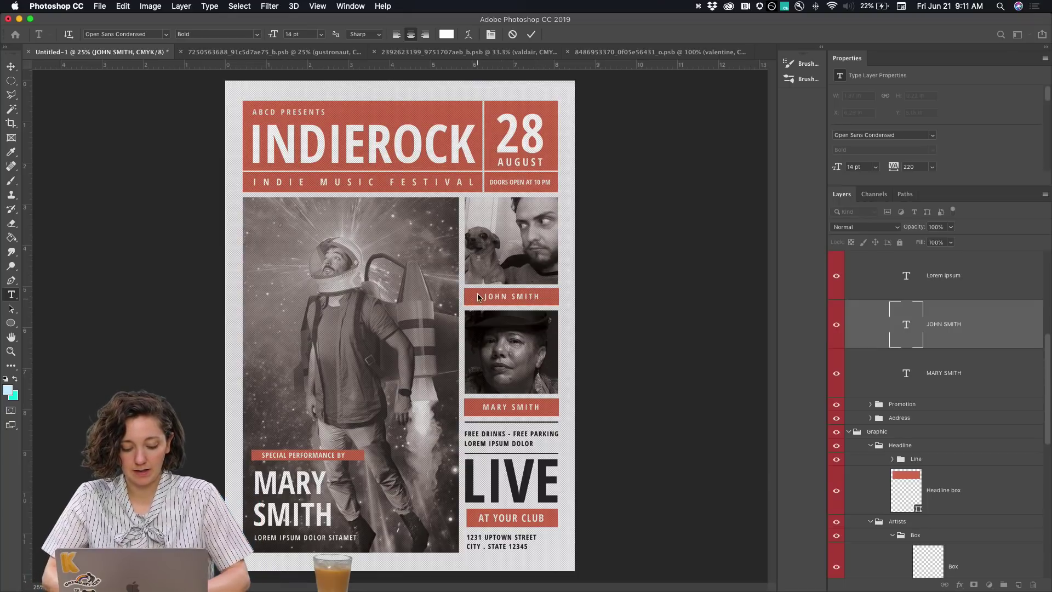
key(super+a)
text(V)
key(BackSpace)
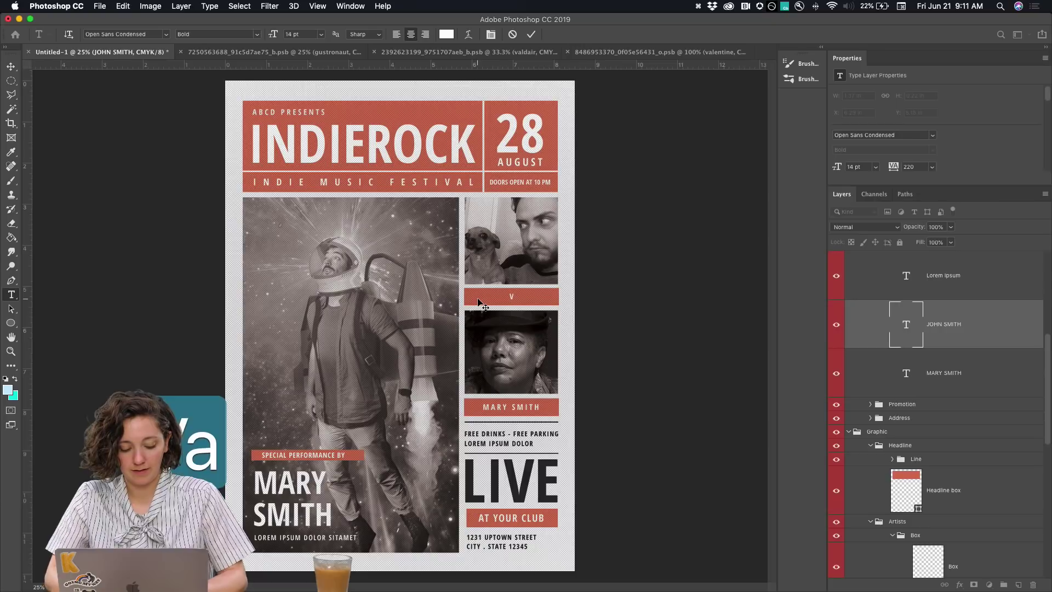
text(aldair)
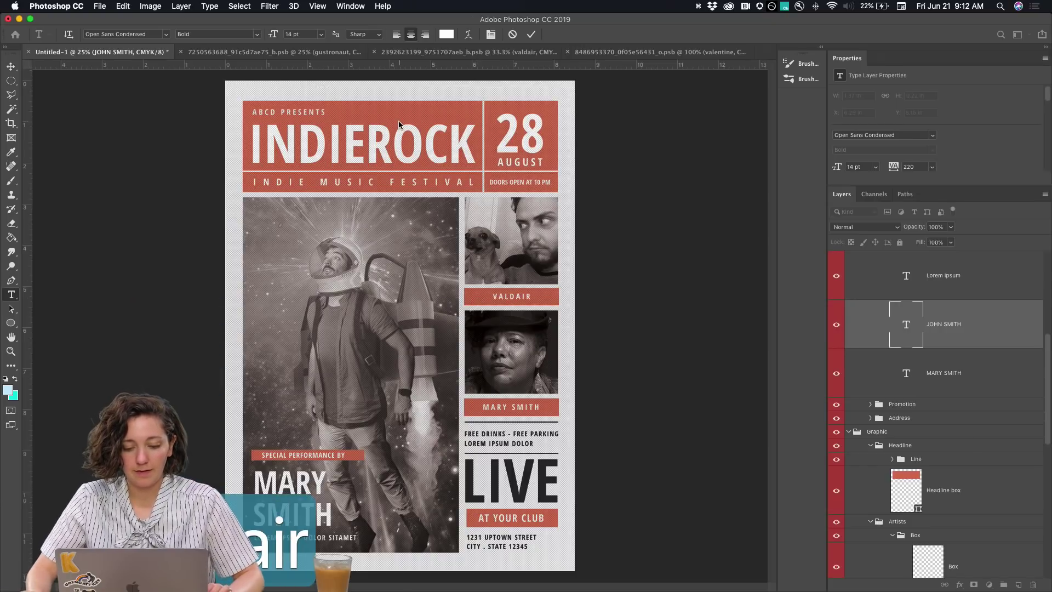
text( L.)
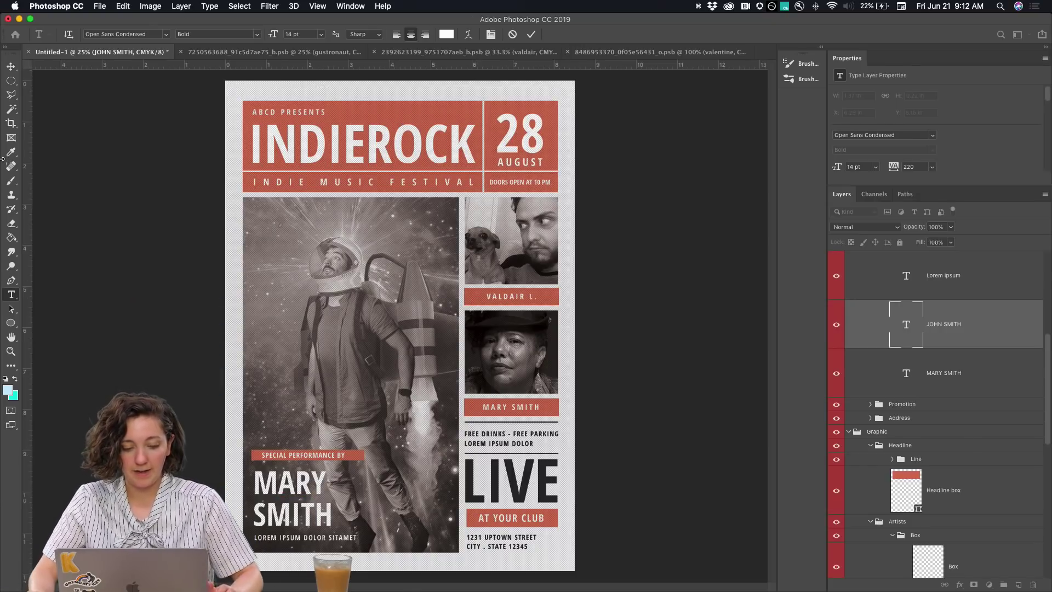
click(11, 66)
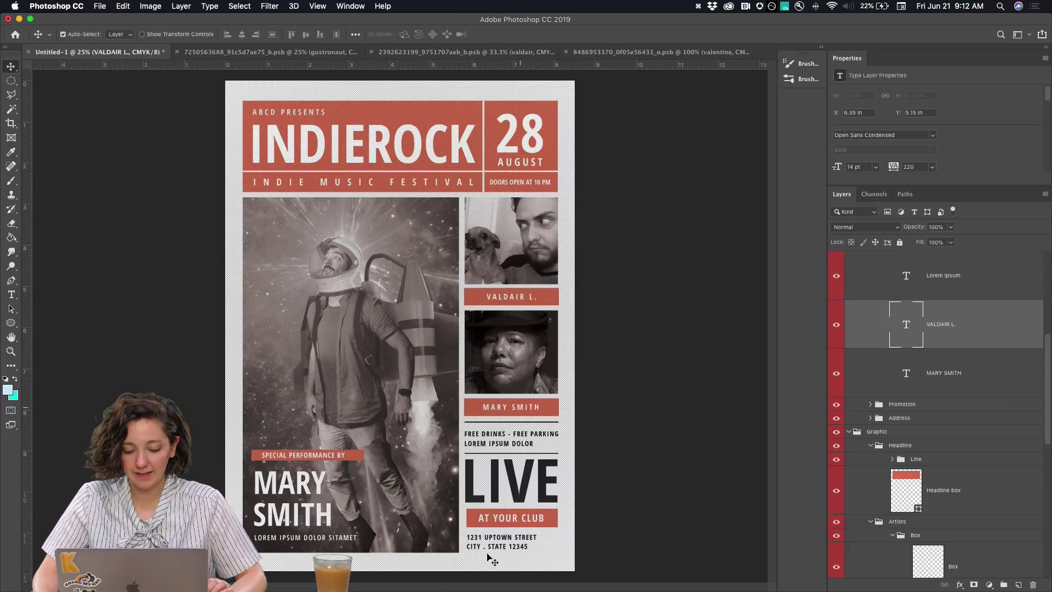
Retype the lower MARY SMITH caption with the second artist's full name
click(523, 411)
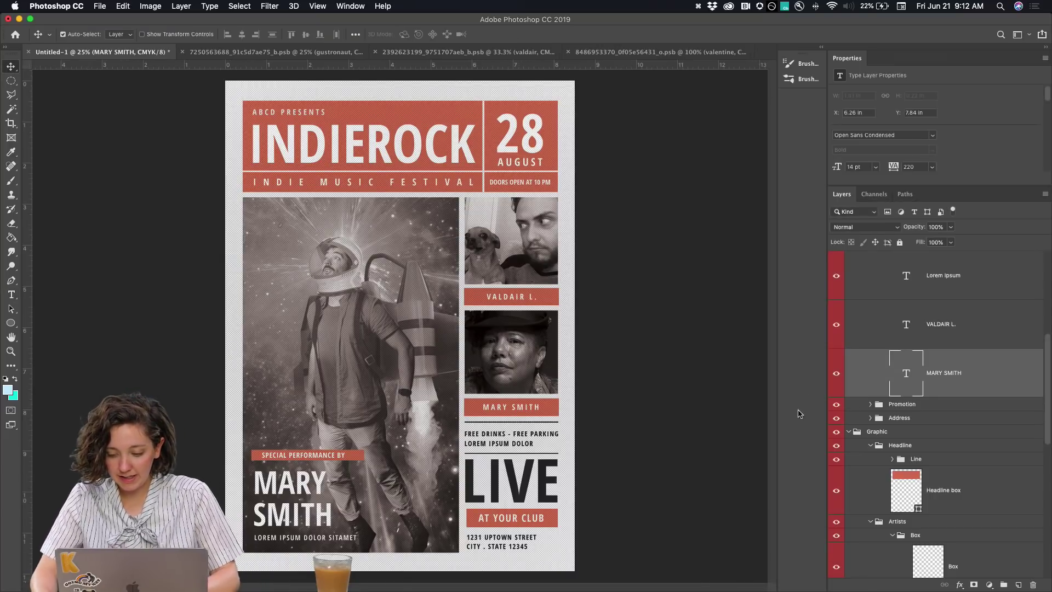
double_click(496, 410)
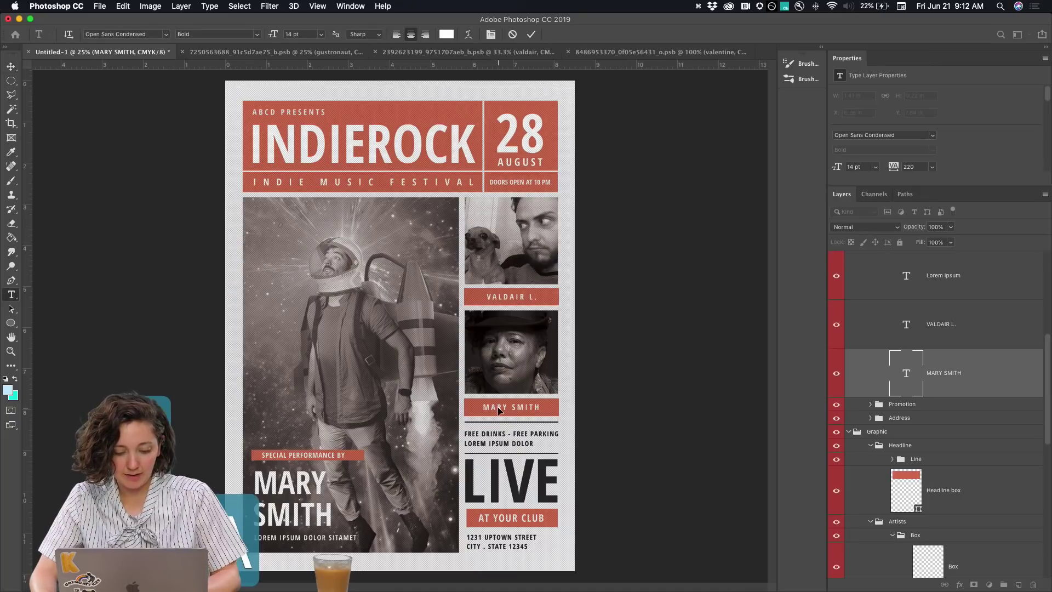
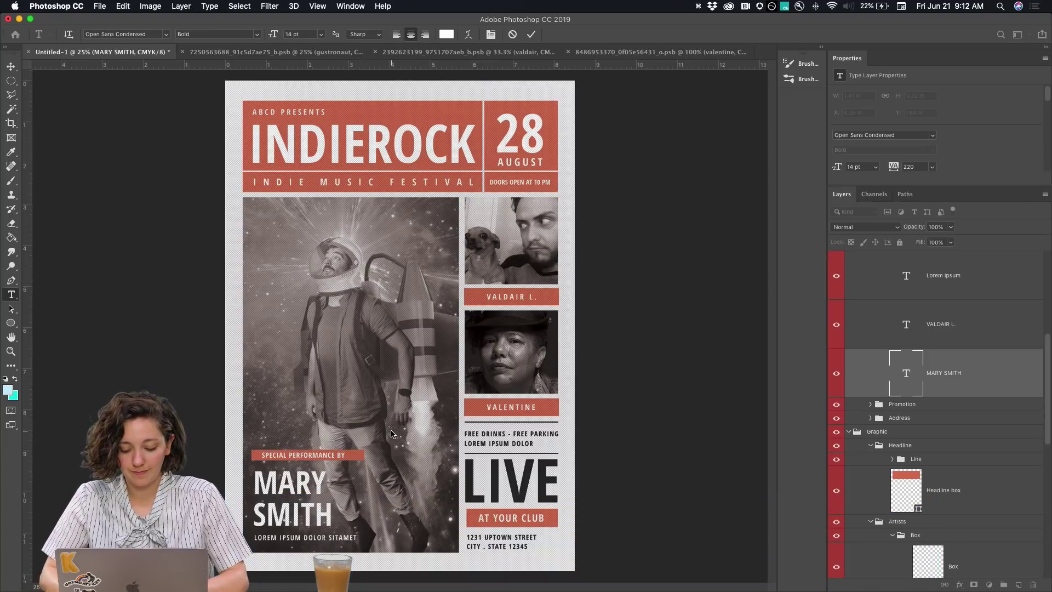
drag(282, 526, 164, 63)
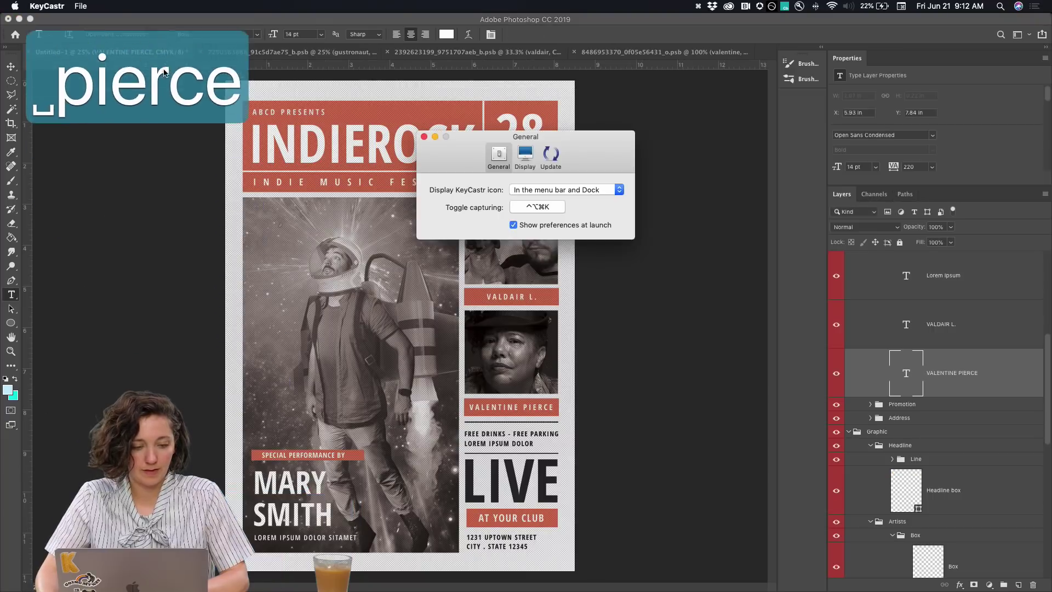
click(423, 137)
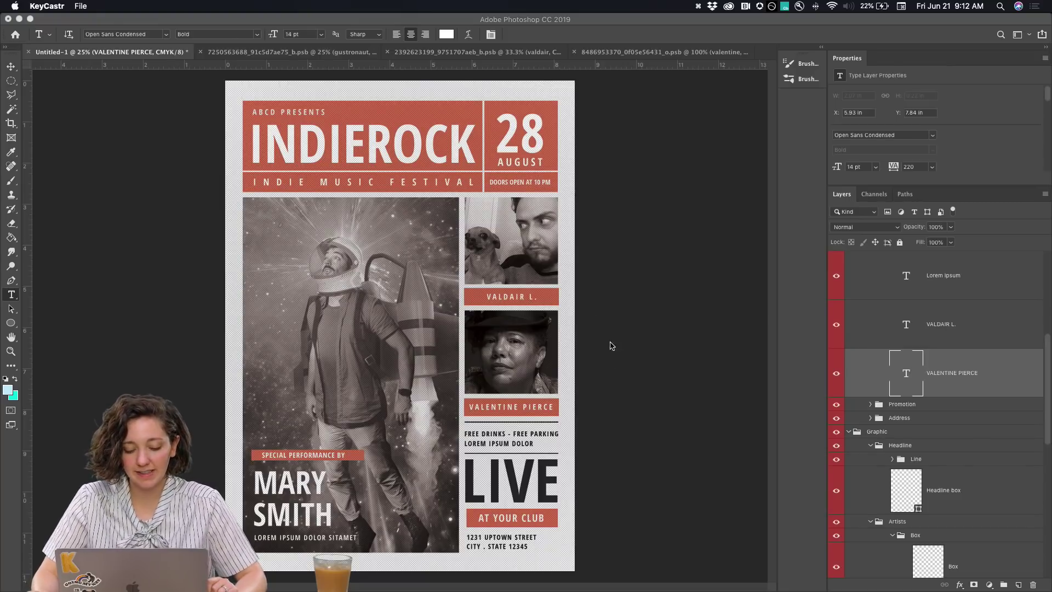
Expand the upper caption's initial into the artist's full surname and commit
click(529, 299)
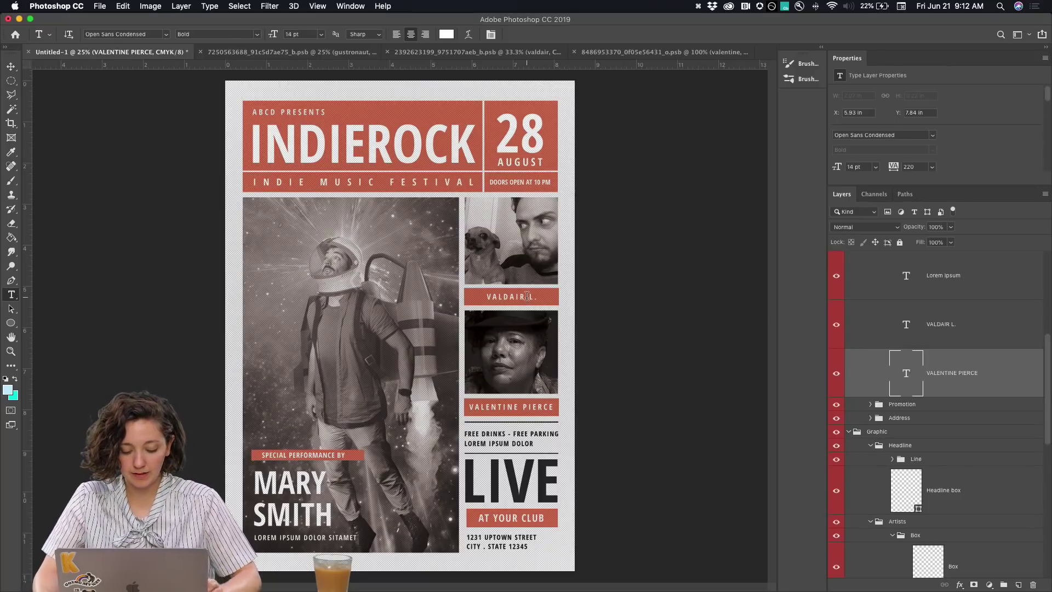
key(t)
click(533, 296)
key(Right)
key(BackSpace)
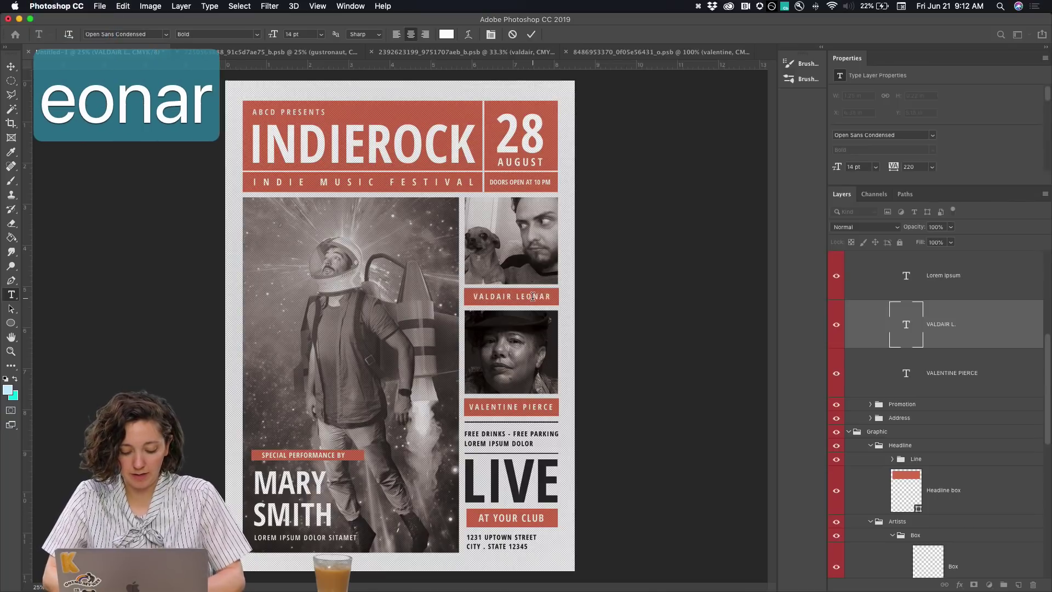
key(Escape)
key(v)
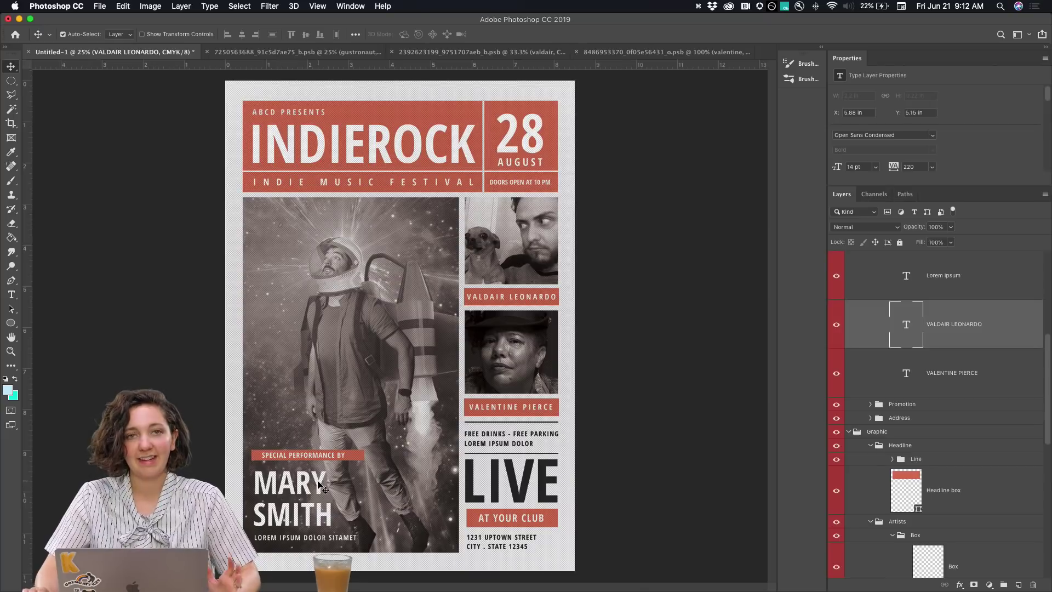
Turn off the keystroke display and zoom in on the lower half of the poster
click(698, 7)
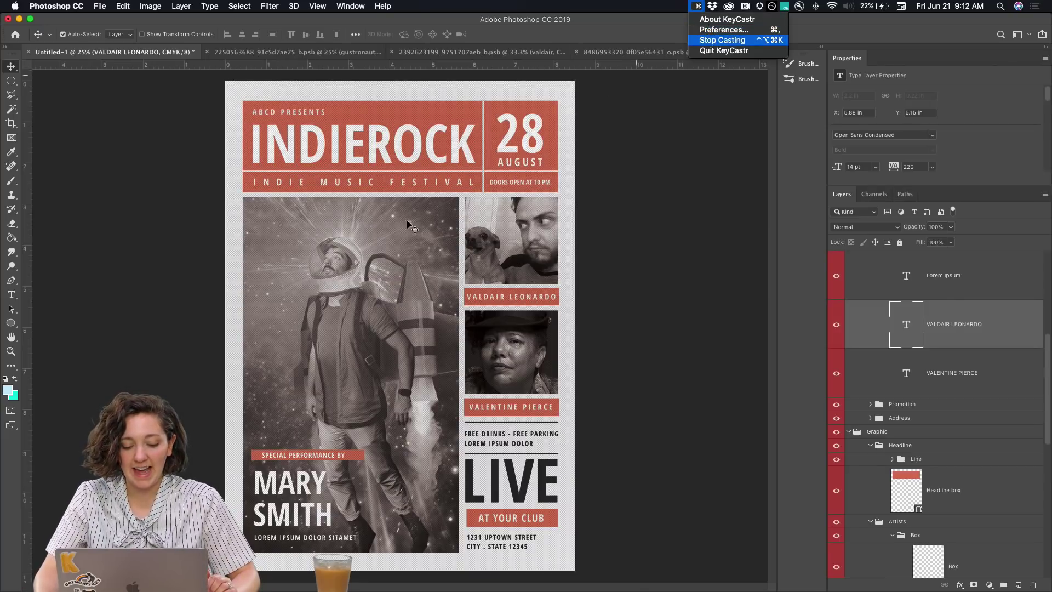
click(714, 40)
key(super+equal)
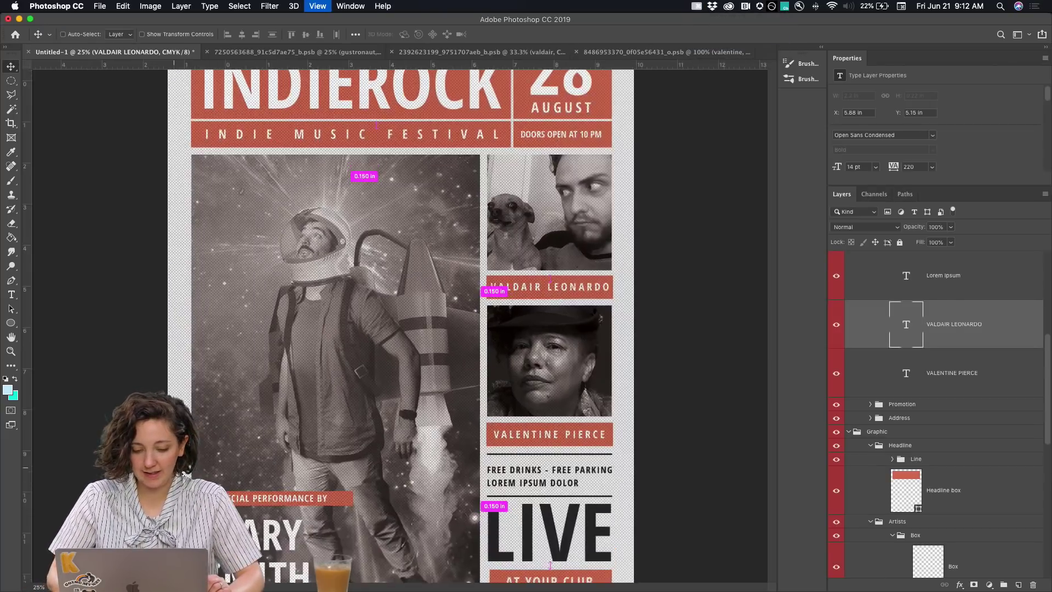
drag(174, 468, 208, 349)
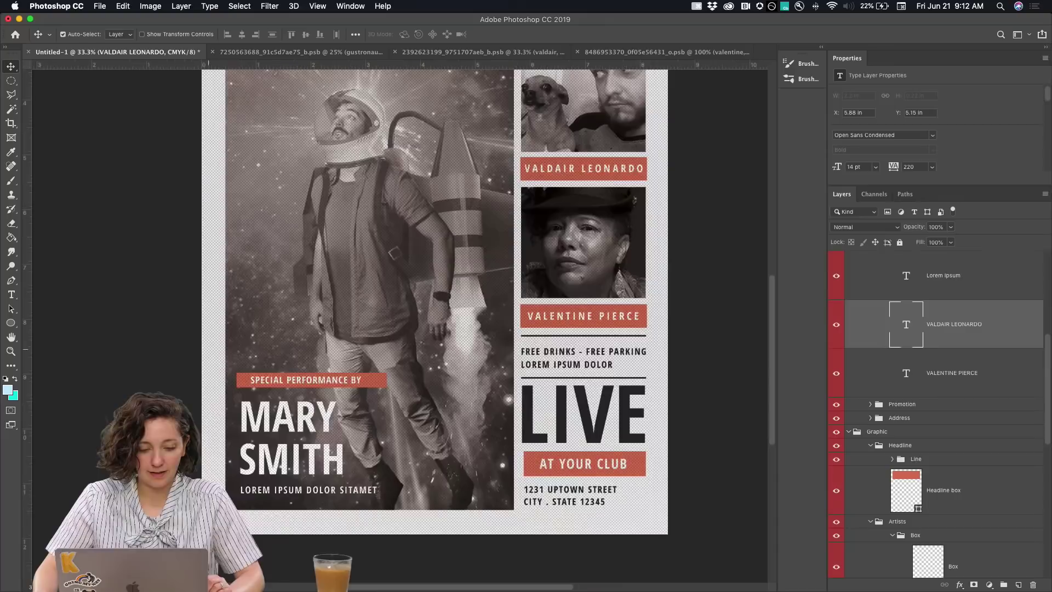
click(221, 453)
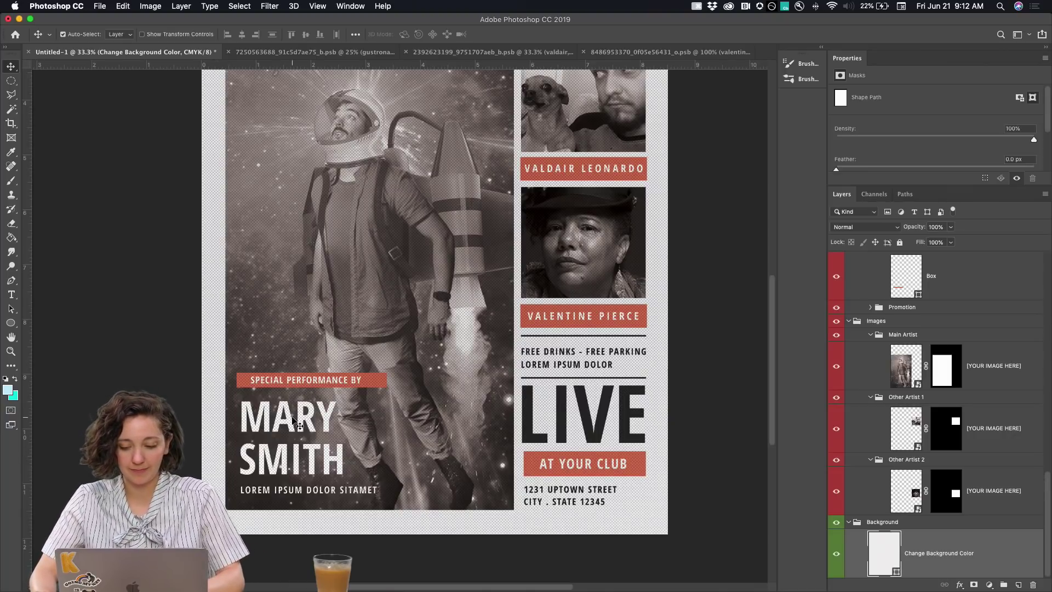
Retype the large headline artist name as GUS BOT on two lines
click(294, 421)
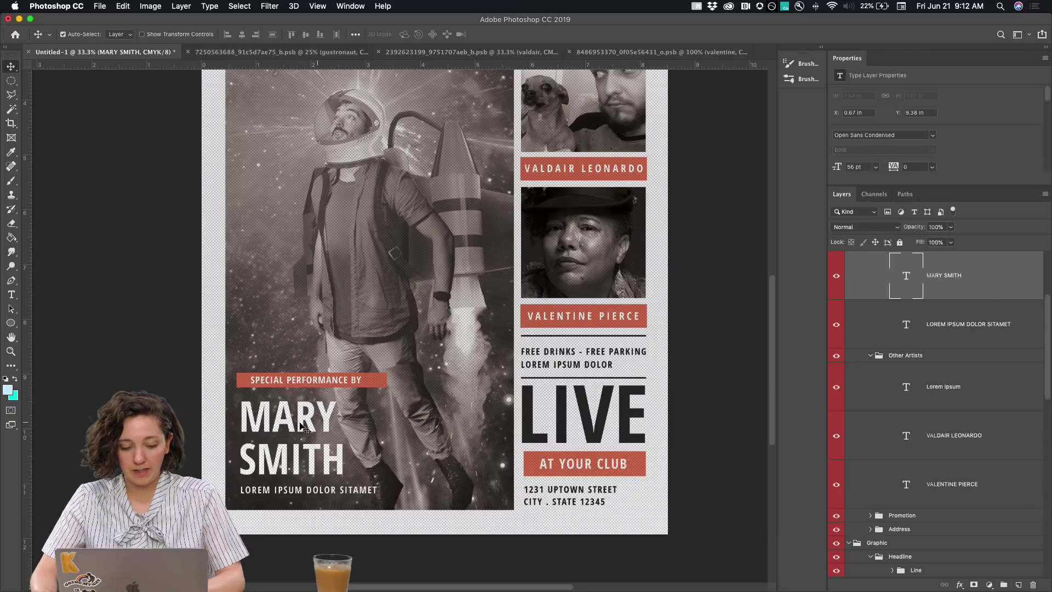
key(t)
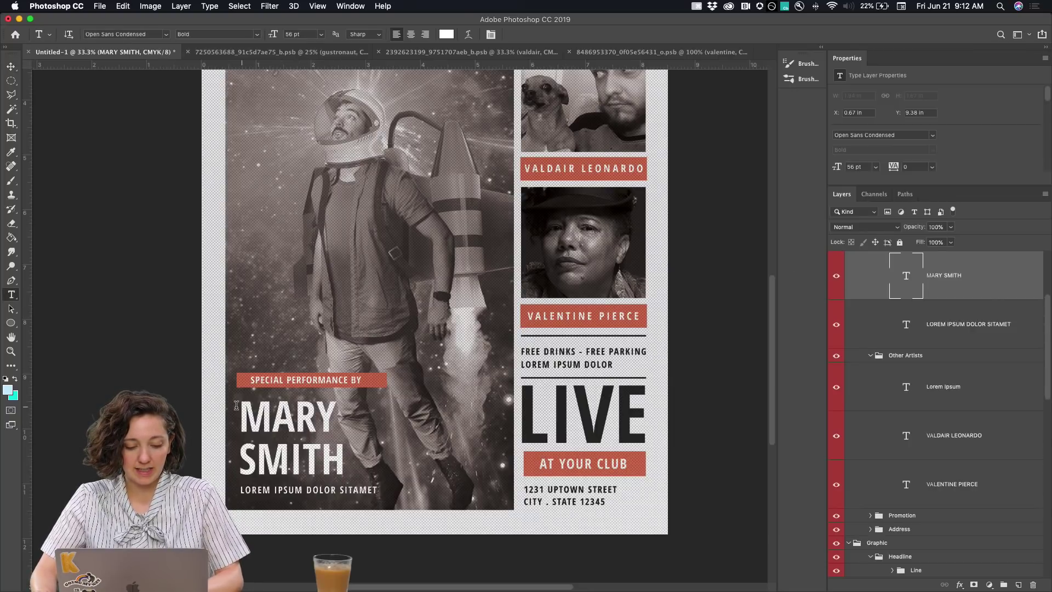
click(237, 405)
key(super+a)
text(GUS)
key(Return)
text(BOT)
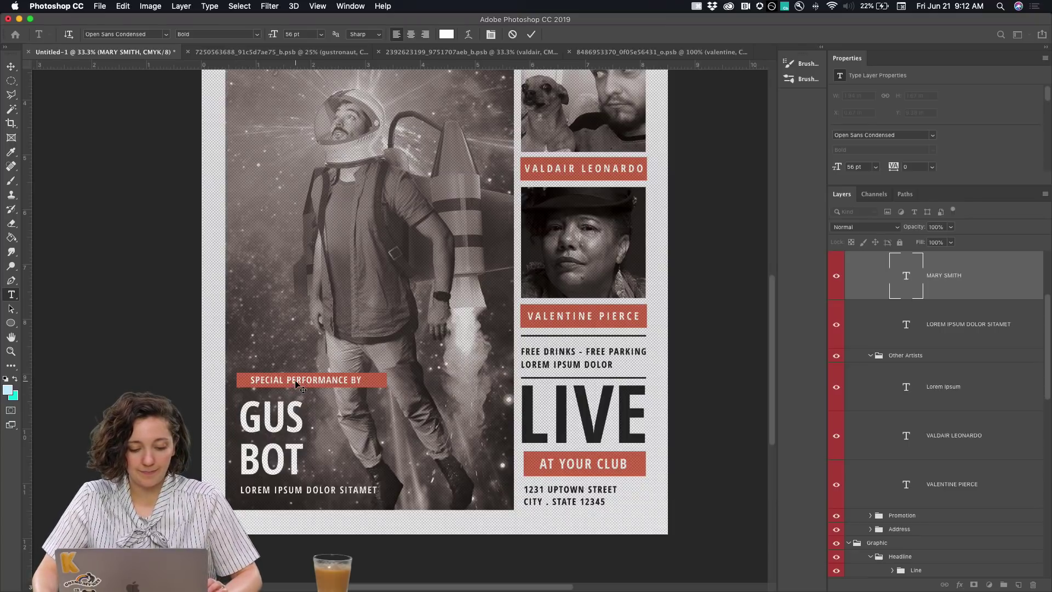
click(935, 333)
Replace SPECIAL PERFORMANCE in the banner with ROCKET MAN PLAYED
click(939, 299)
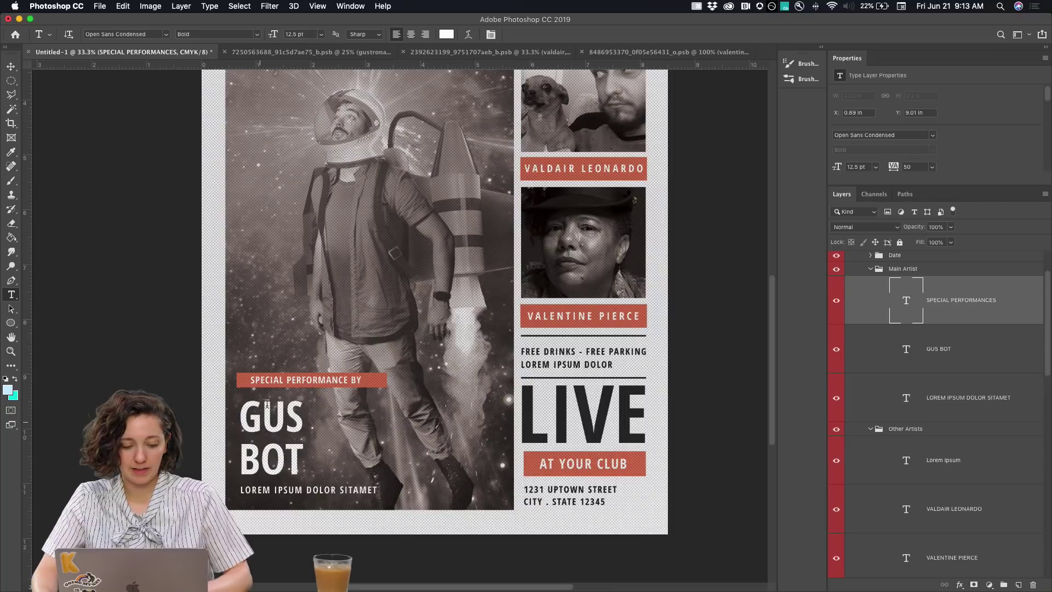
click(317, 377)
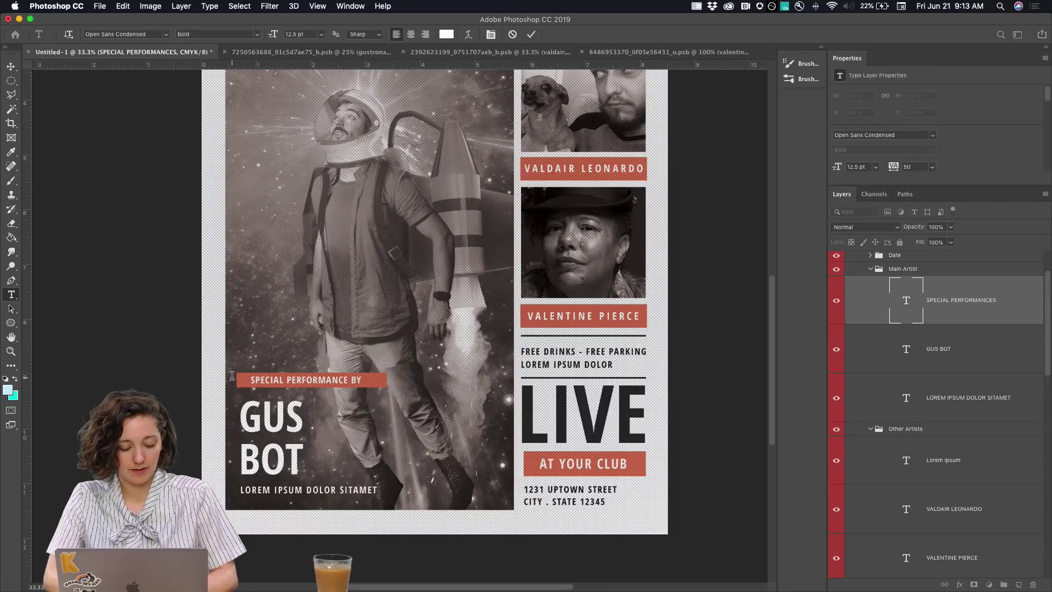
text(ROCKET MA)
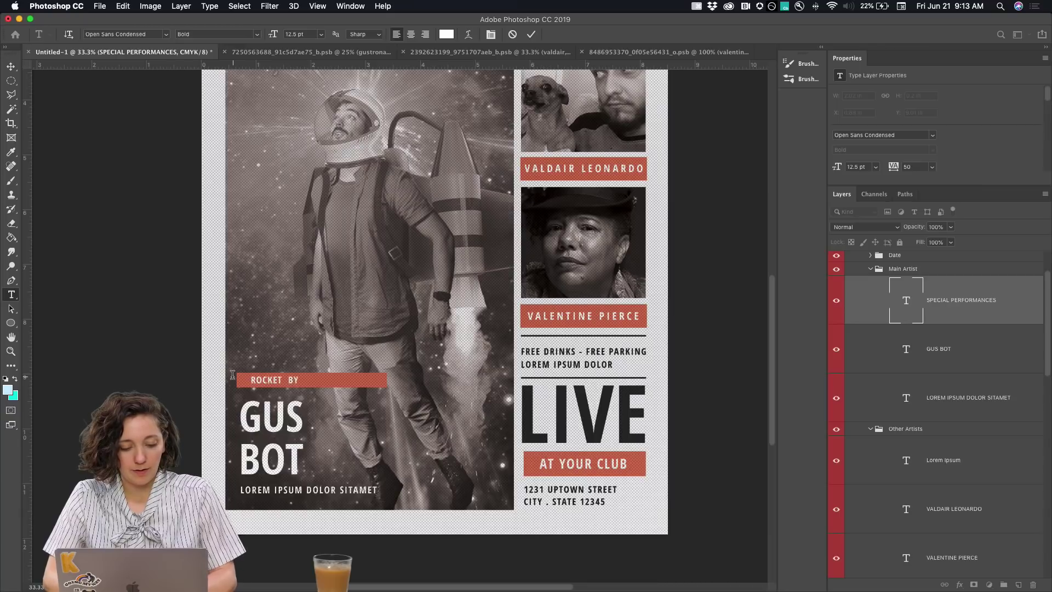
text(N PLAYED)
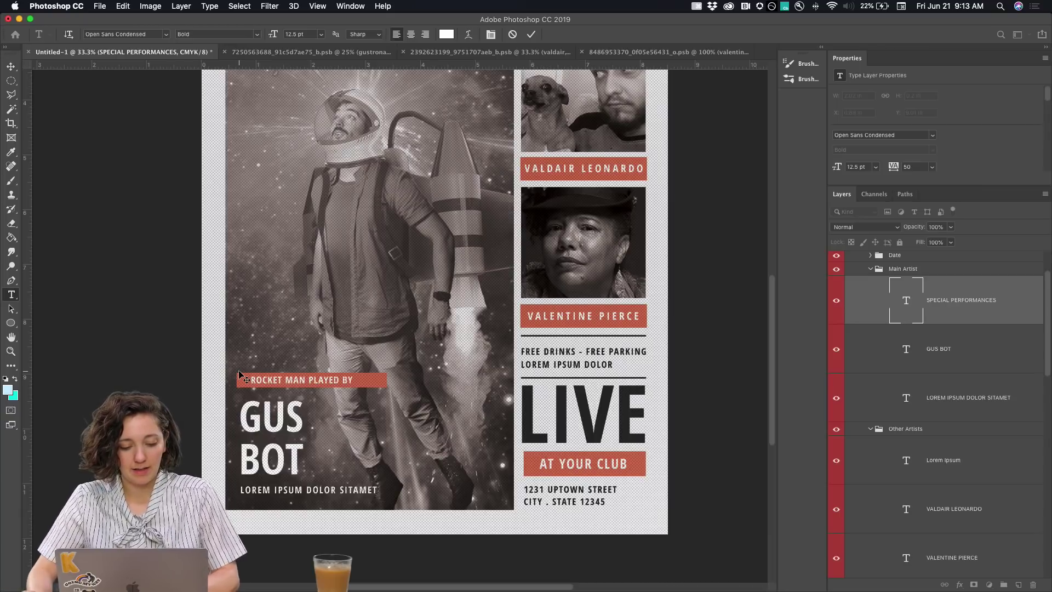
scroll(933, 348, up, 4)
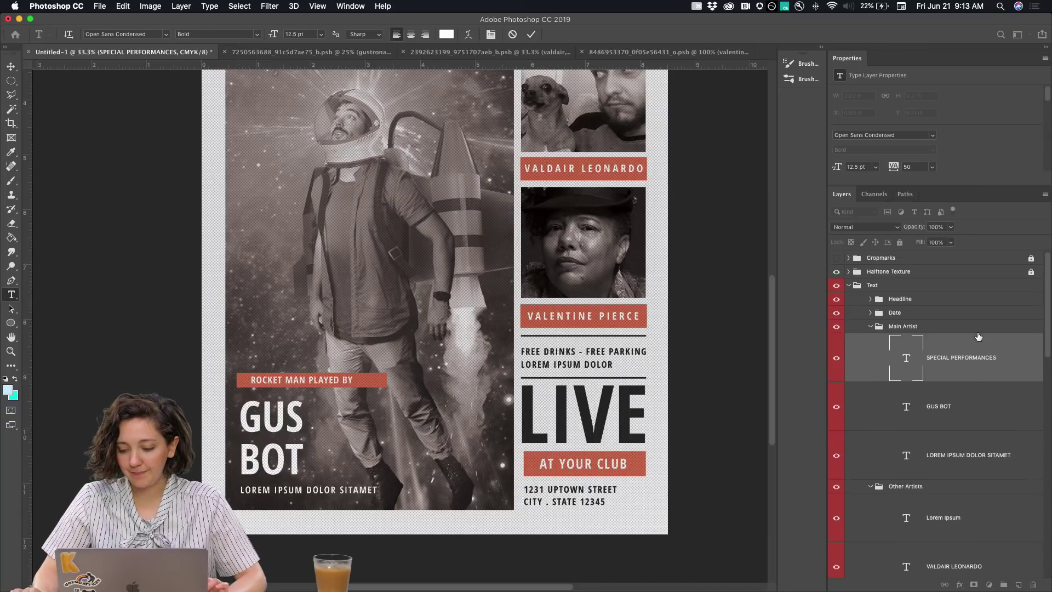
scroll(441, 145, up, 5)
Commit the banner and retitle the INDIEROCK headline to BLAST OFF
click(10, 67)
scroll(68, 104, up, 2)
scroll(68, 105, up, 2)
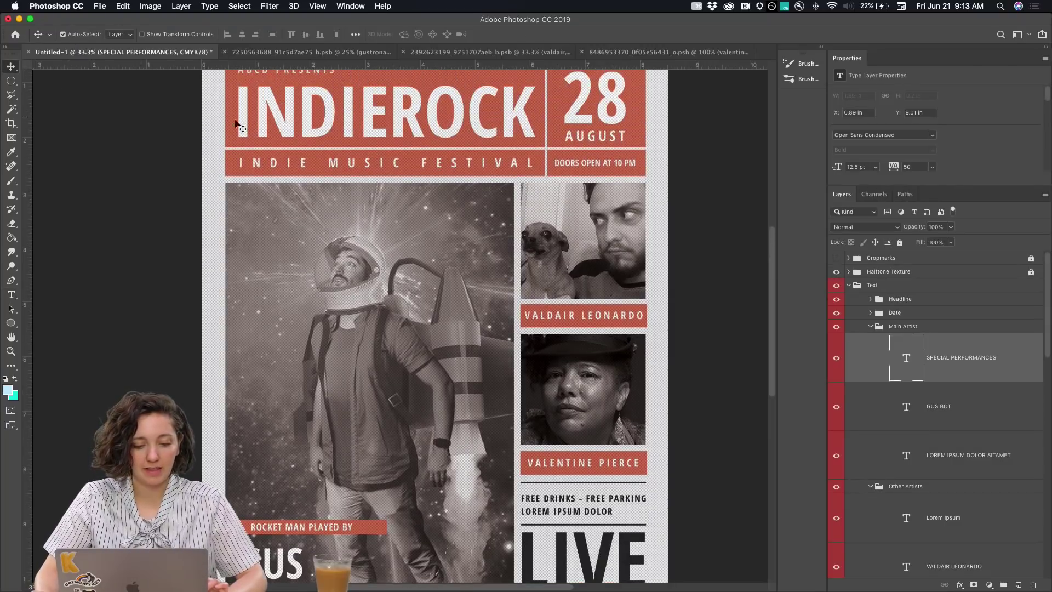
double_click(302, 118)
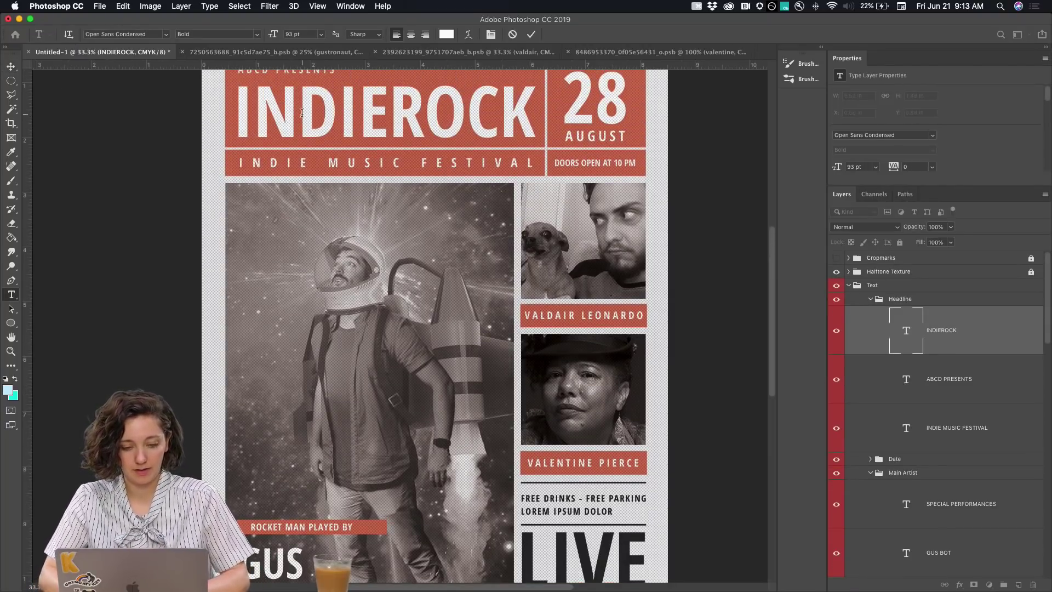
text(BLAST OF)
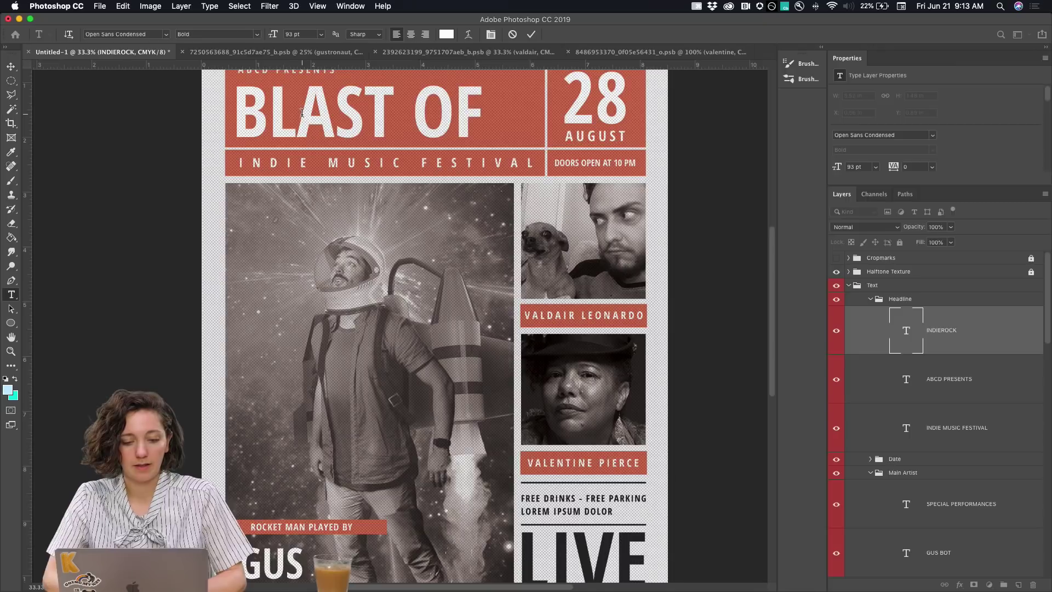
text(F)
scroll(291, 199, up, 2)
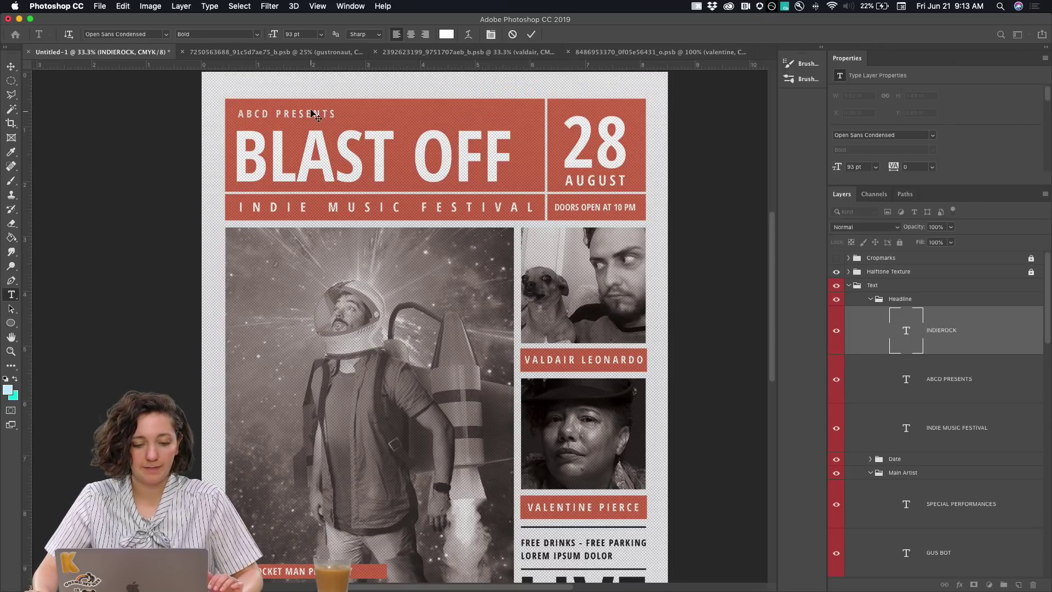
click(11, 67)
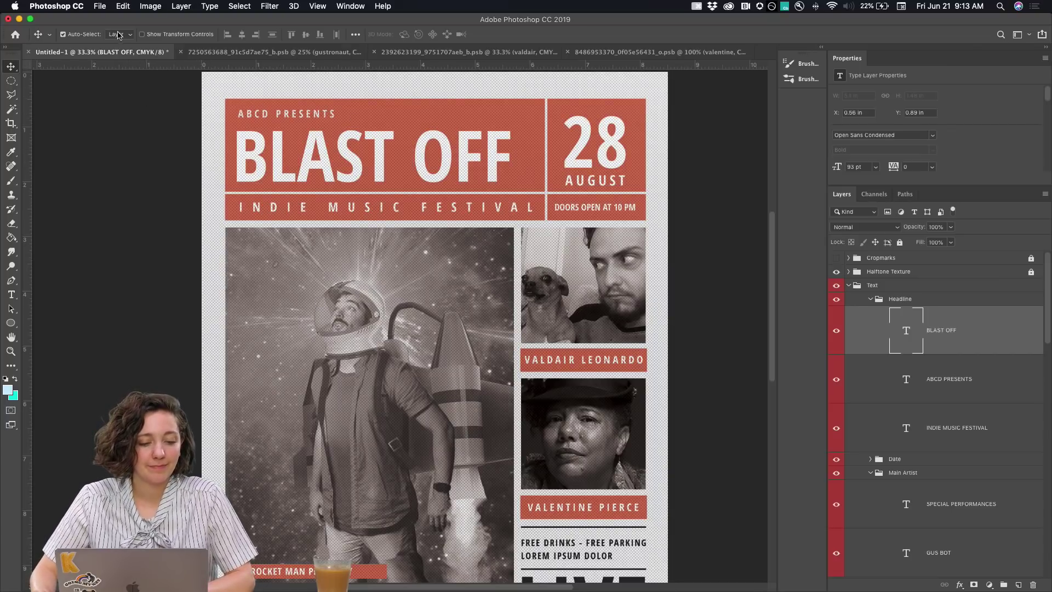
Change the ABCD PRESENTS line to DAILY CREATIVE CHALLENGE PRESENTS
click(243, 116)
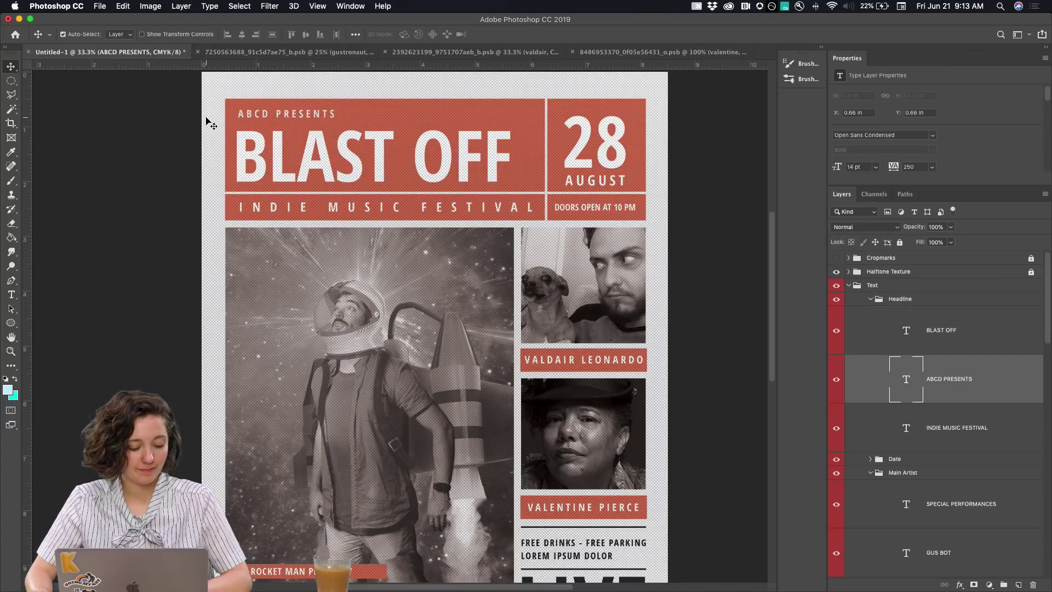
key(t)
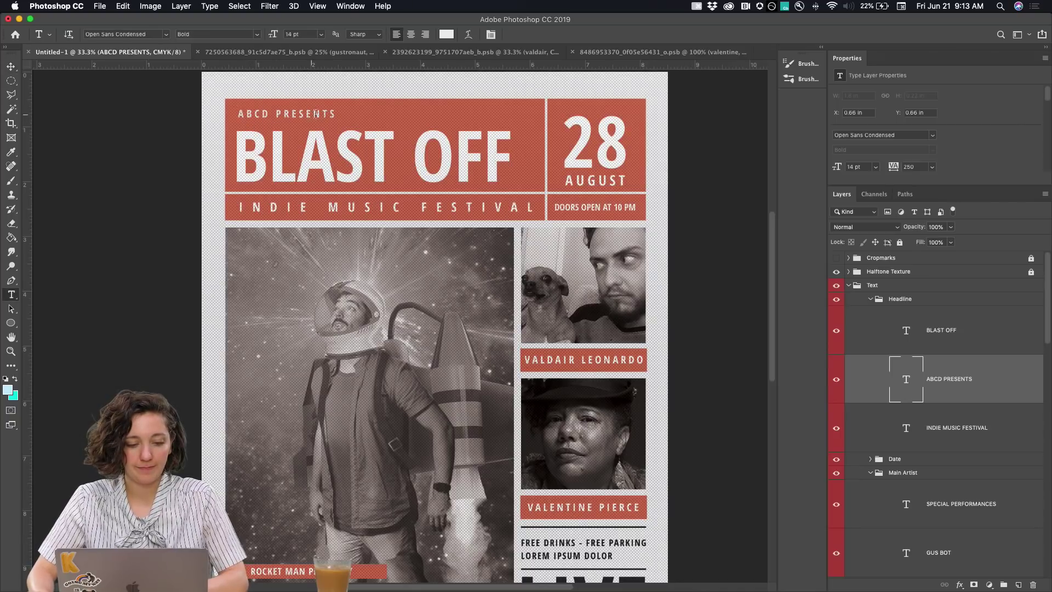
click(237, 115)
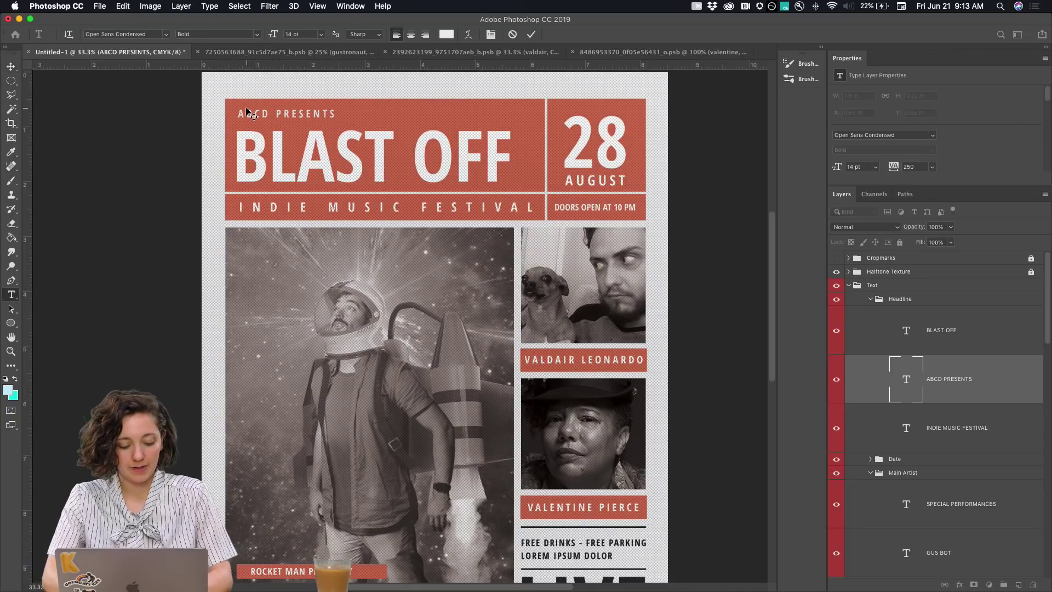
key(super+a)
text(D)
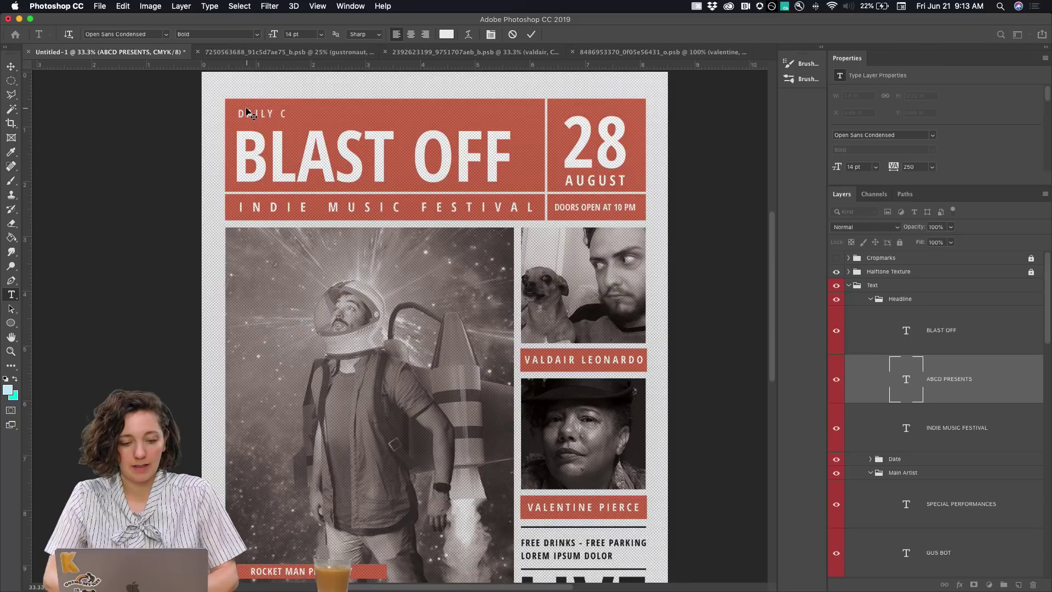
text(AILY CREATIVE CHALLENGE PRESENTS)
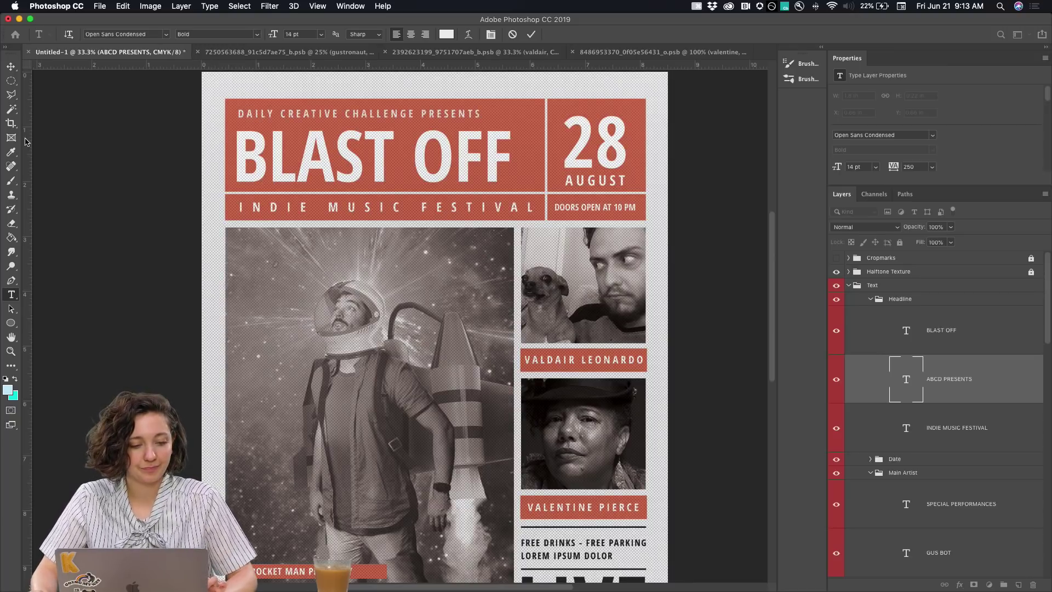
text(H)
click(11, 66)
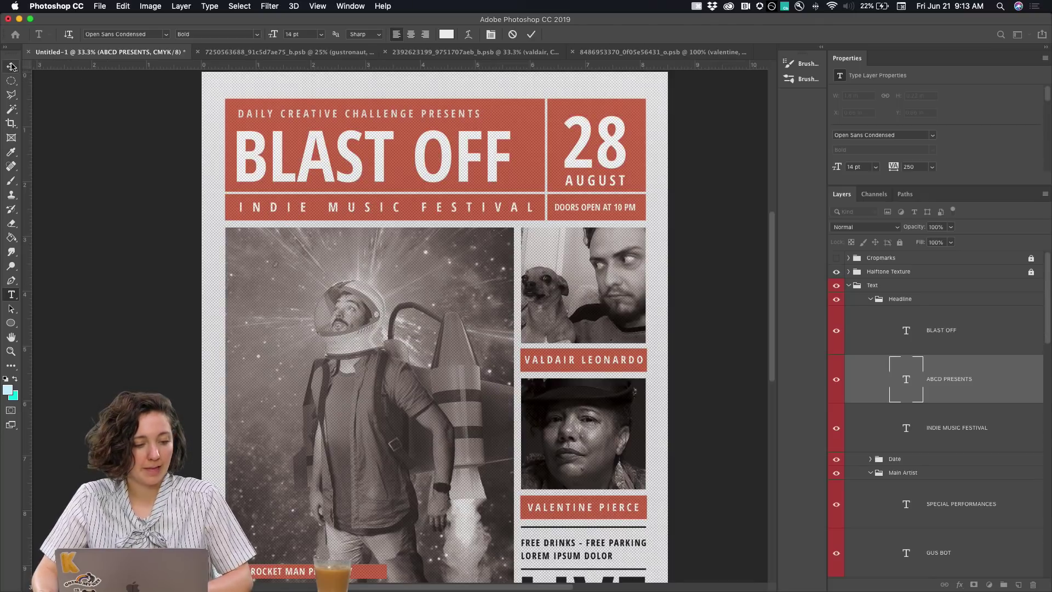
click(375, 217)
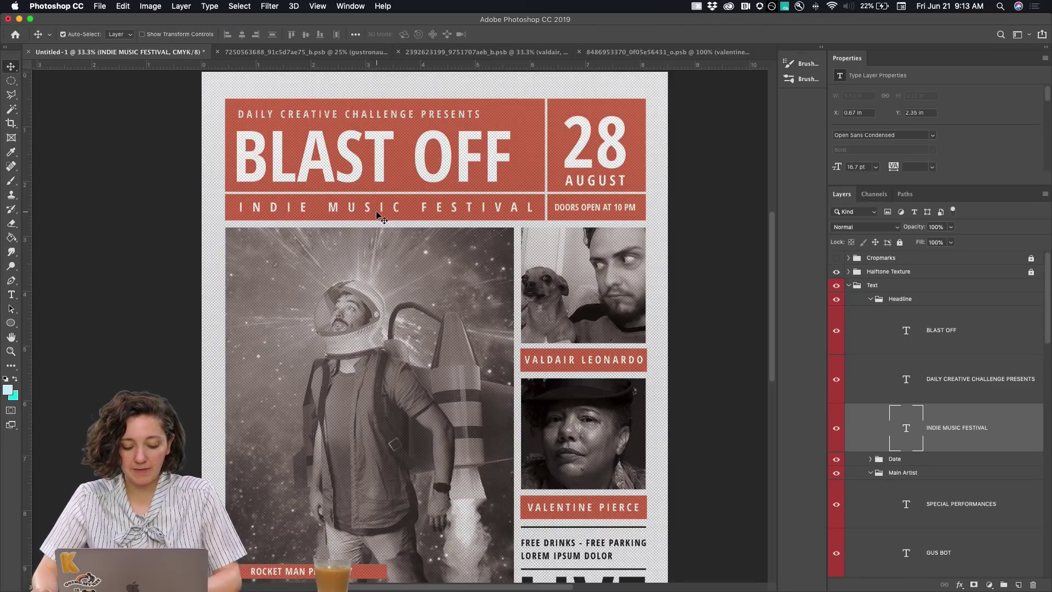
Retype INDIE MUSIC FESTIVAL as PHOTOSHOP SPECTACLE and tighten its tracking to 440
key(t)
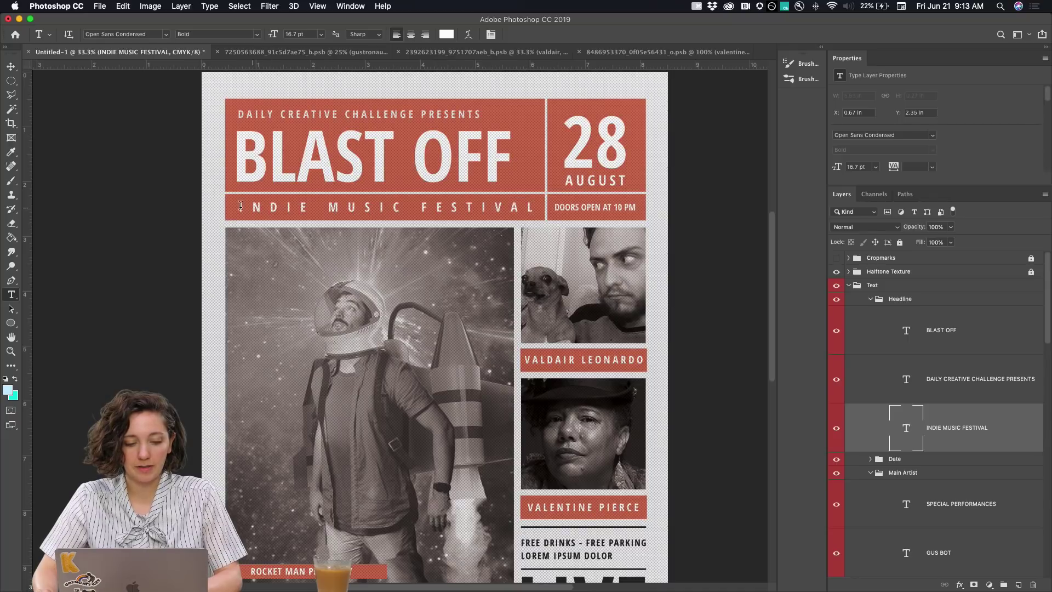
click(240, 206)
key(super+a)
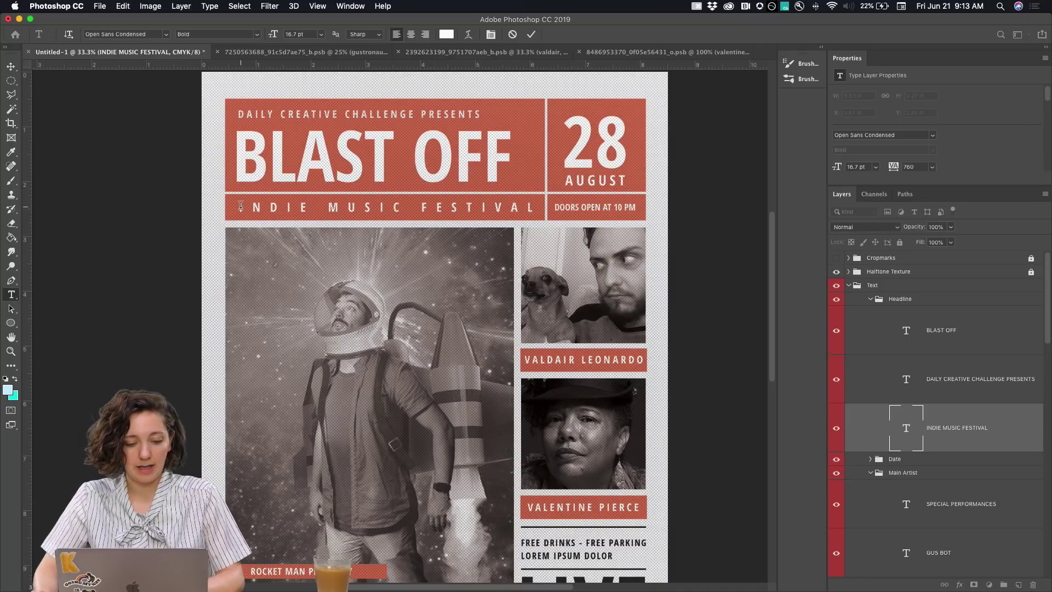
key(BackSpace)
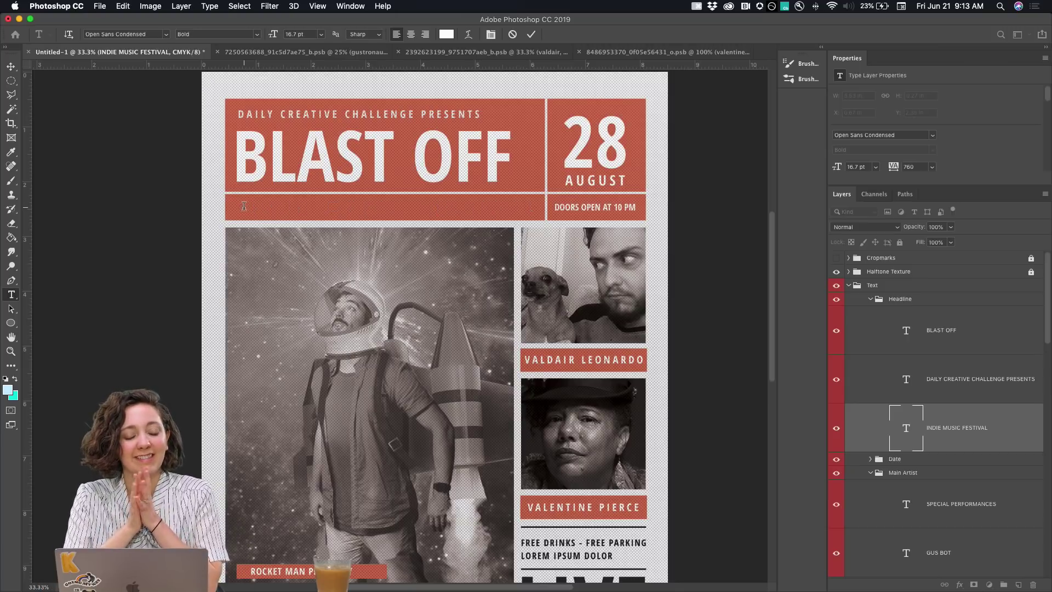
text(A PHOTOSHOP SPECTACLE)
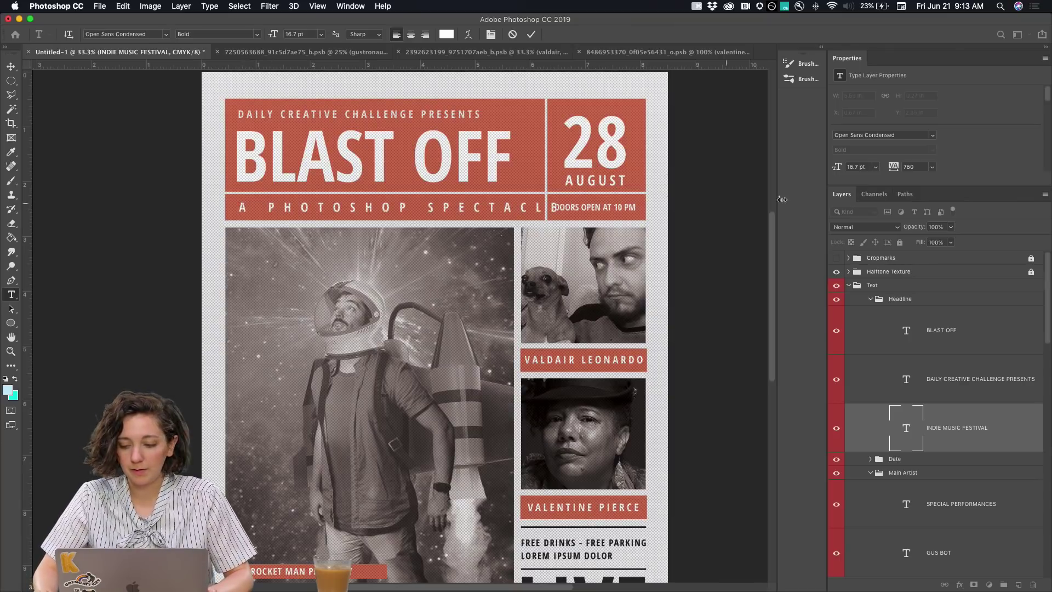
mouse_move(894, 167)
mouse_down()
mouse_move(879, 168)
mouse_move(897, 167)
mouse_up()
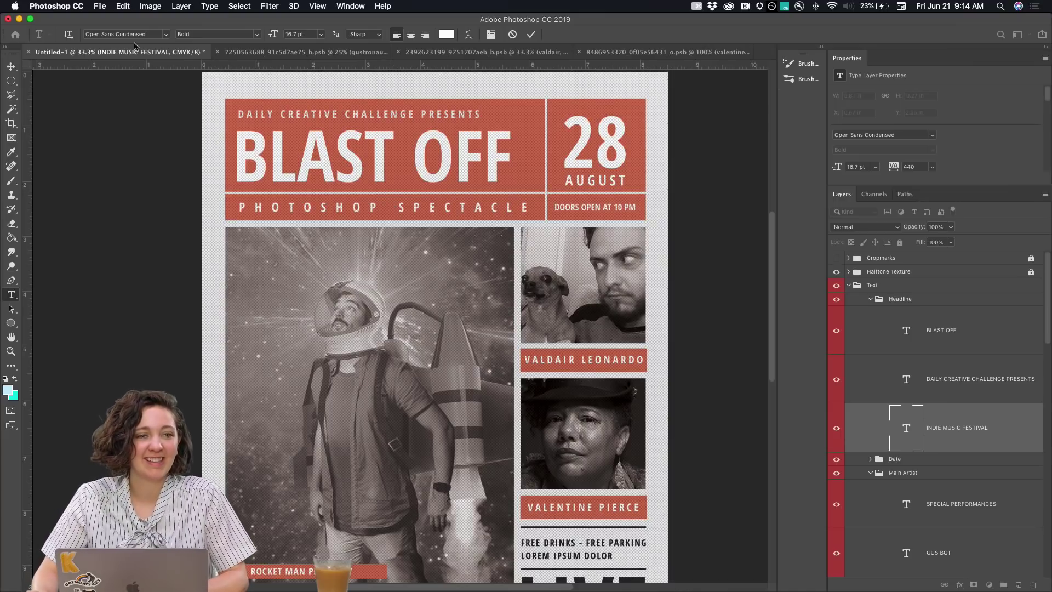
Commit the subtitle and change the date number from 28 to 21
click(585, 146)
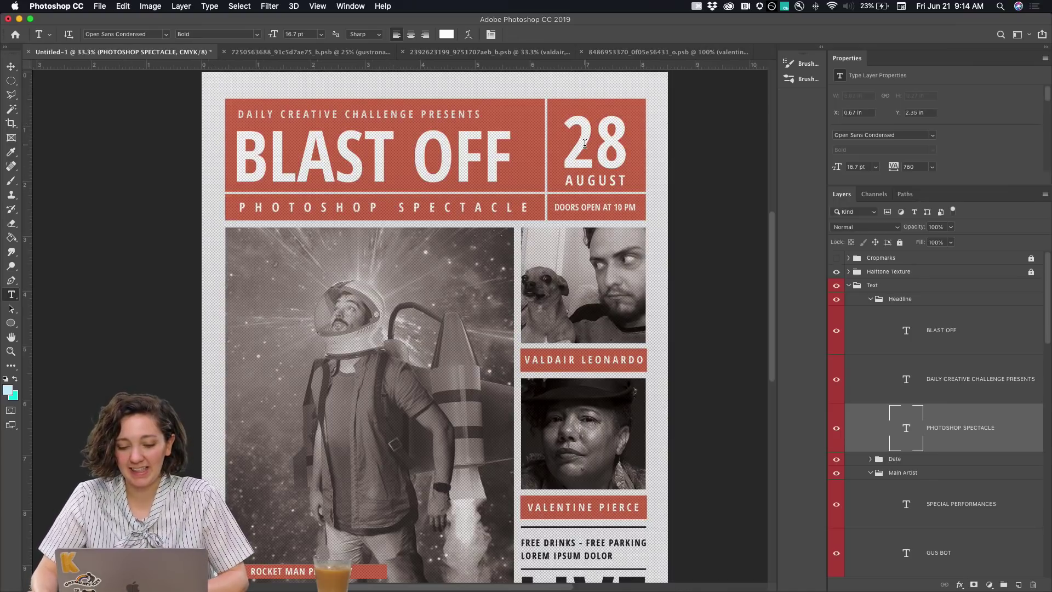
click(626, 159)
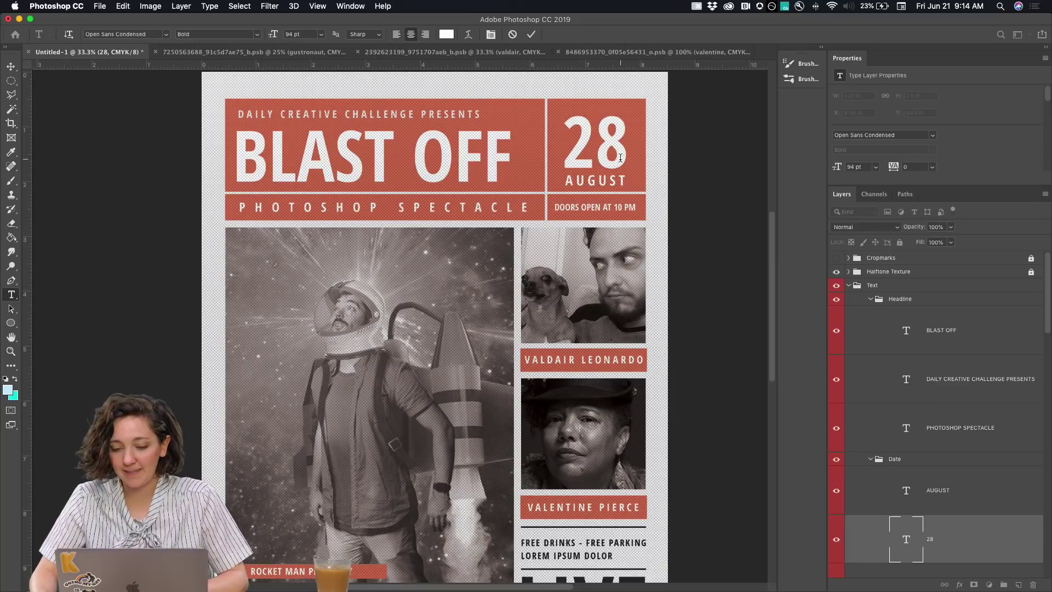
key(BackSpace)
text(1)
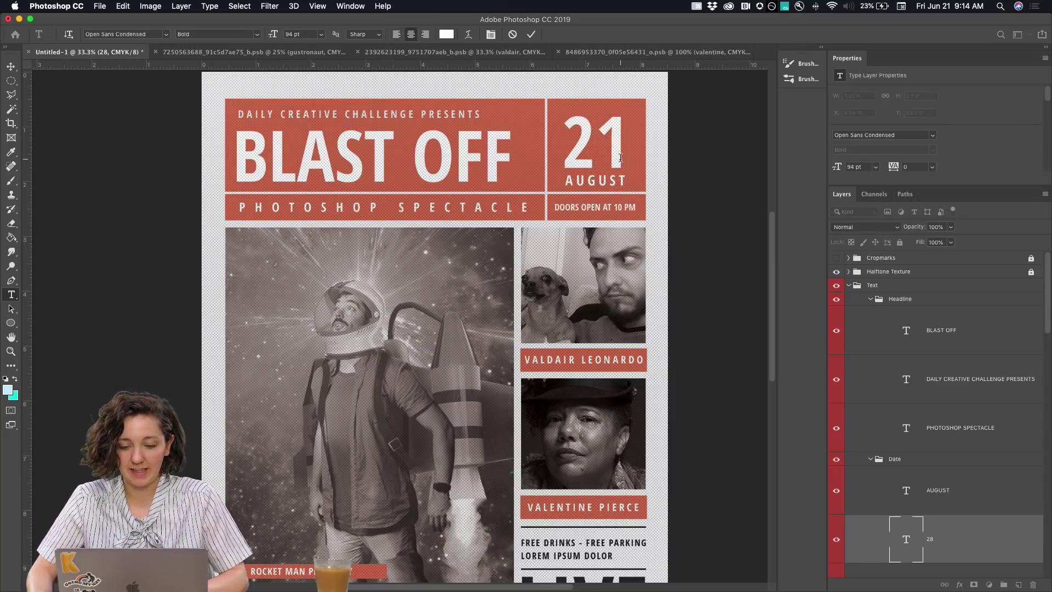
key(BackSpace)
key(BackSpace)
text(JU)
key(BackSpace)
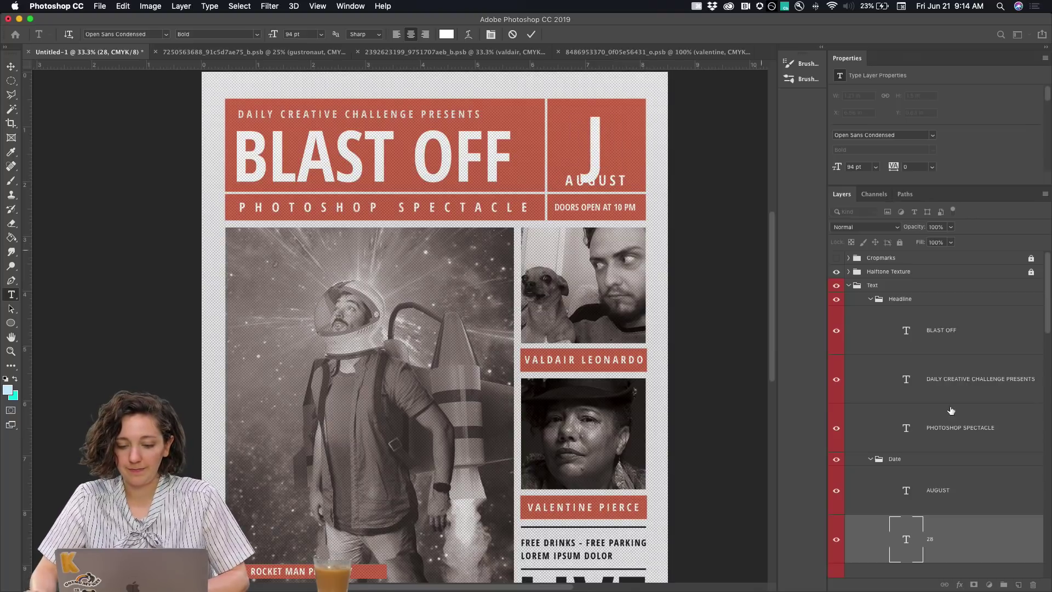
key(Escape)
click(1000, 449)
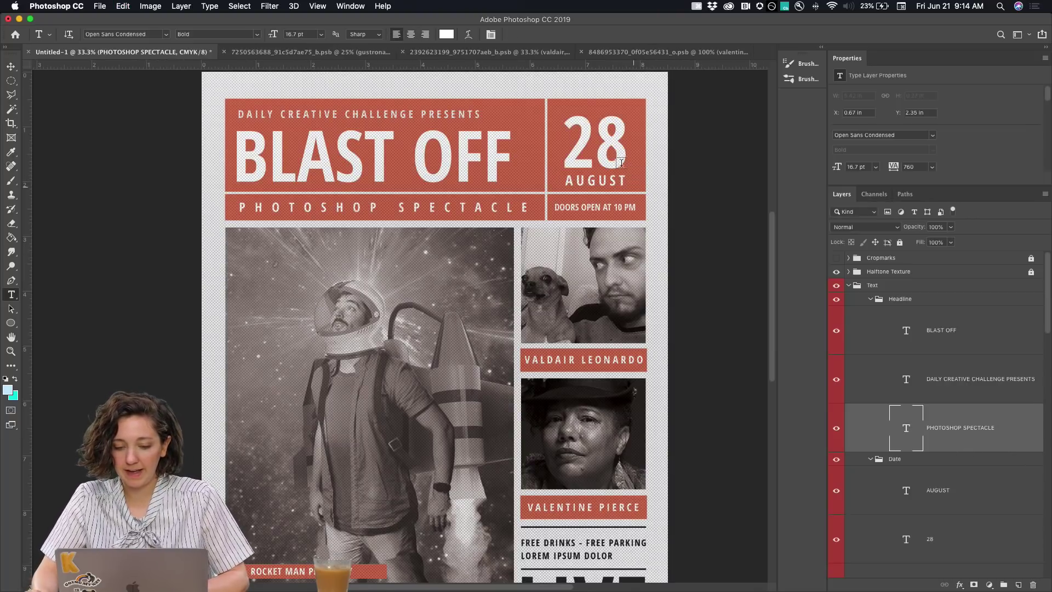
click(625, 154)
key(BackSpace)
text(1)
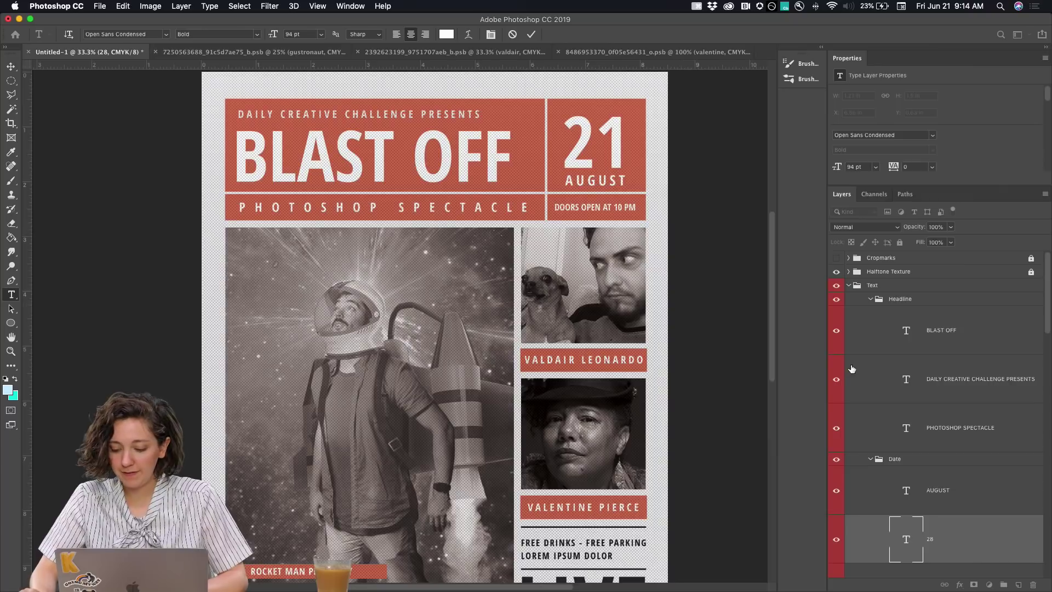
click(939, 490)
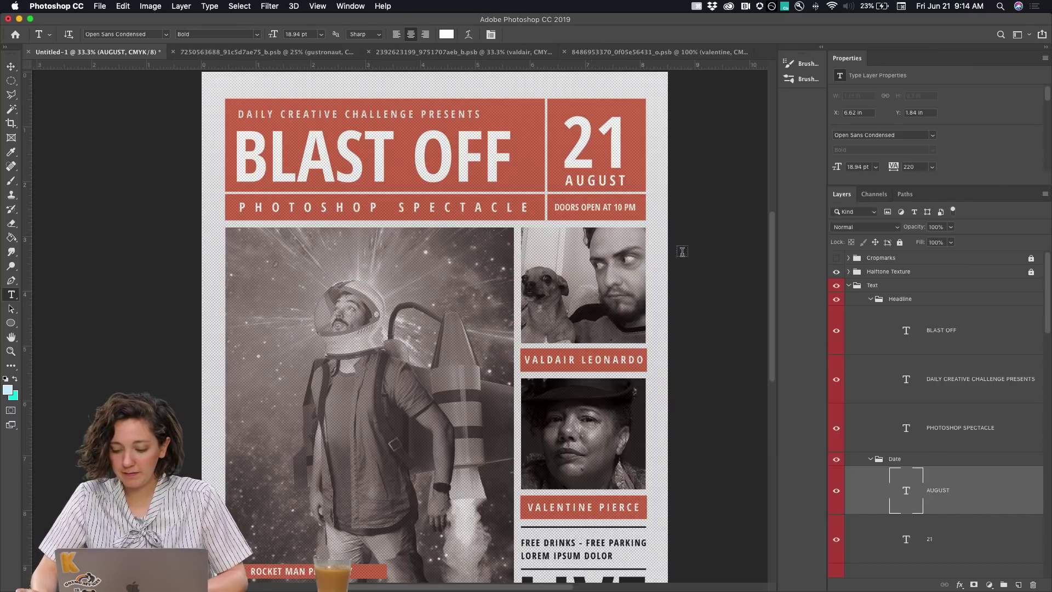
Change the month from AUGUST to JUNE
click(625, 180)
key(super+a)
text(JUNE)
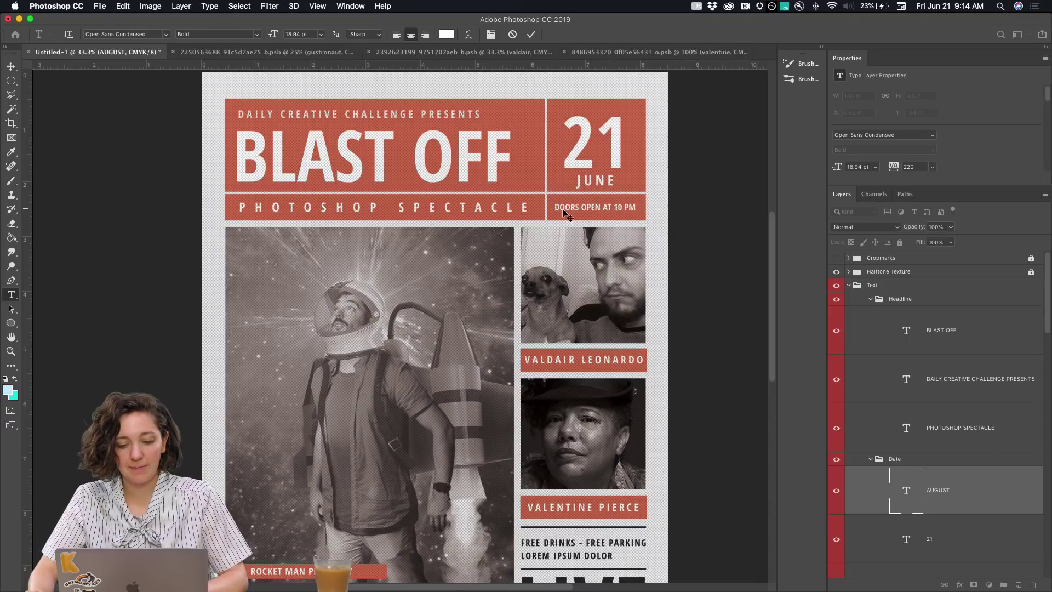
click(936, 413)
click(11, 66)
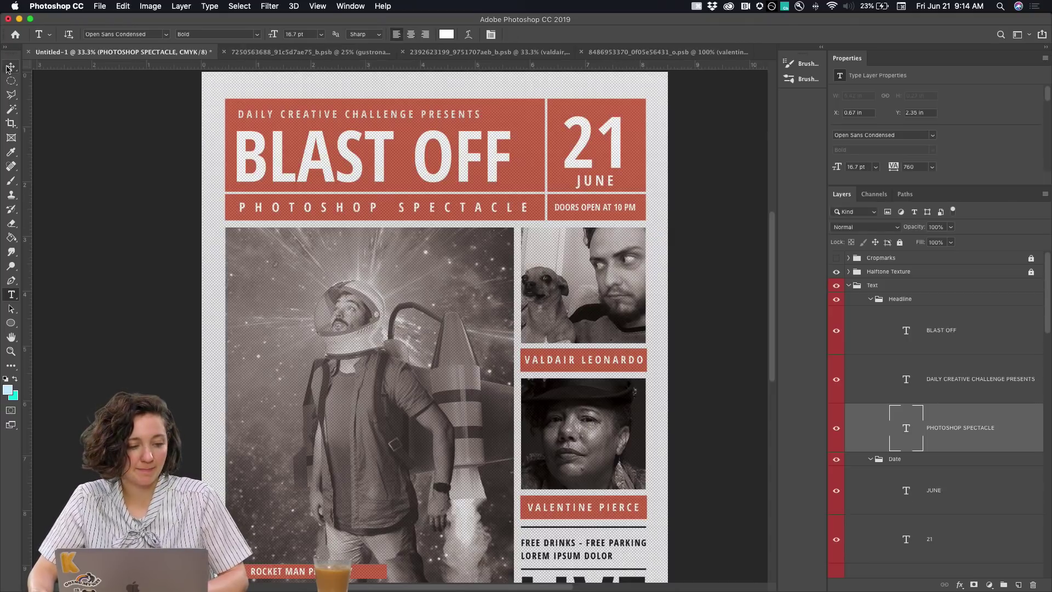
Change the doors line to DOORS OPEN AT 7 PM
key(t)
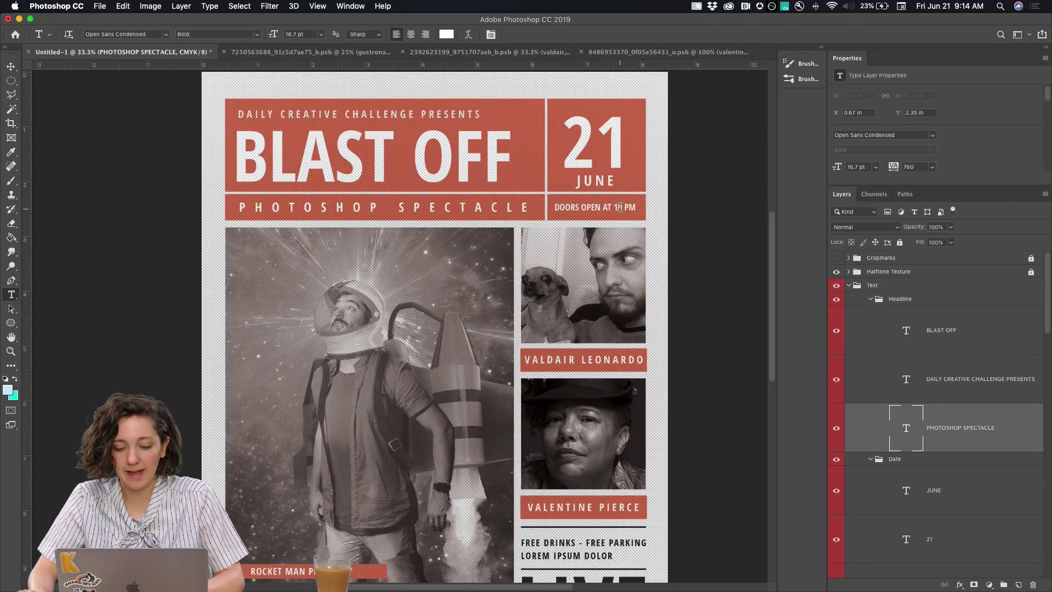
click(620, 207)
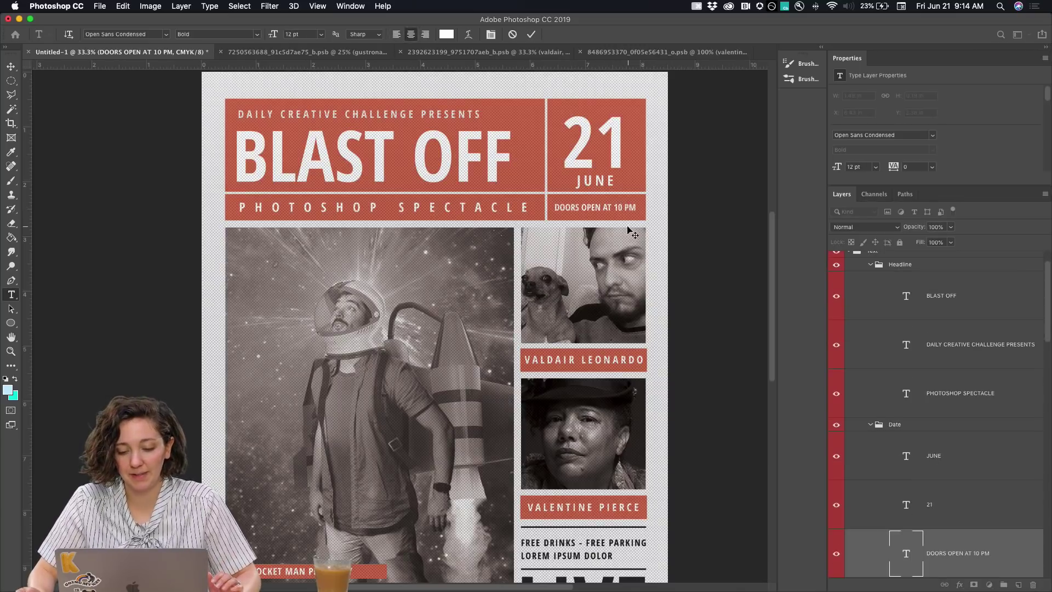
key(BackSpace)
key(BackSpace)
text(7)
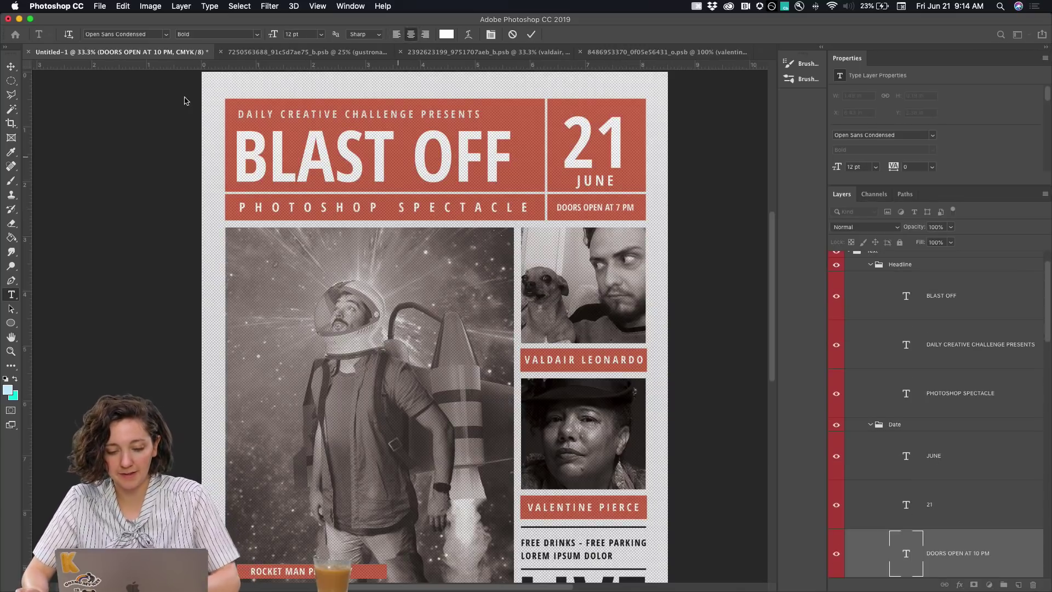
click(10, 66)
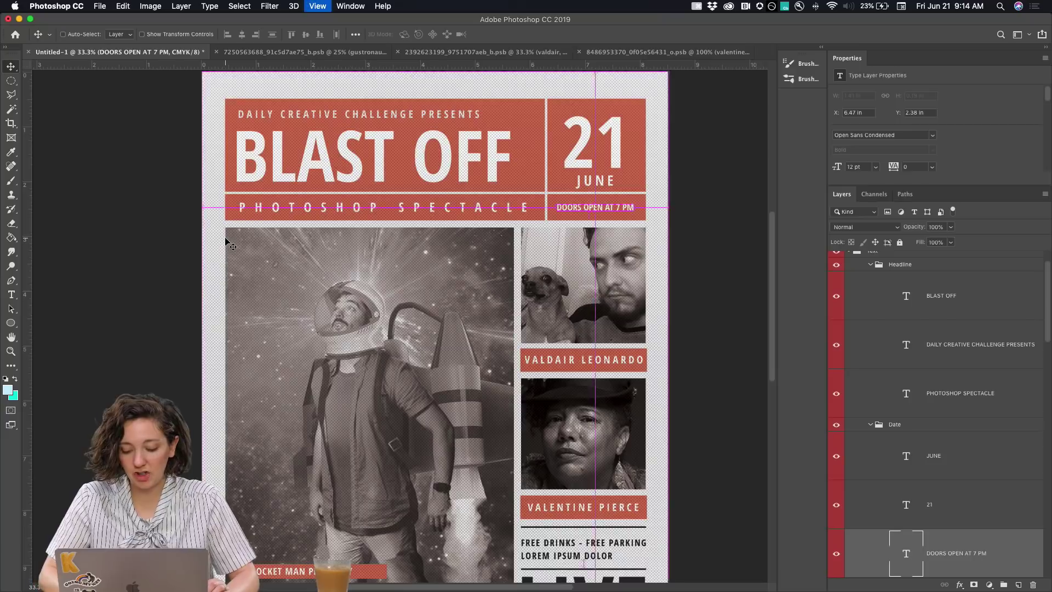
key(super+minus)
Place the portrait photo into the astronaut smart object, enlarge it to fill the frame, and save
scroll(901, 433, down, 5)
scroll(900, 433, up, 1)
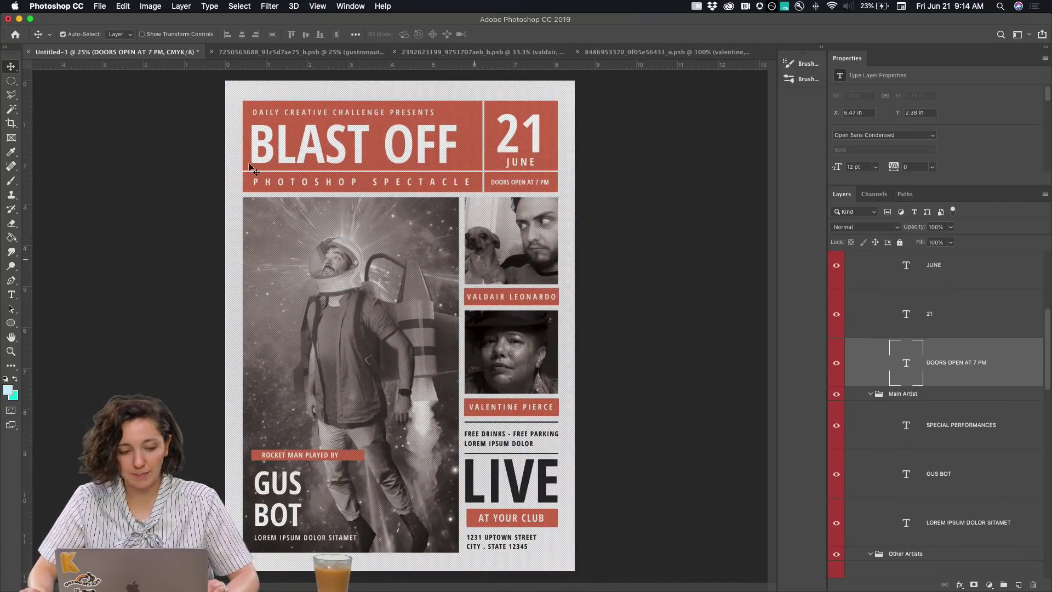
click(318, 252)
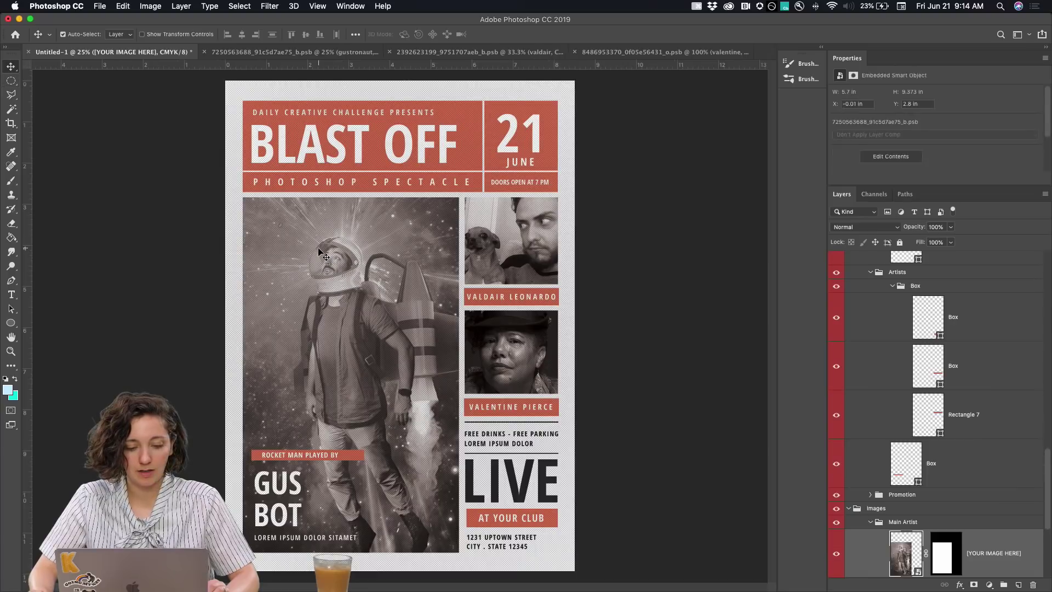
double_click(907, 561)
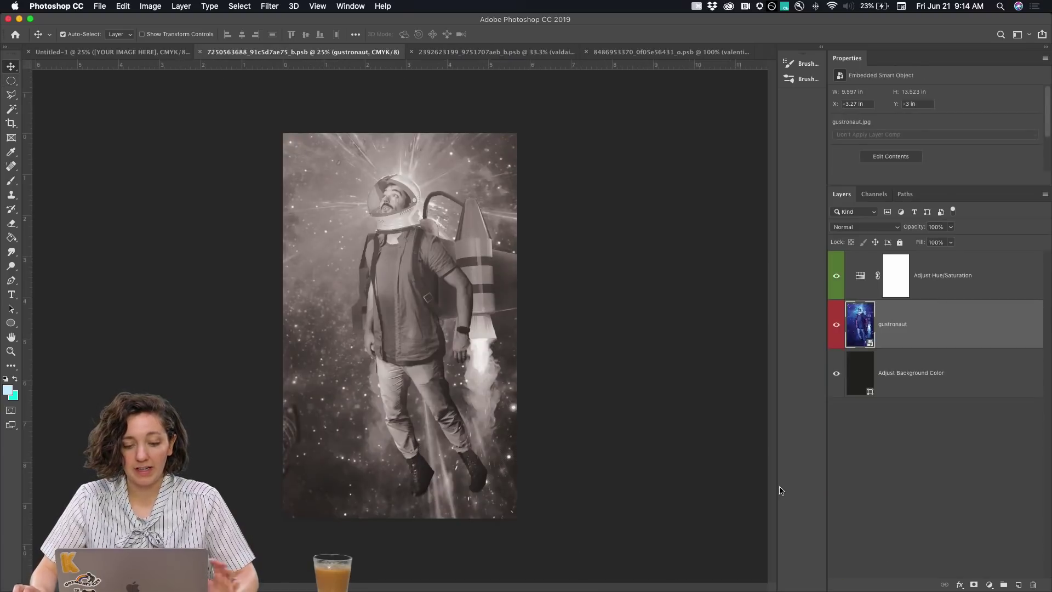
click(99, 6)
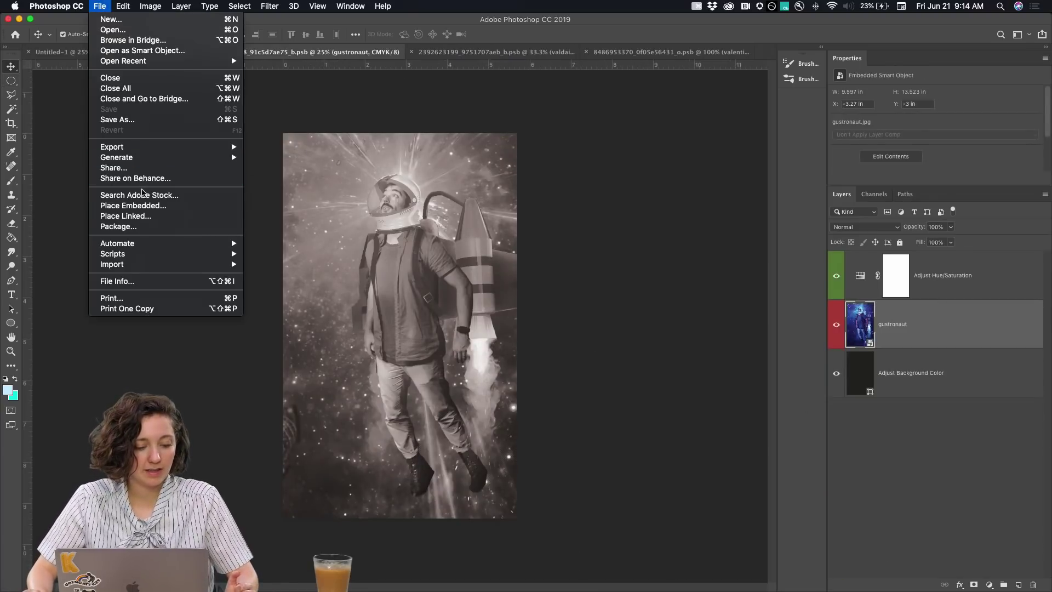
click(144, 207)
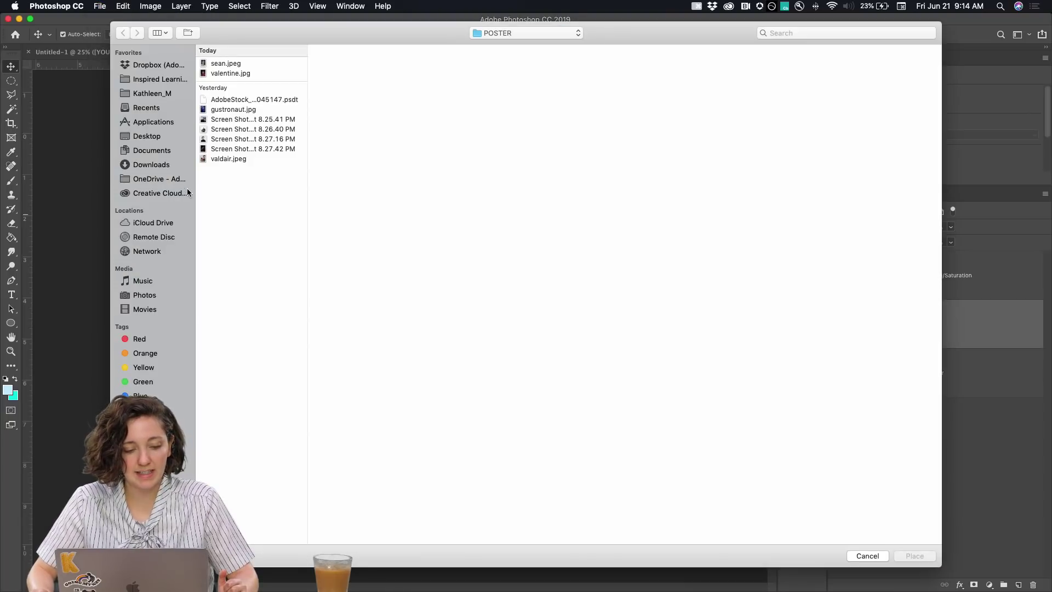
click(225, 64)
double_click(225, 64)
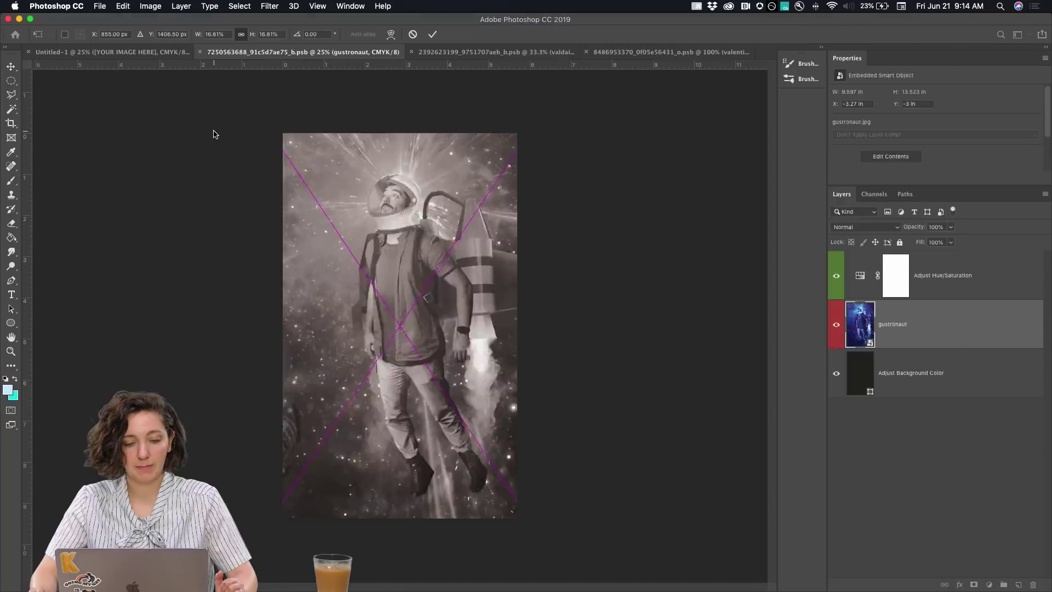
drag(515, 502, 539, 531)
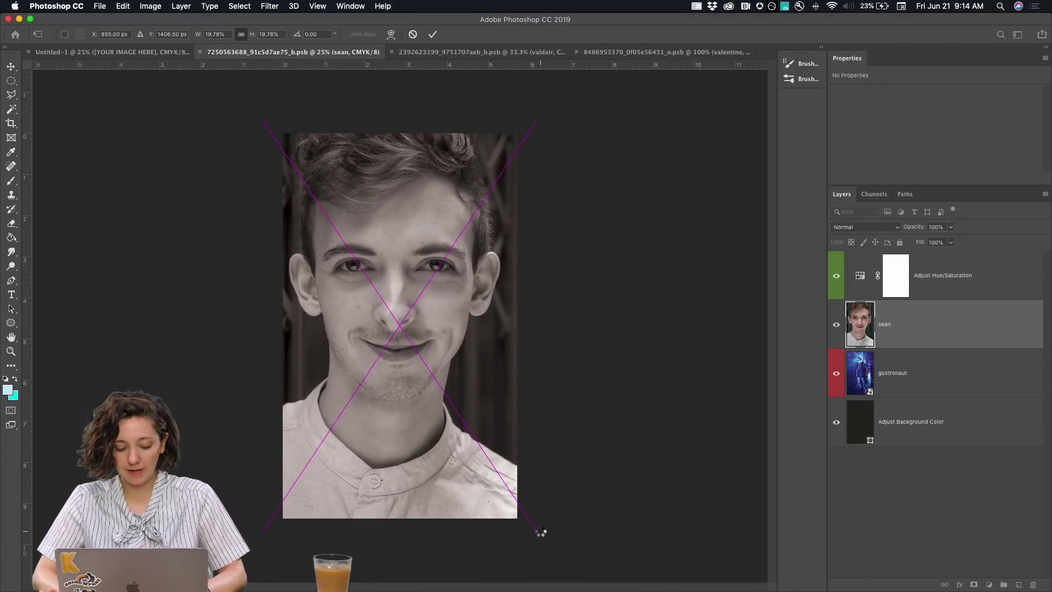
key(Return)
key(super+s)
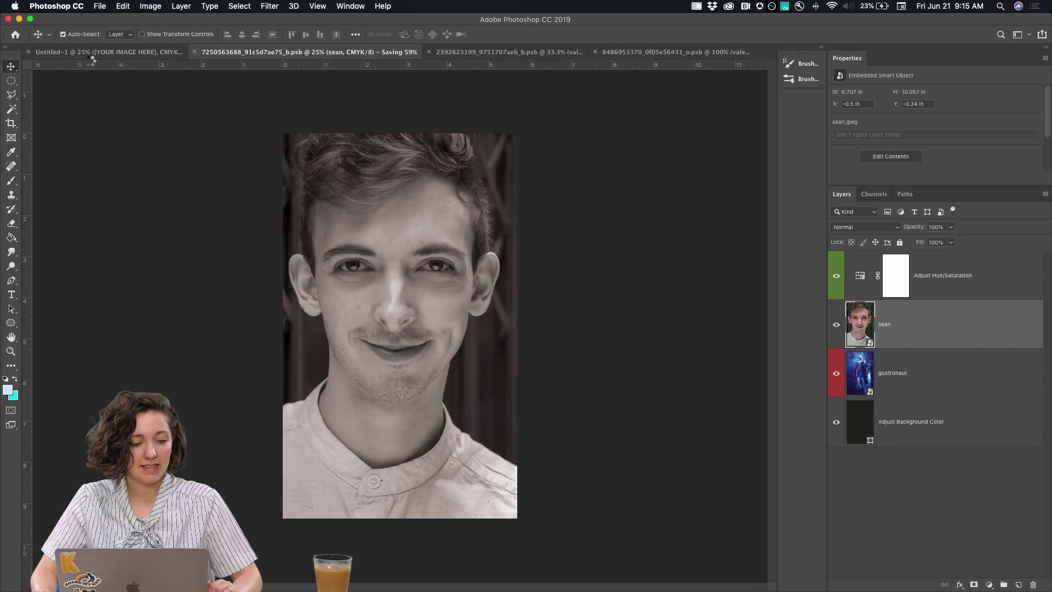
Reopen the main artist image, hide the portrait layer, save, and return to the poster
click(86, 53)
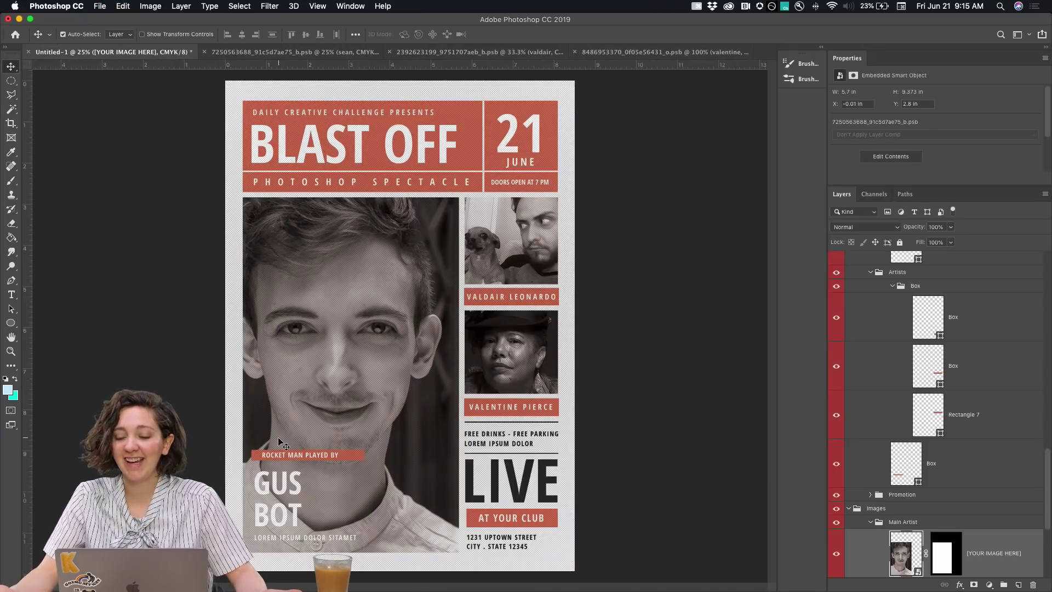
scroll(926, 431, down, 5)
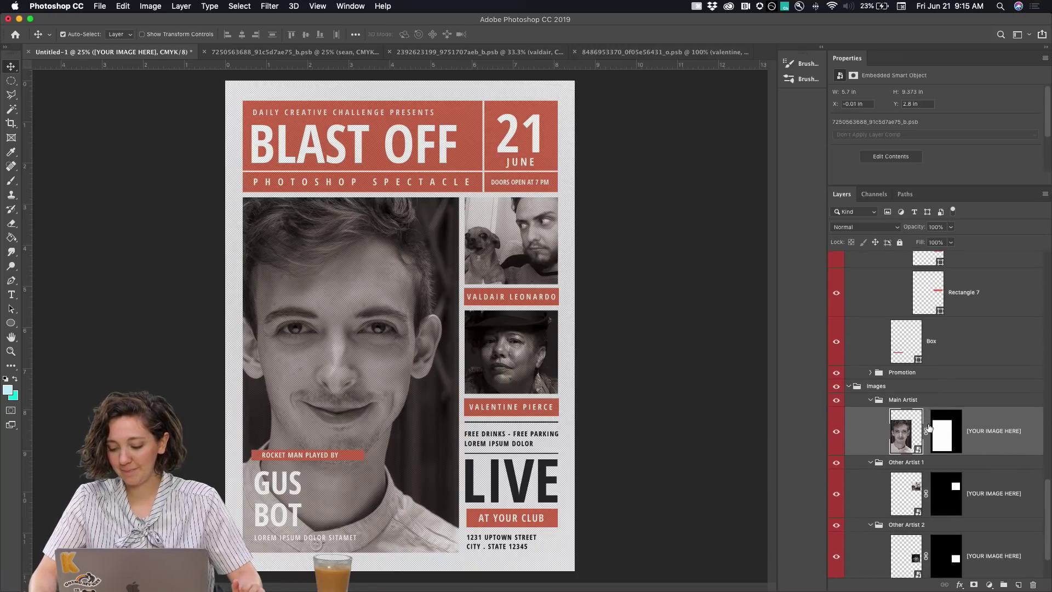
double_click(910, 440)
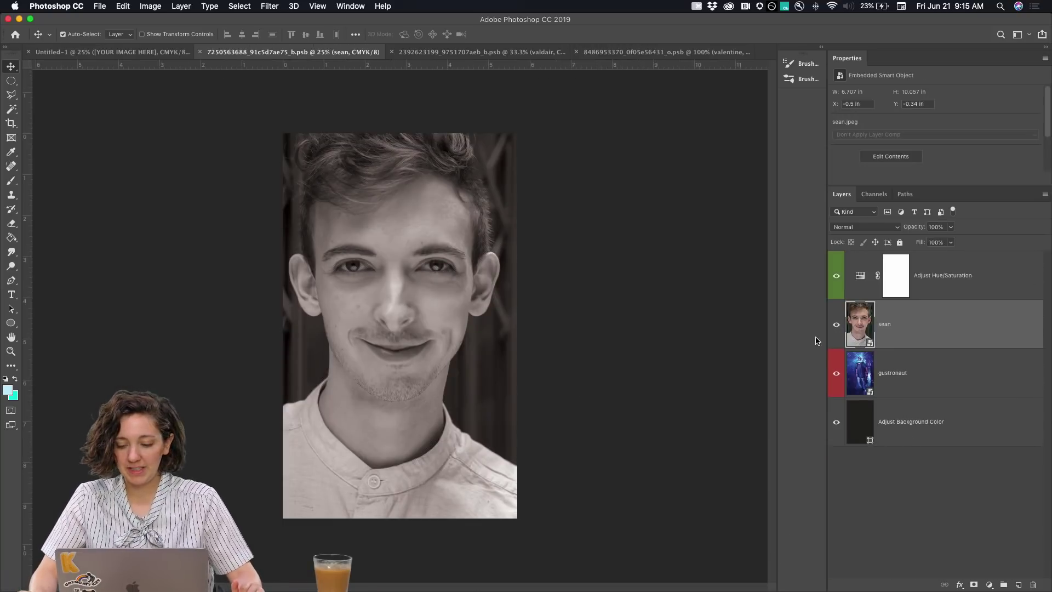
click(837, 326)
key(super+s)
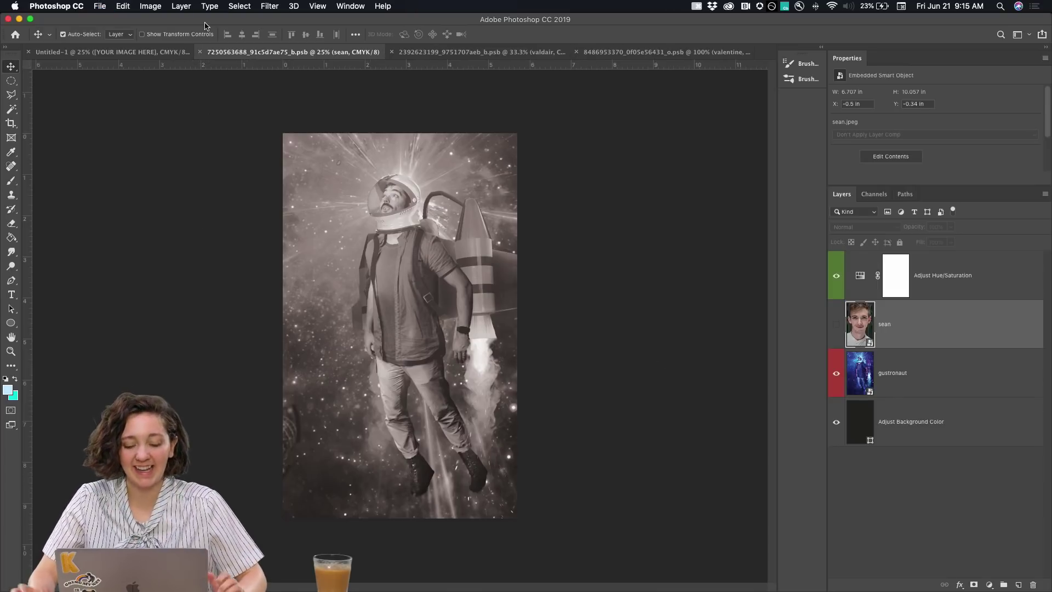
click(153, 51)
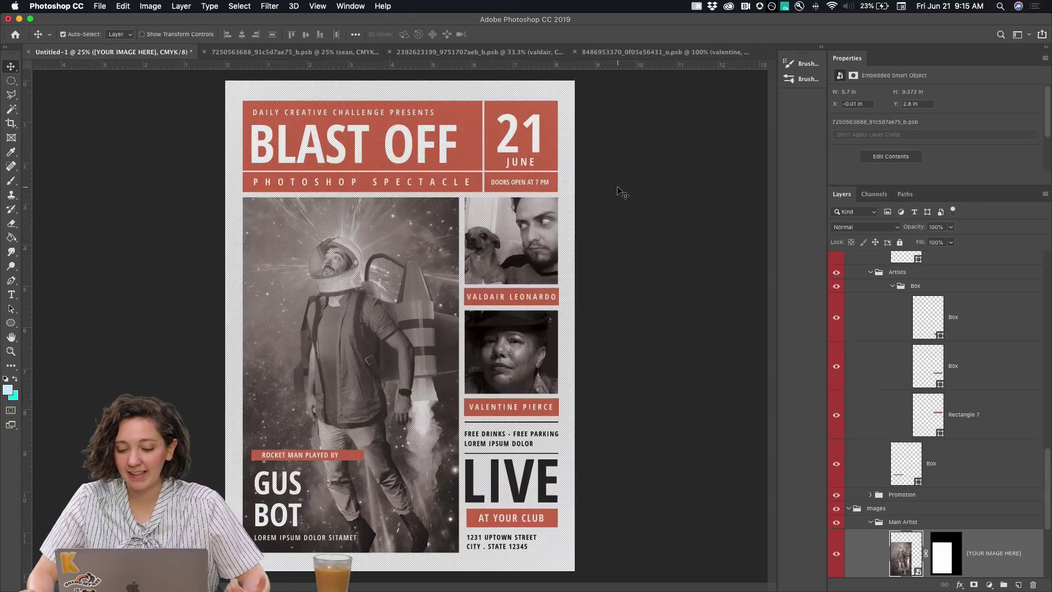
key(super+minus)
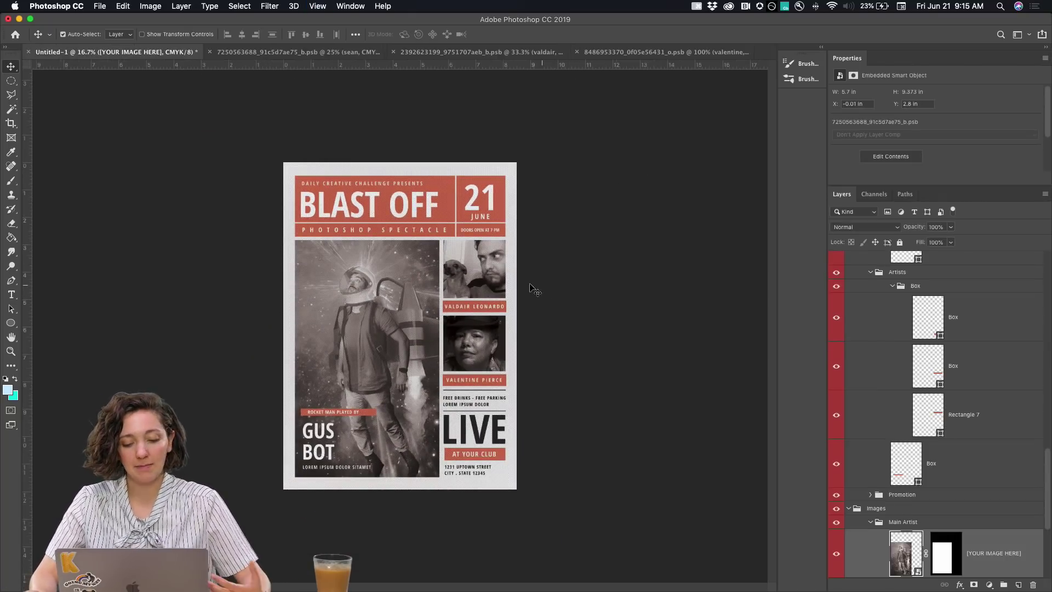
Change the red headline box's fill to blue
scroll(885, 351, up, 5)
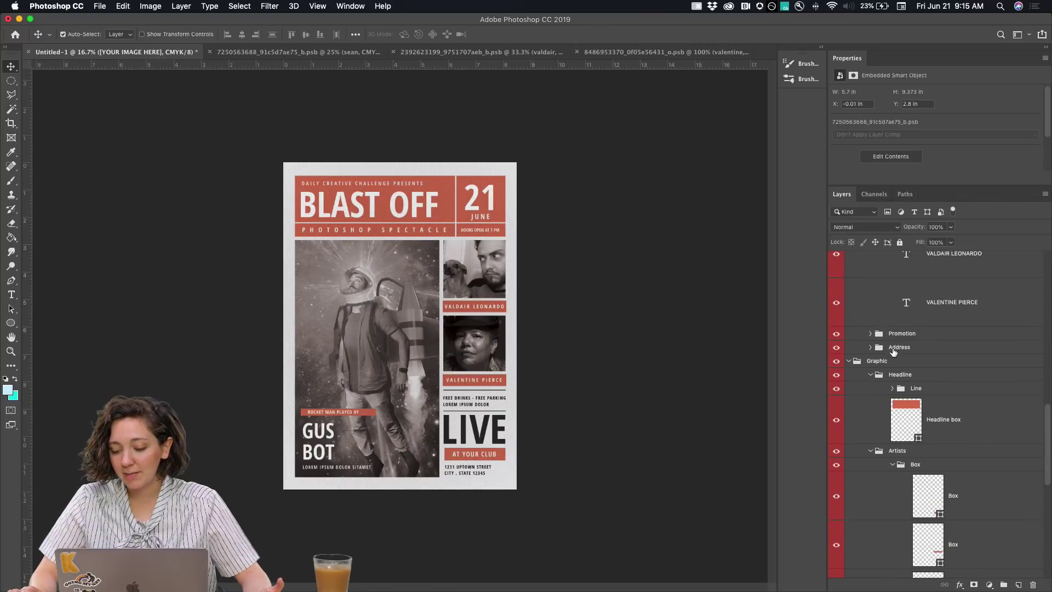
click(904, 416)
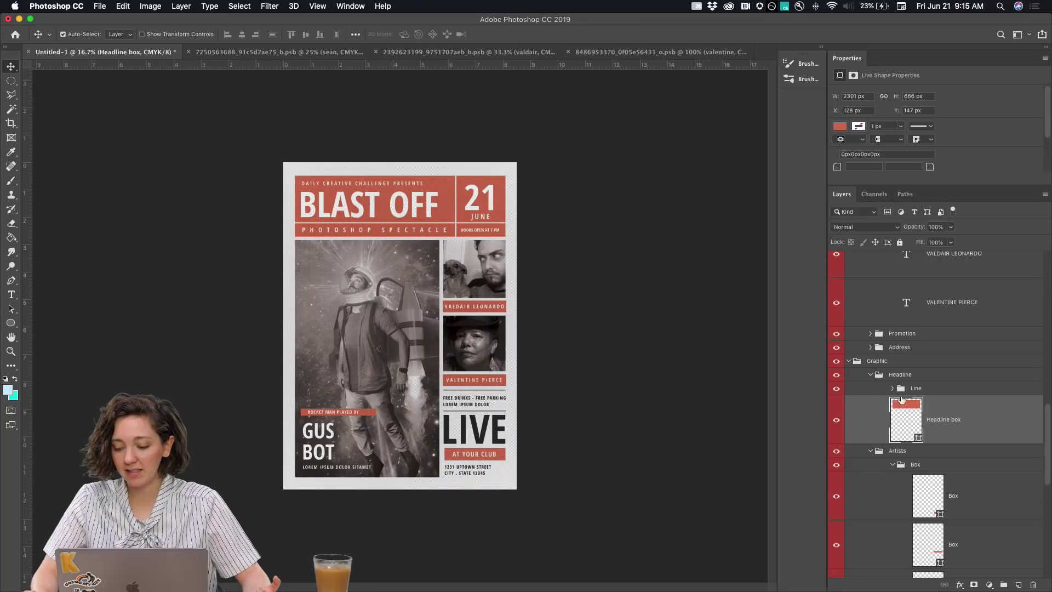
click(837, 423)
click(837, 423)
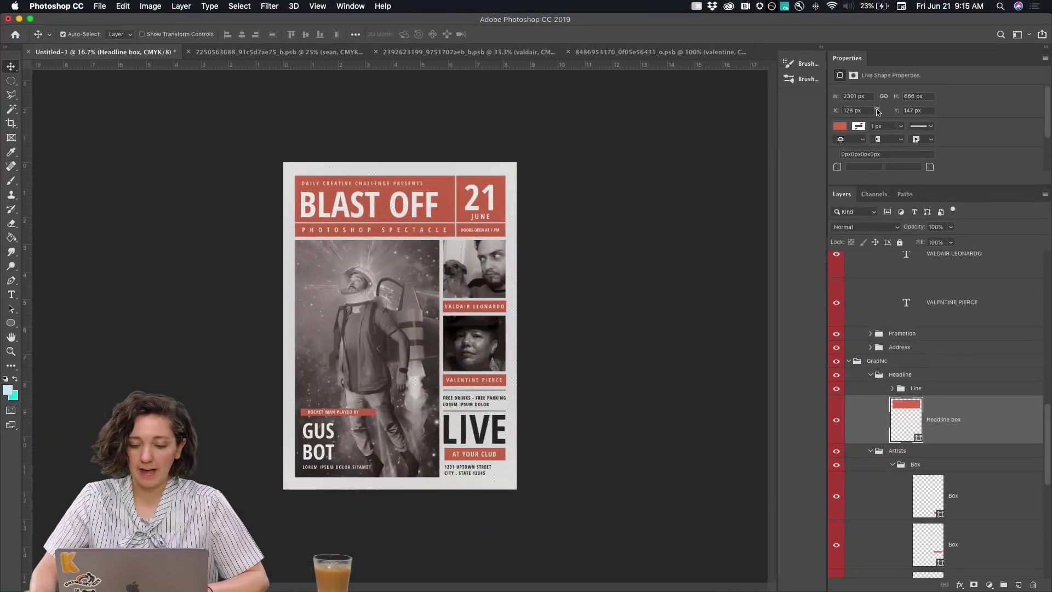
click(323, 261)
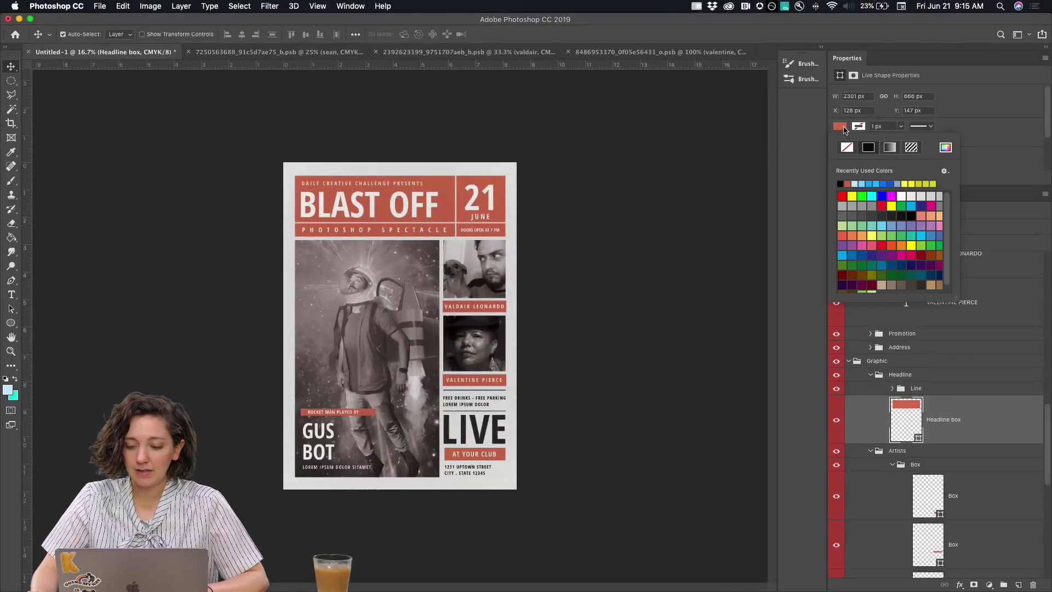
click(871, 185)
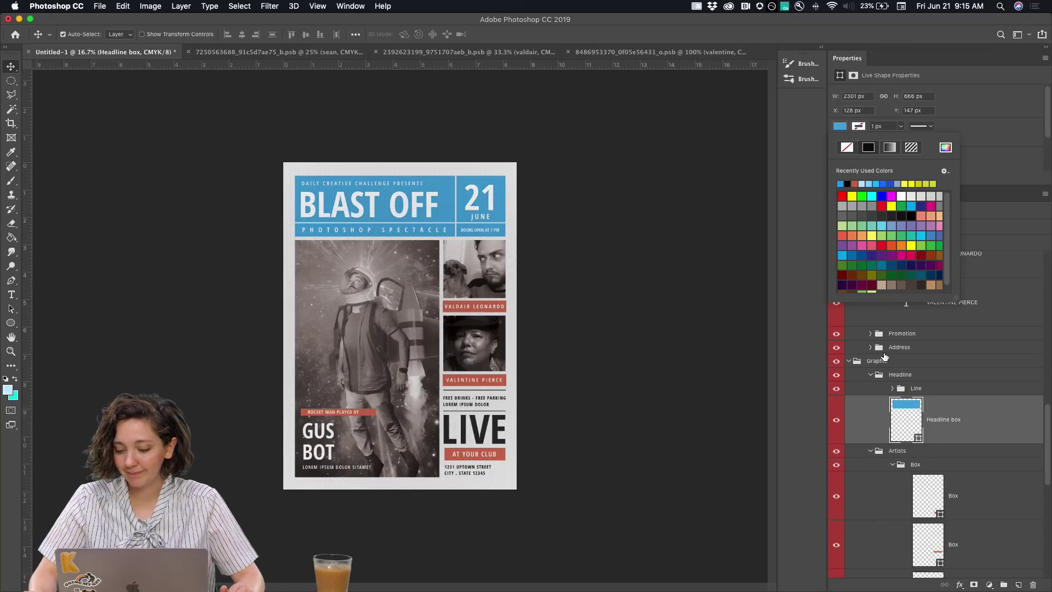
Make both artist name boxes blue
click(487, 310)
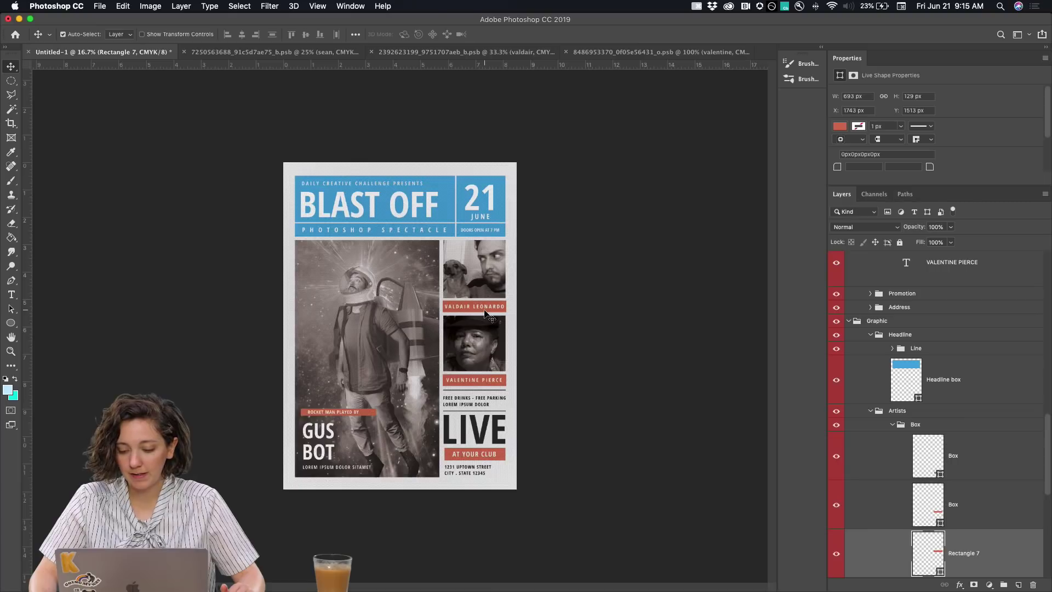
click(840, 126)
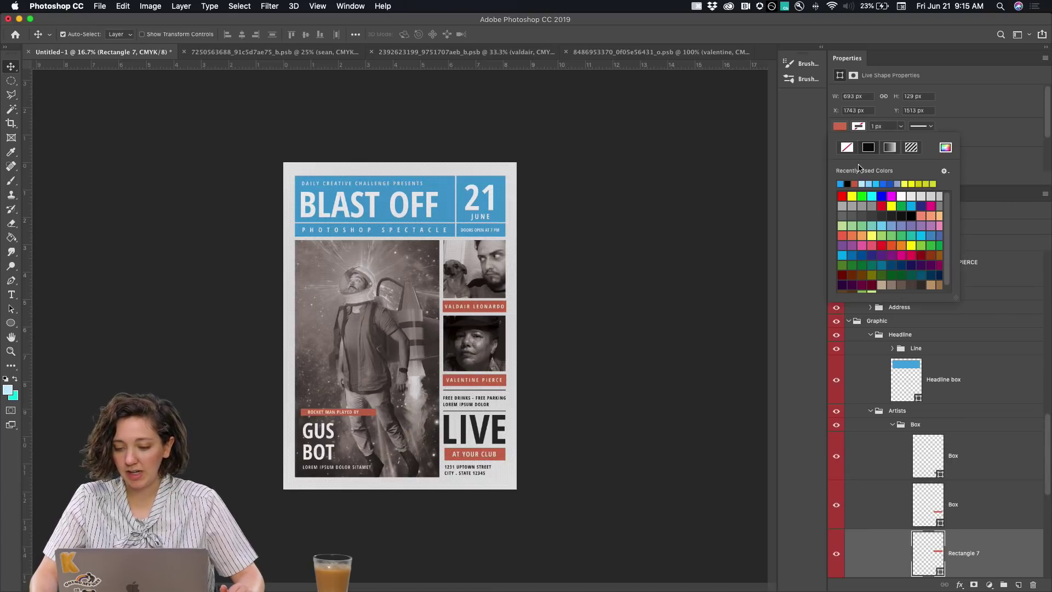
click(841, 183)
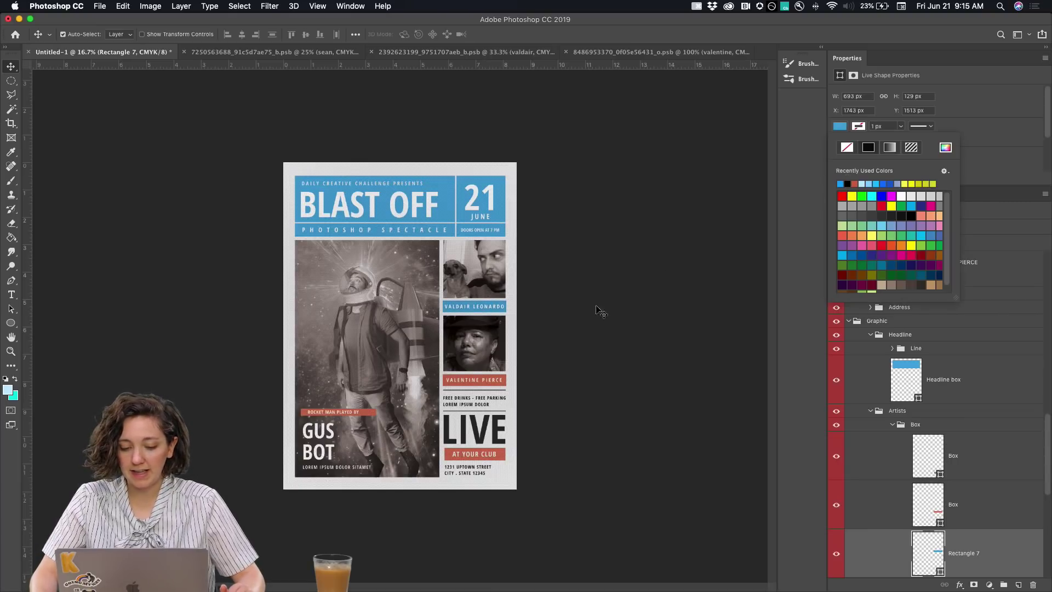
click(475, 387)
click(839, 127)
click(840, 184)
Make the ROCKET MAN and AT YOUR CLUB boxes blue, then select the Change Background Color layer
click(372, 413)
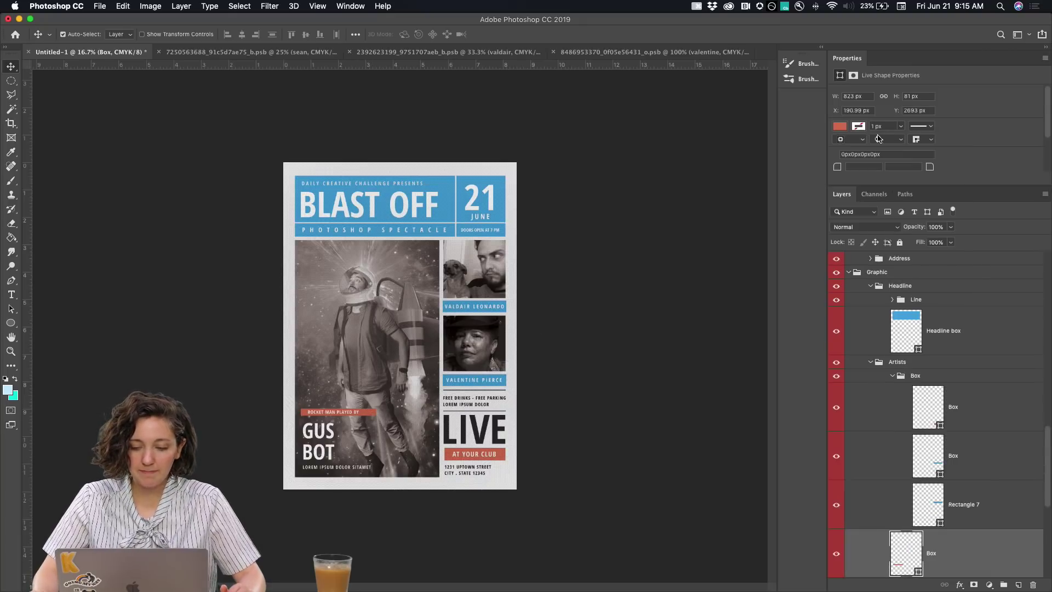
click(840, 127)
click(840, 183)
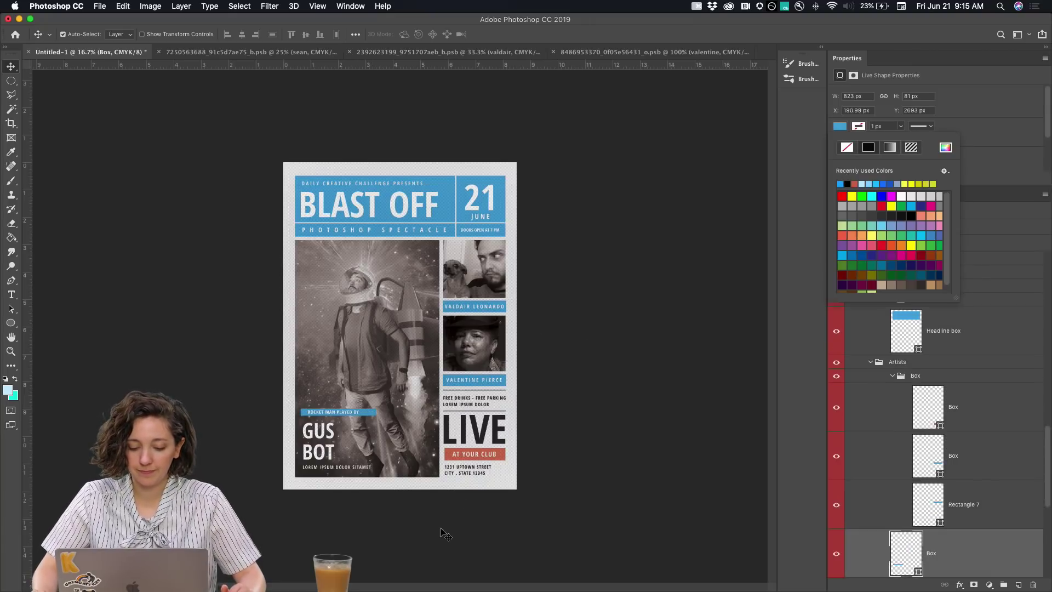
click(501, 457)
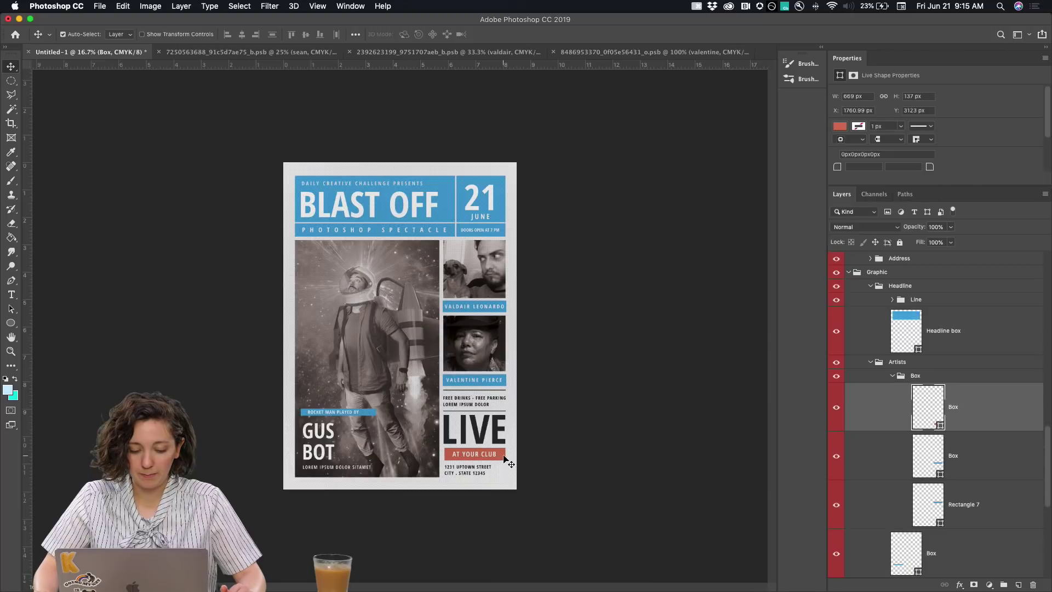
click(840, 127)
click(840, 184)
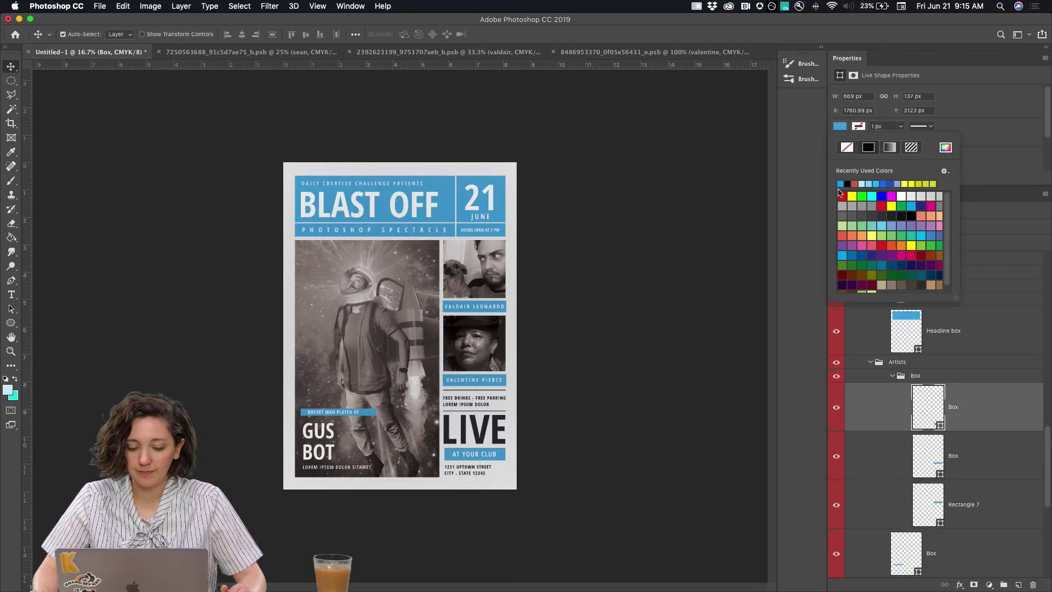
click(1005, 210)
scroll(981, 287, down, 5)
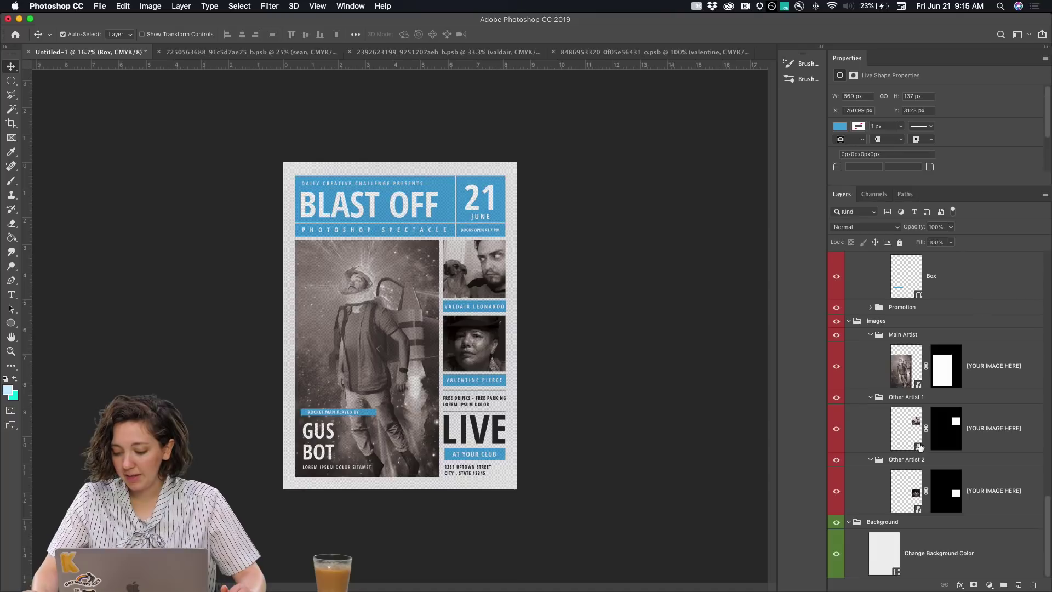
click(883, 557)
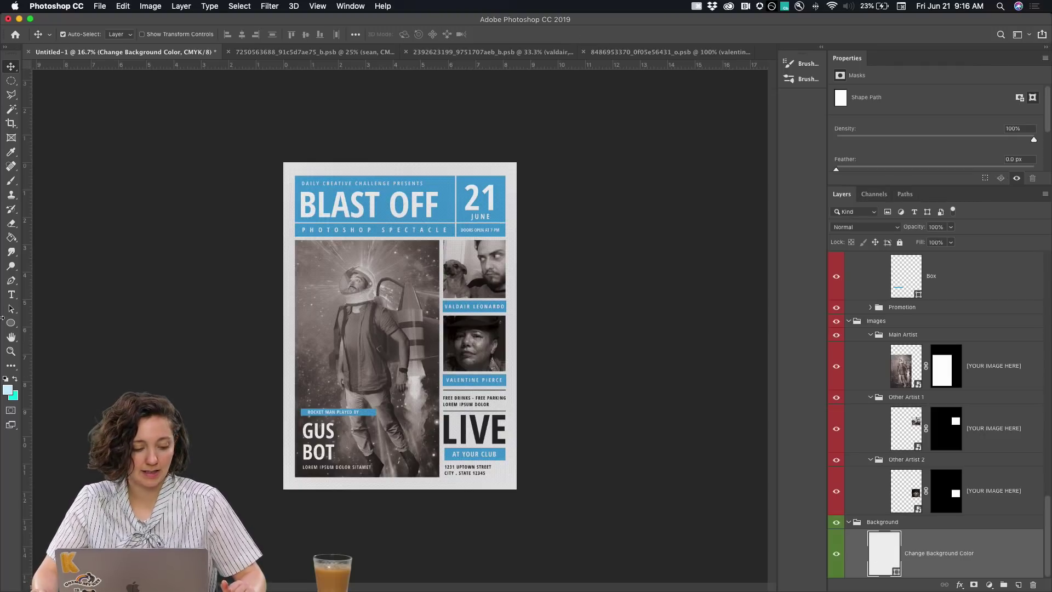
Try magenta, yellow, orange and pale blue background tints, settling on a very pale blue
double_click(897, 559)
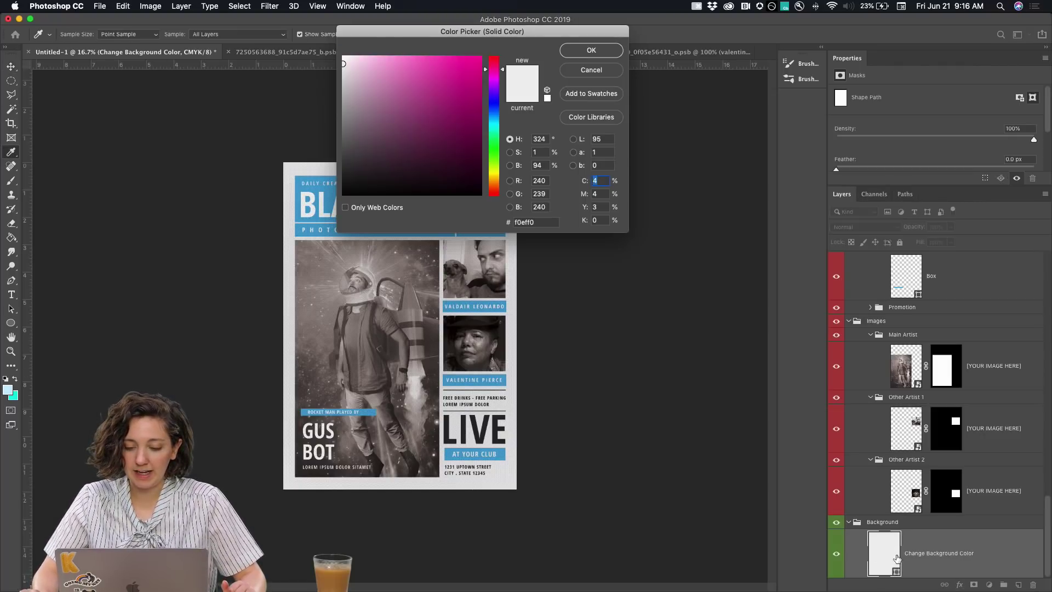
drag(453, 35, 662, 50)
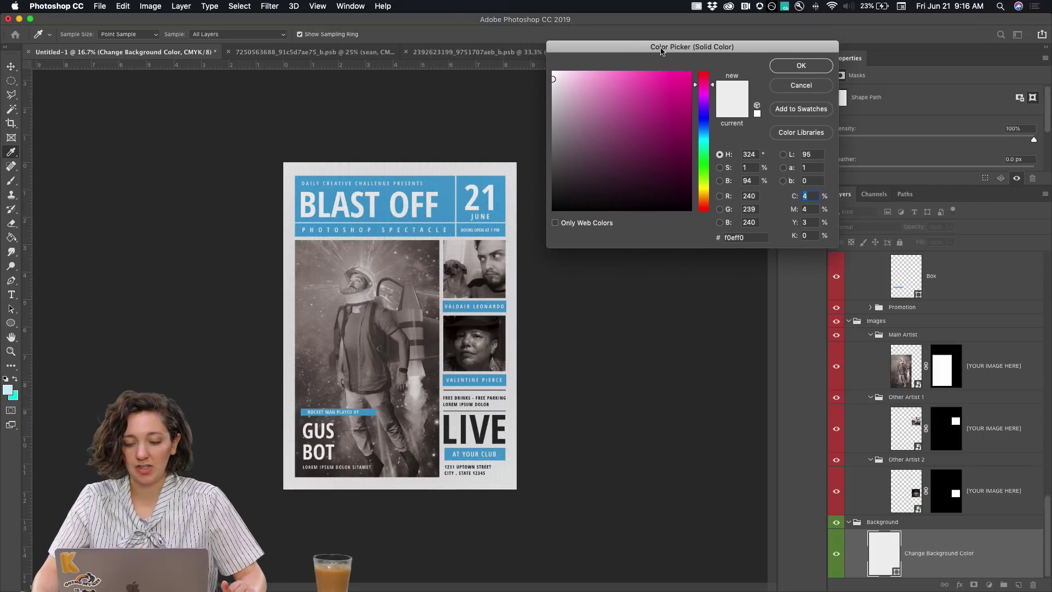
drag(660, 87, 553, 72)
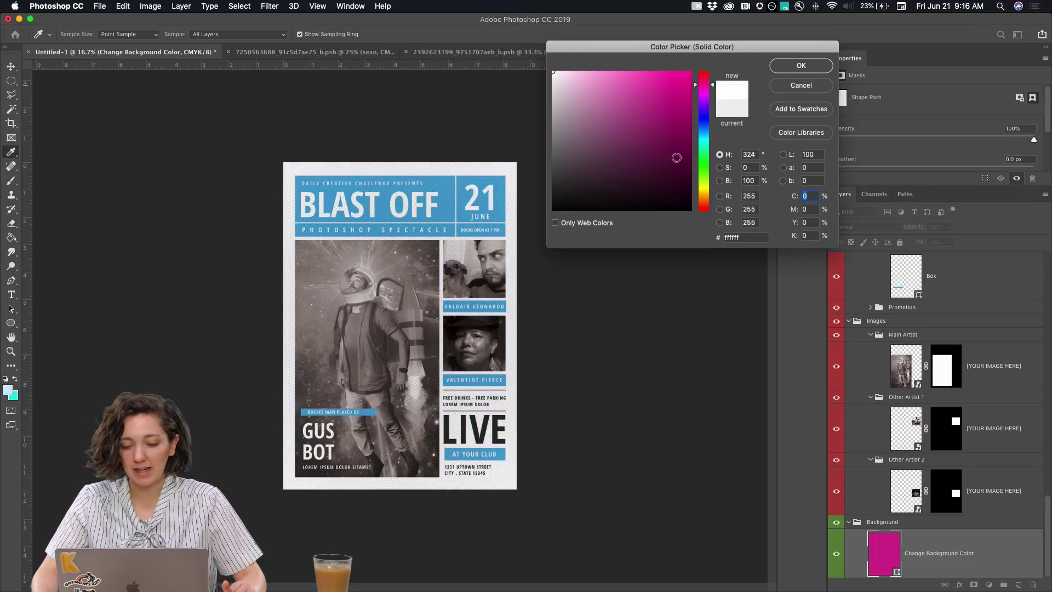
click(707, 187)
drag(602, 136, 690, 73)
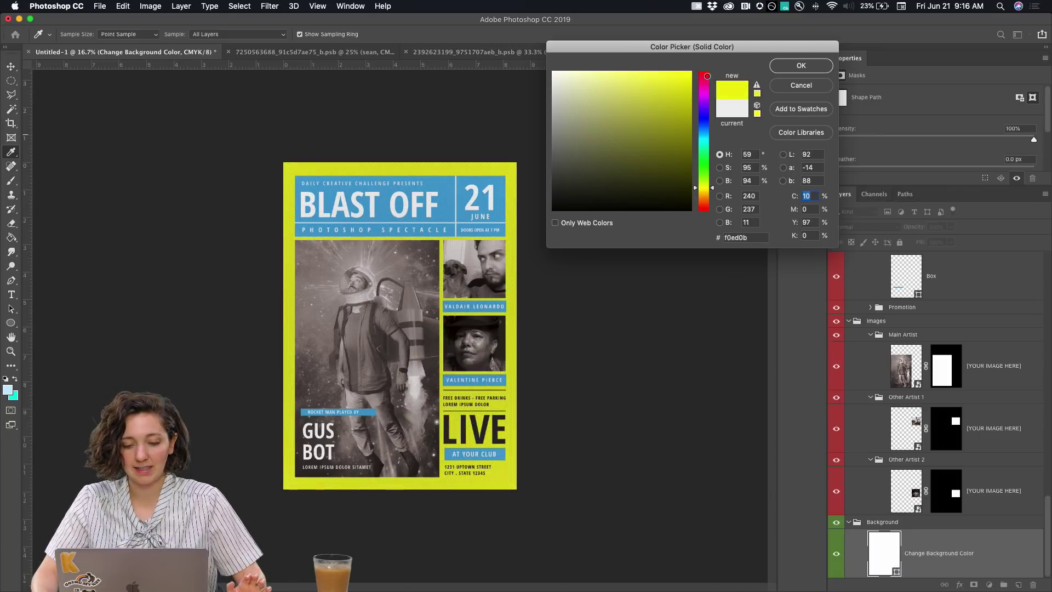
mouse_move(706, 155)
mouse_down()
mouse_move(707, 217)
mouse_move(705, 63)
mouse_move(705, 140)
mouse_up()
click(572, 70)
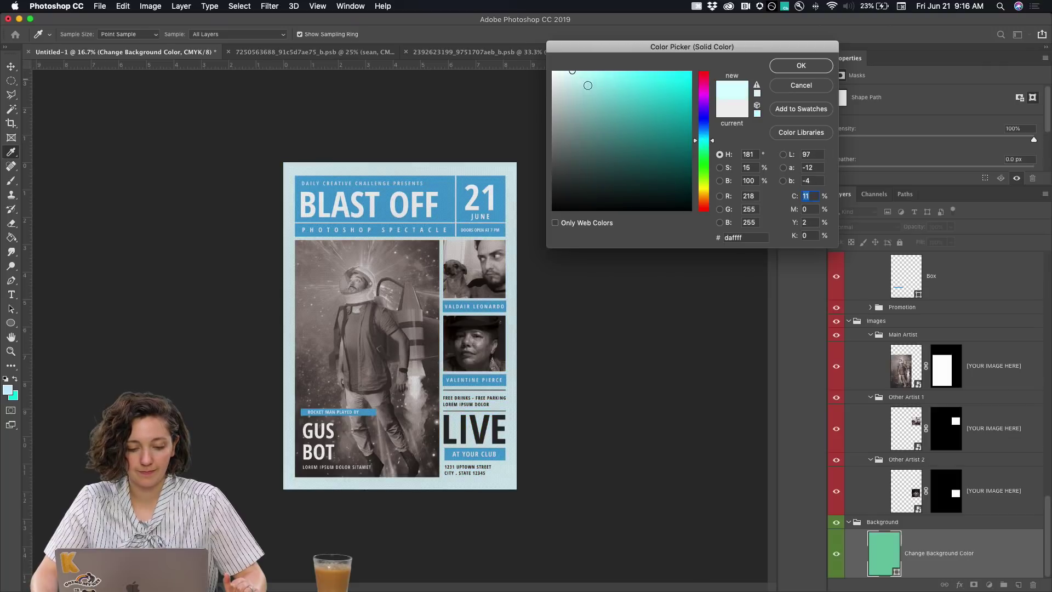
click(563, 71)
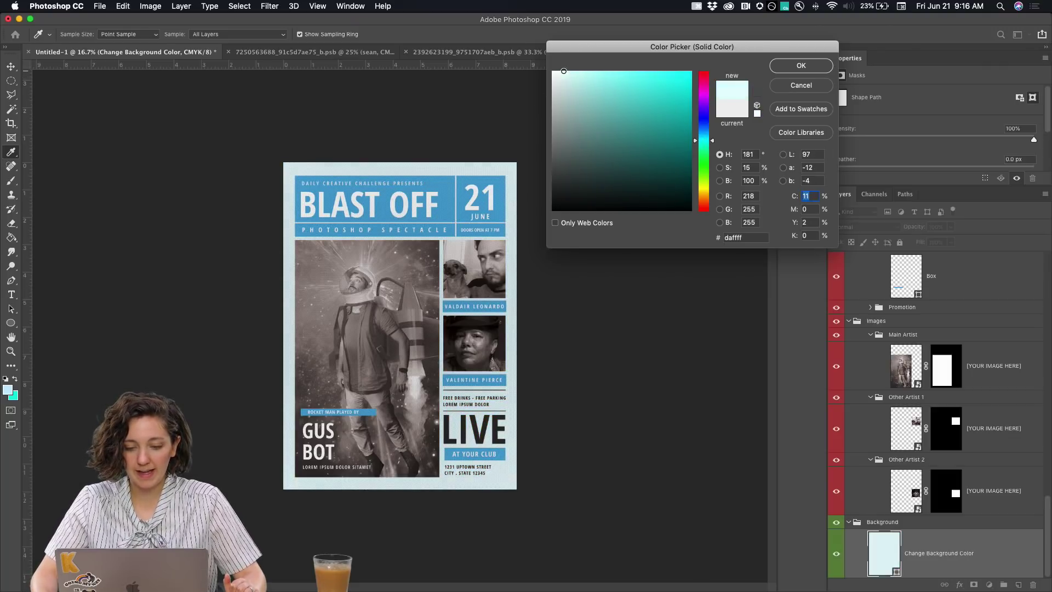
click(799, 65)
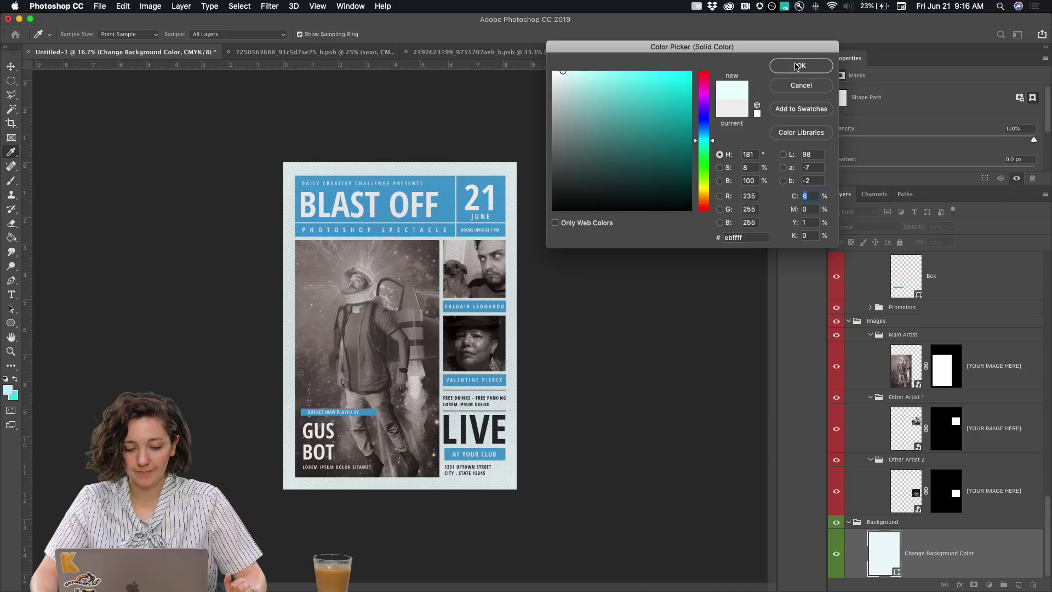
Change the background fill colour to pure white (#ffffff)
double_click(892, 568)
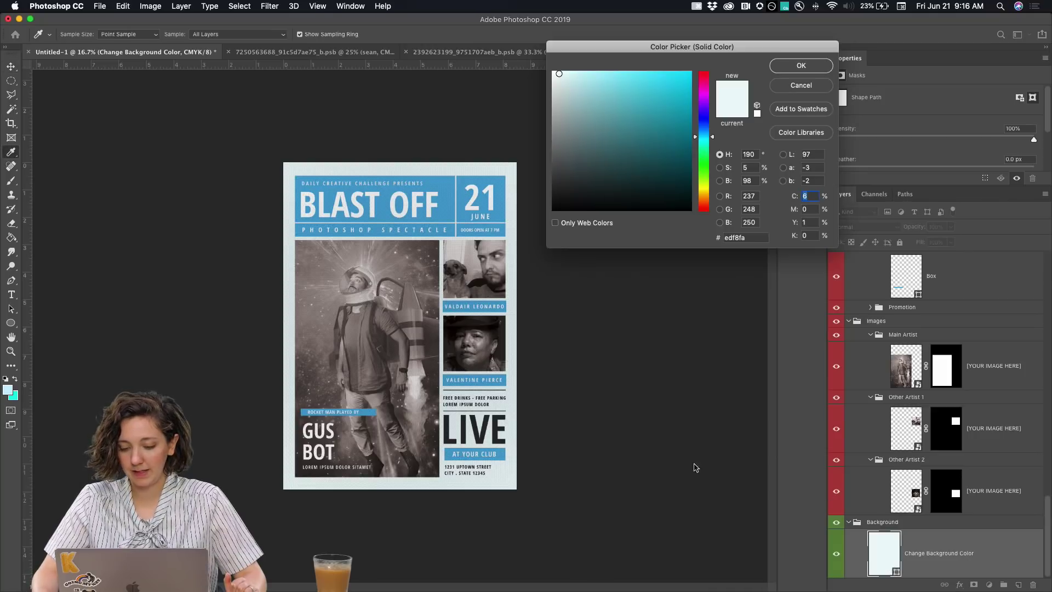
drag(557, 129, 553, 72)
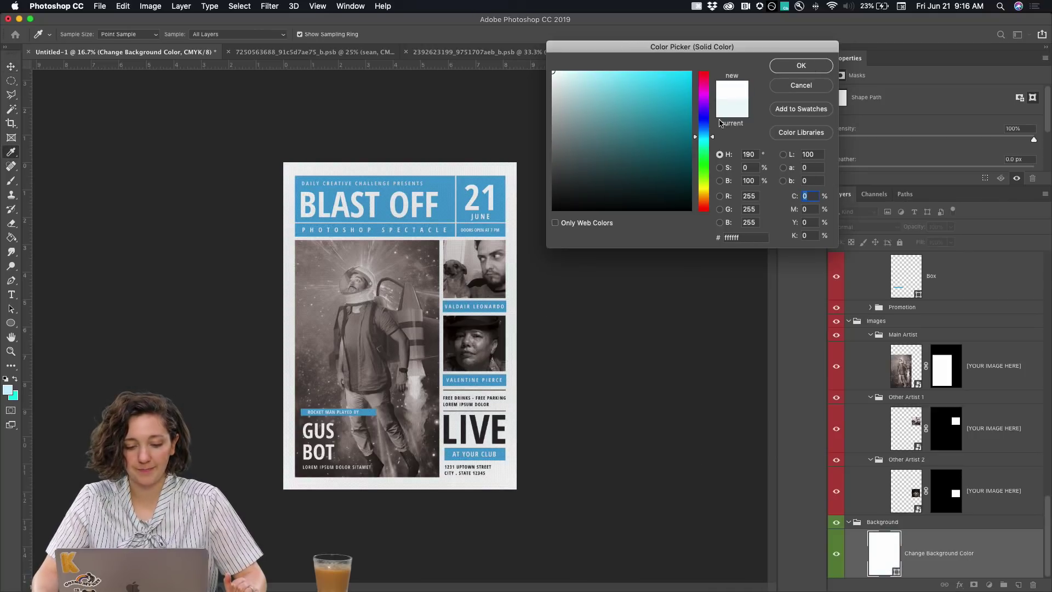
key(Return)
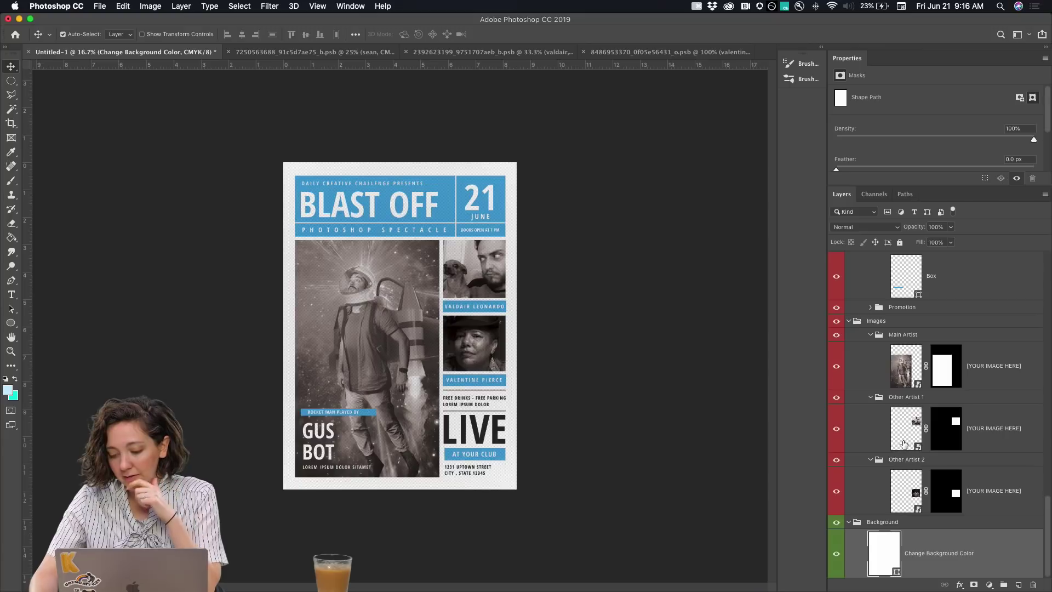
Place the Screen Shot 2019-06-20 at 8.25.41 PM image into the Other Artist 1 smart object
click(907, 434)
double_click(911, 434)
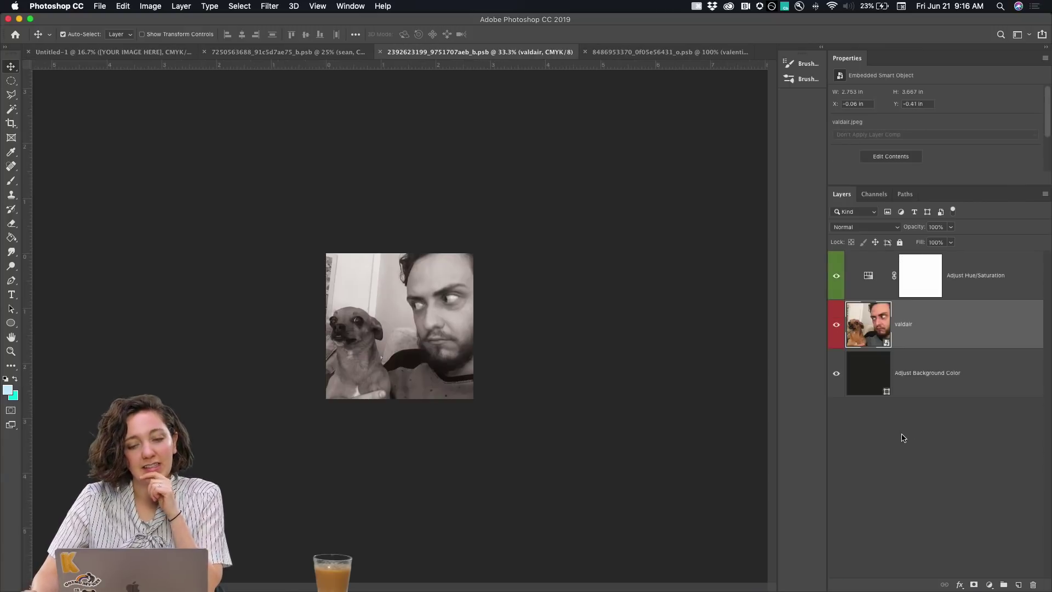
click(99, 6)
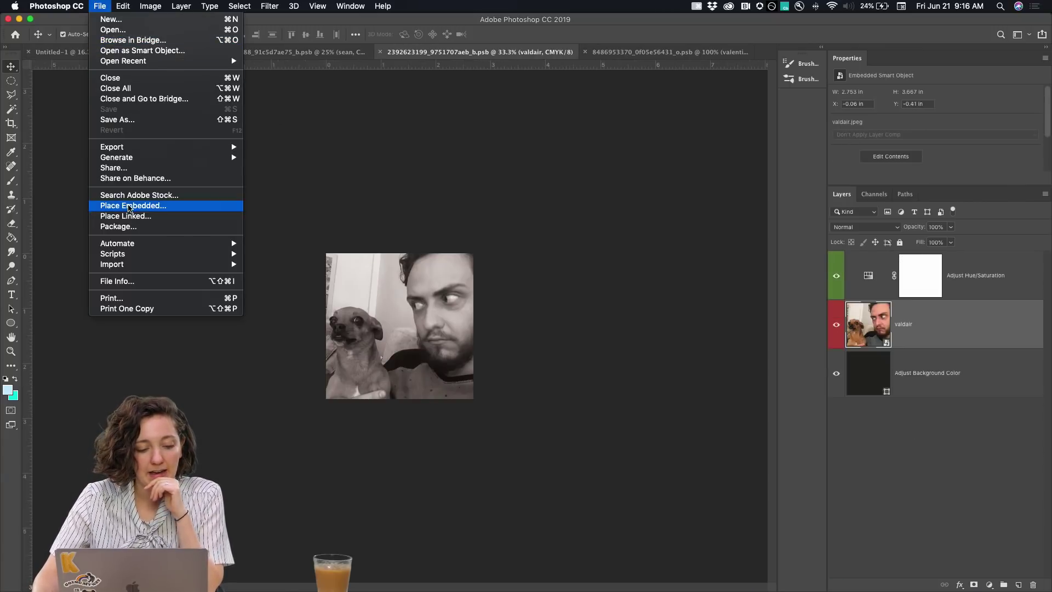
click(117, 207)
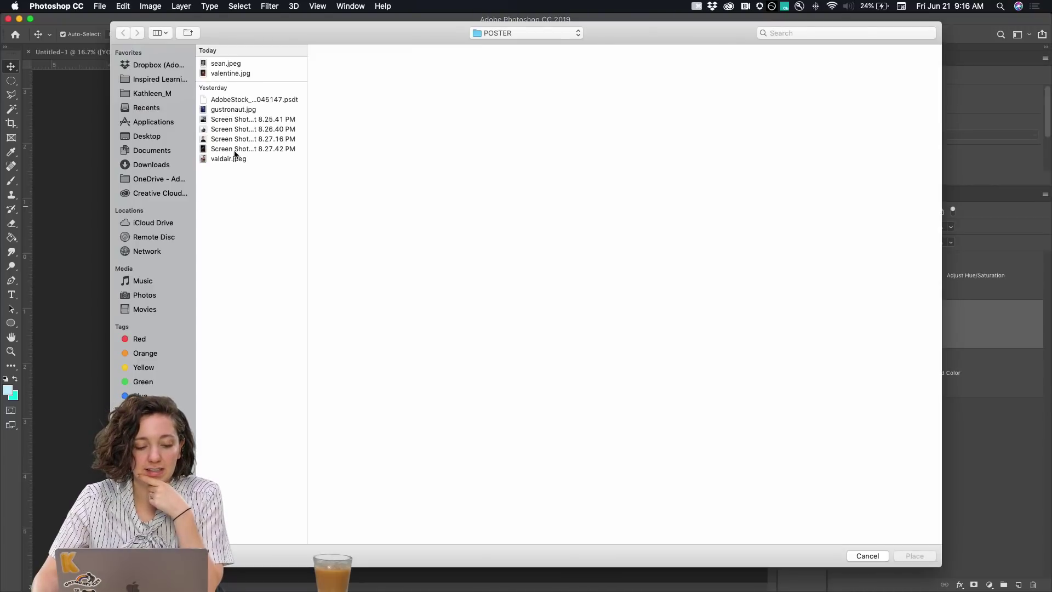
click(236, 128)
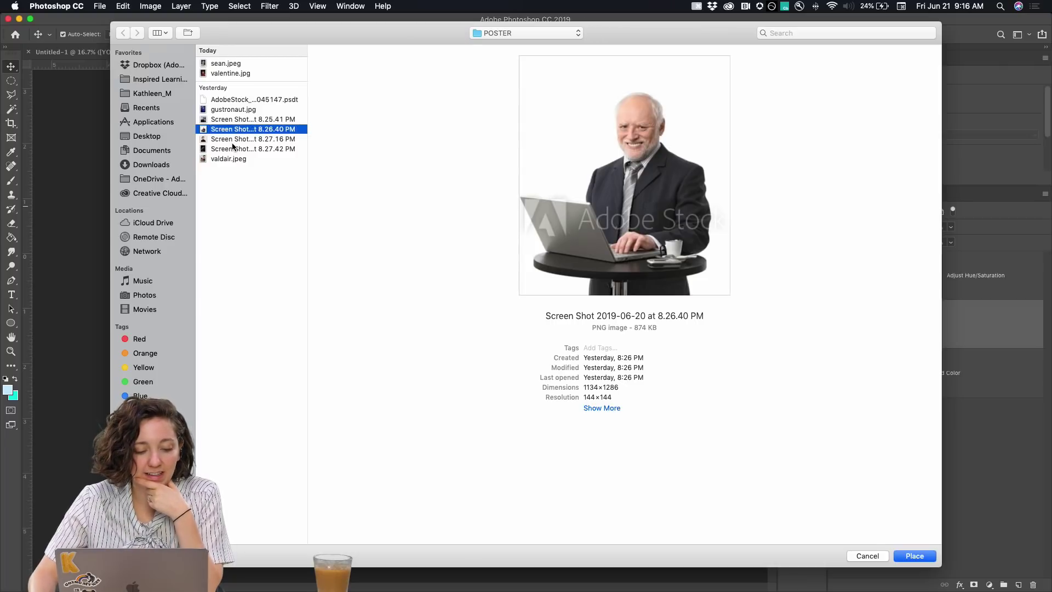
click(235, 140)
click(234, 149)
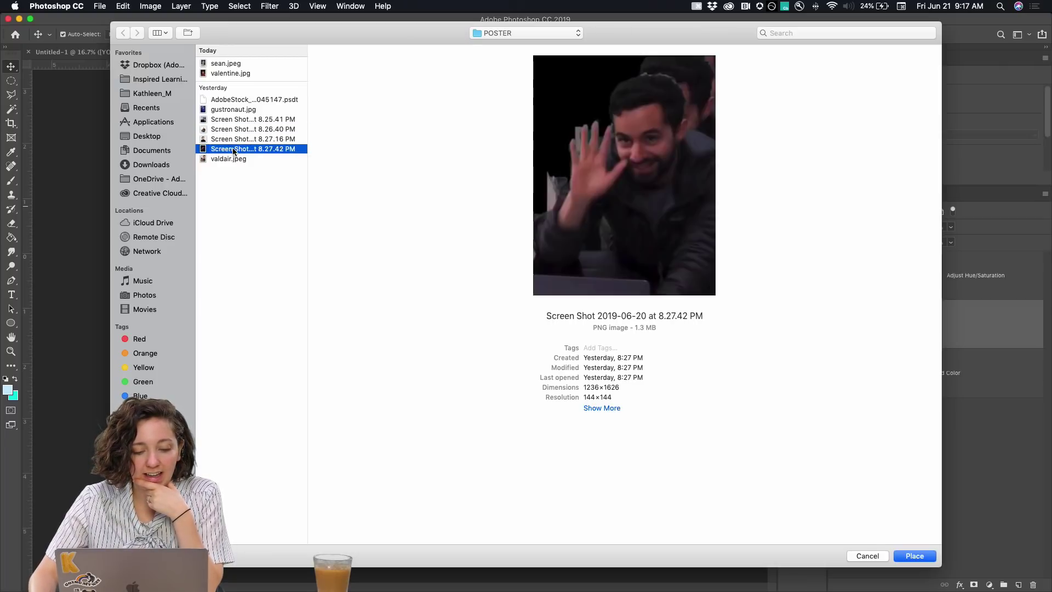
click(233, 119)
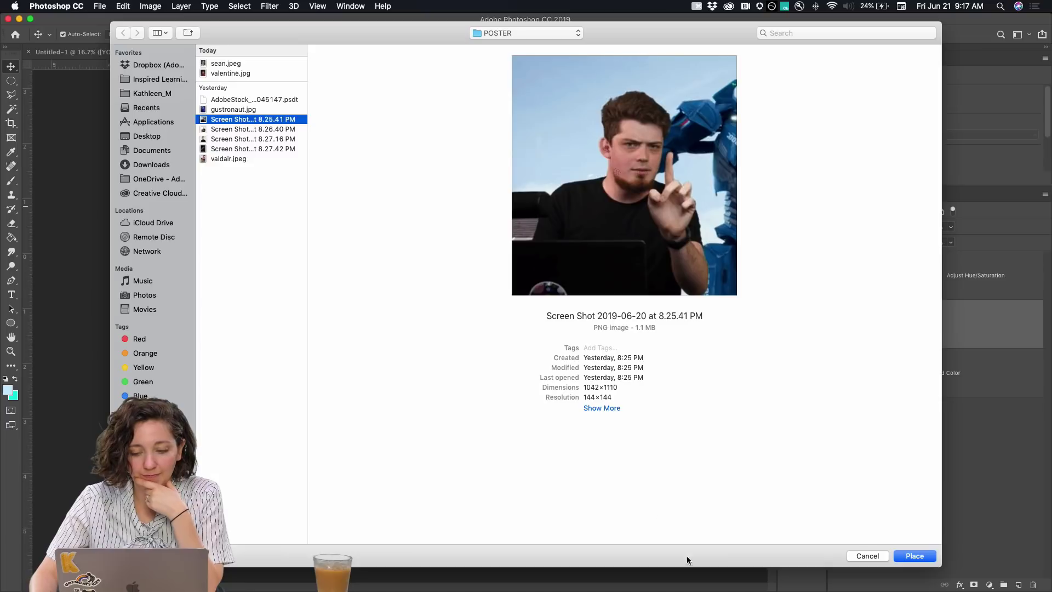
click(901, 557)
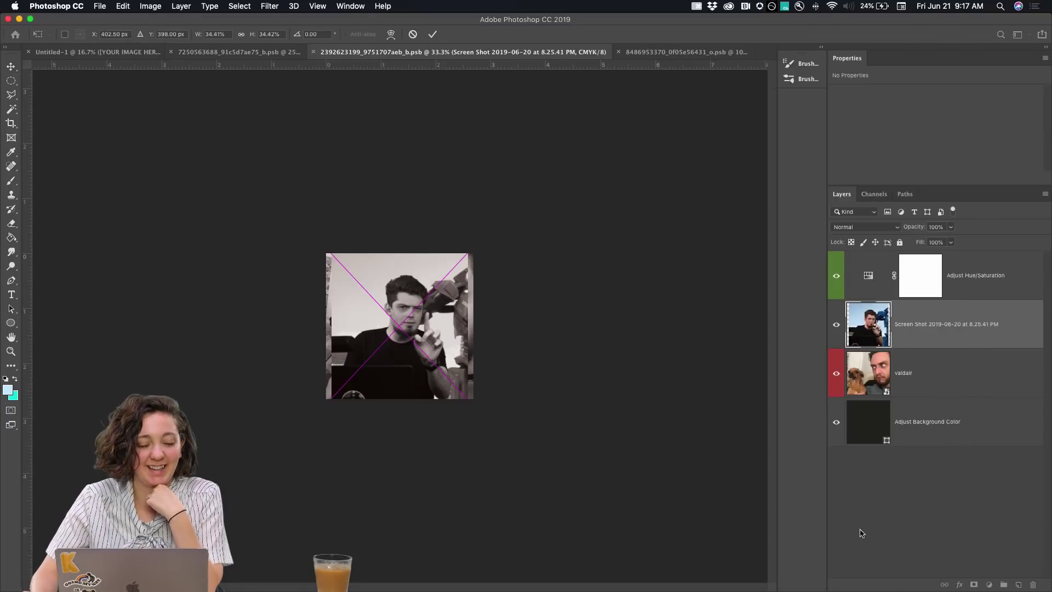
Enlarge and nudge the screenshot to fill the frame, then save the artist photo
drag(464, 402, 499, 437)
mouse_move(459, 376)
mouse_down()
mouse_move(458, 384)
mouse_move(459, 376)
mouse_up()
key(Return)
key(super+s)
Back on the poster, undo the photo swap to restore the valdair man-with-dog picture
click(92, 53)
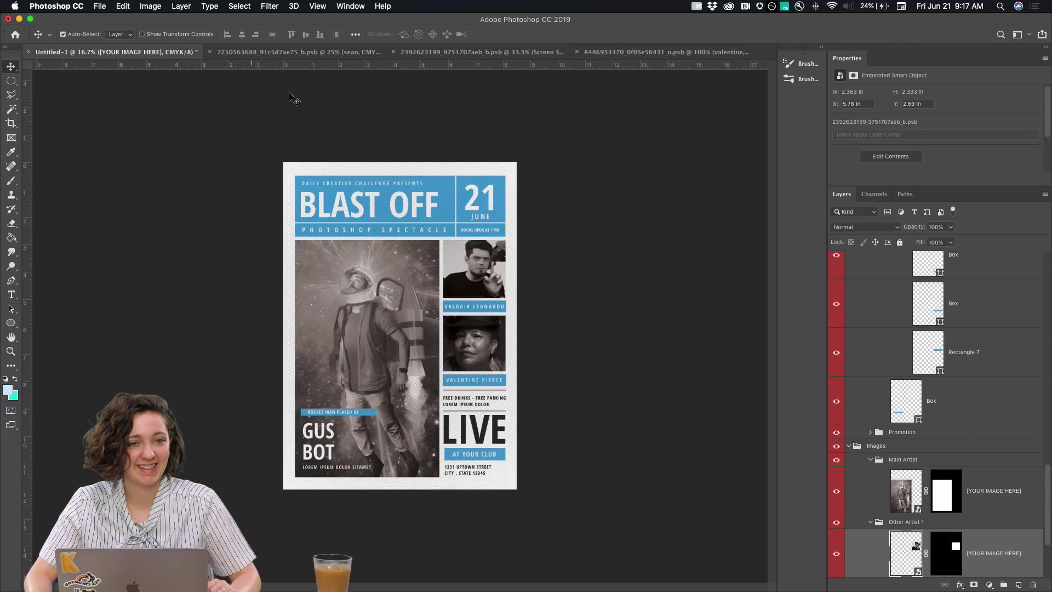
key(super)
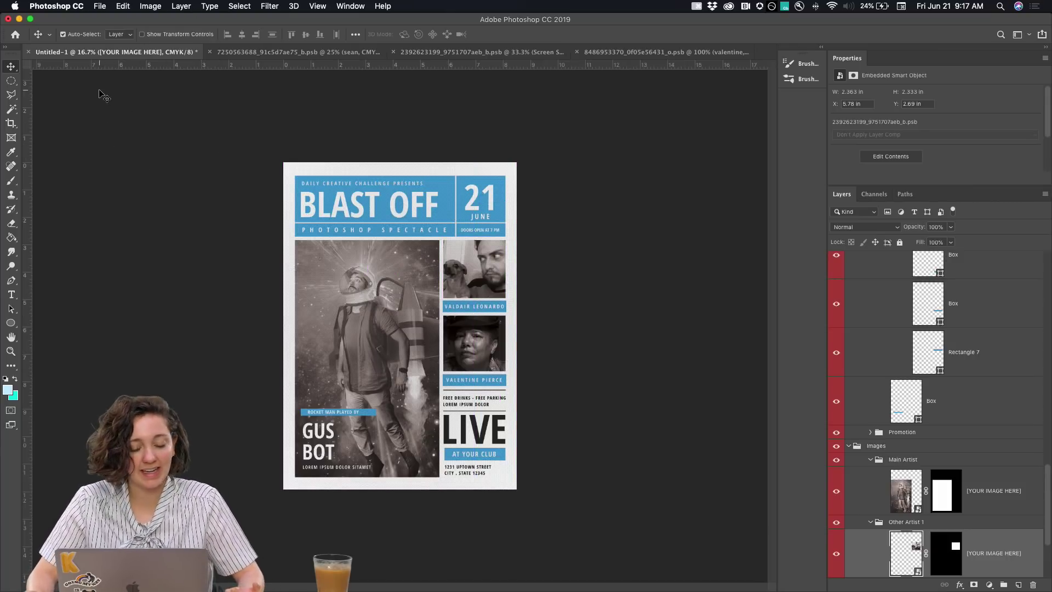
Set up Export As with JPG format and a 600 px width
click(99, 8)
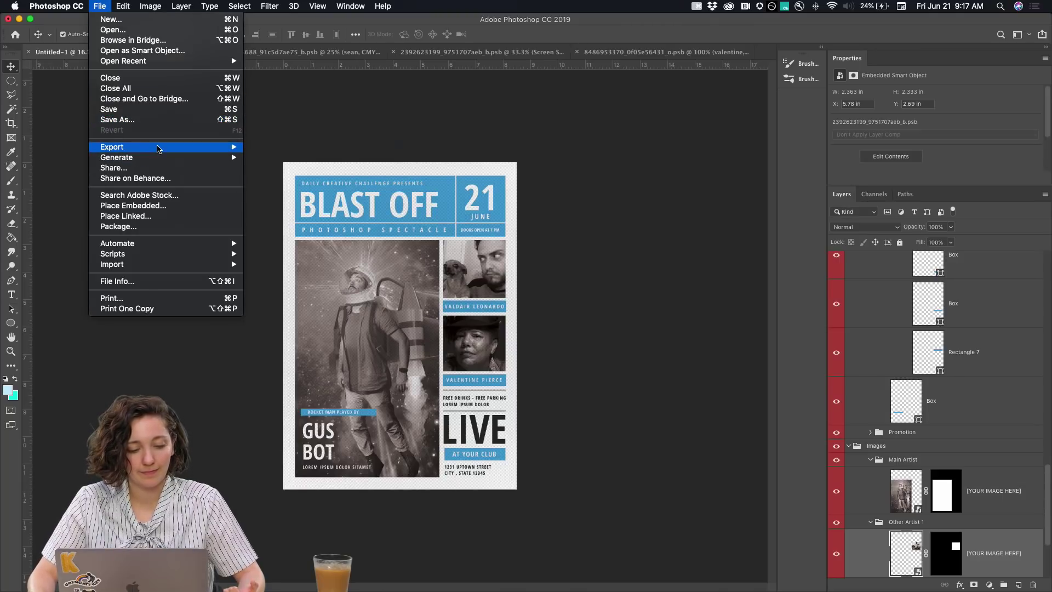
mouse_move(159, 148)
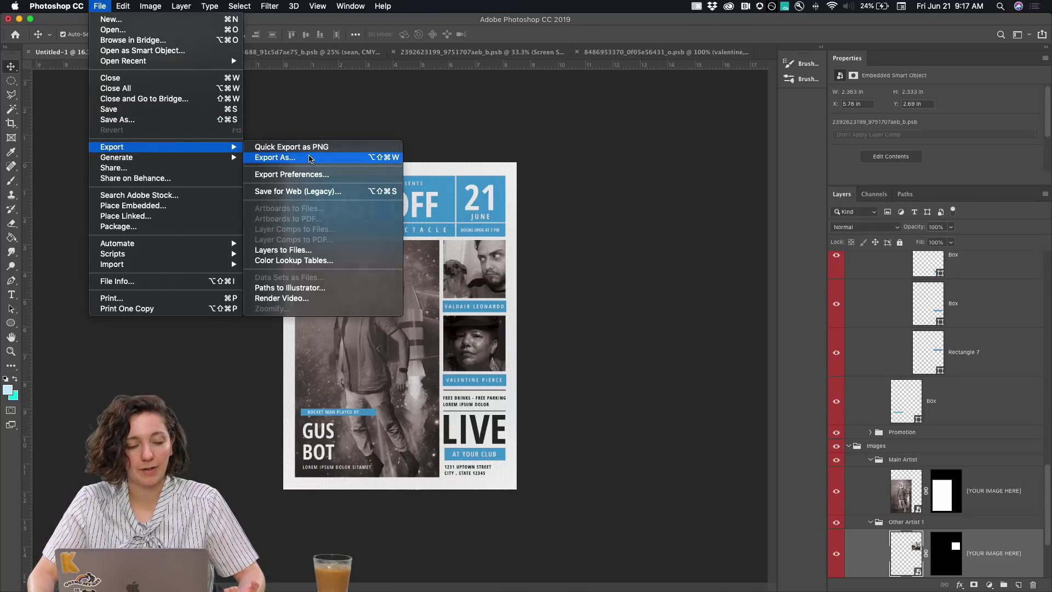
click(309, 158)
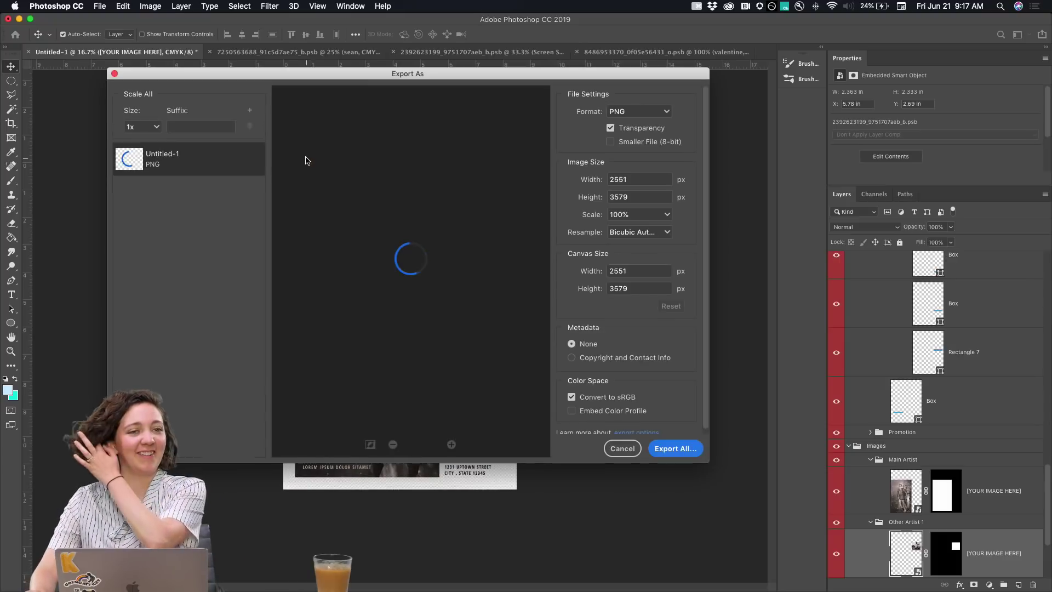
click(639, 112)
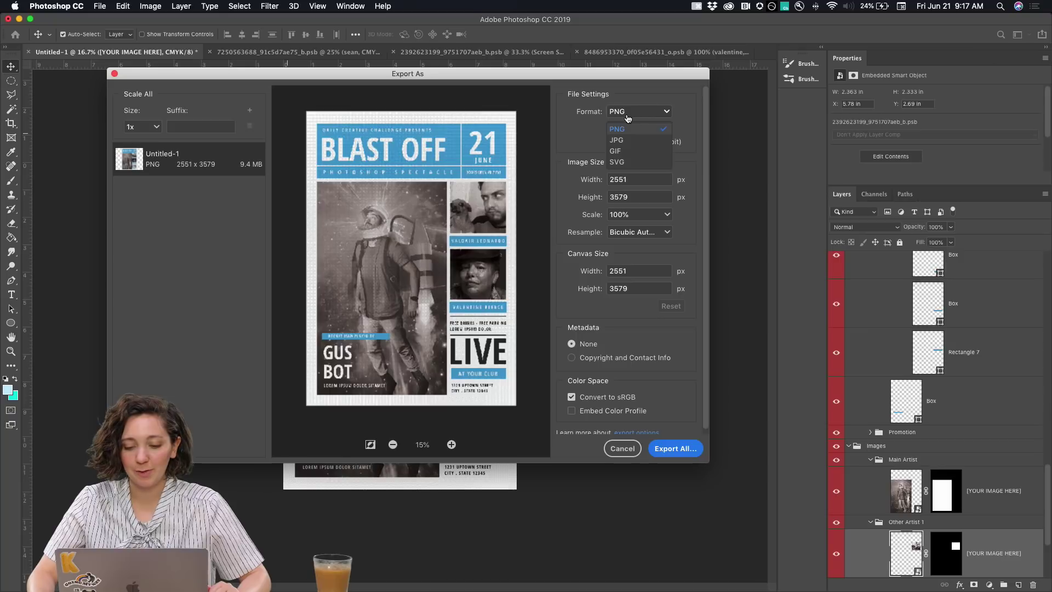
click(575, 110)
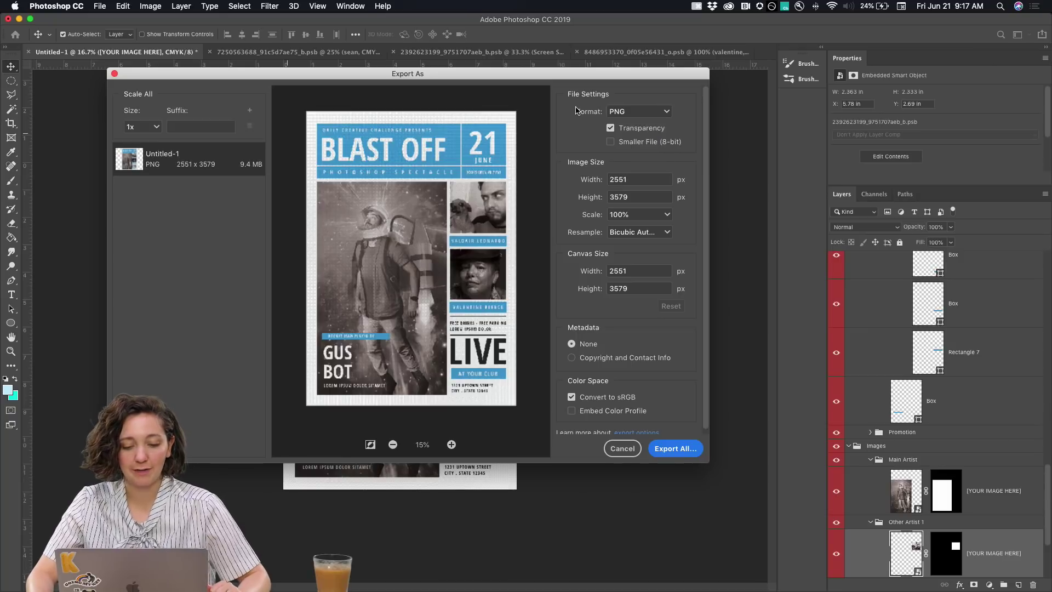
click(627, 112)
click(625, 127)
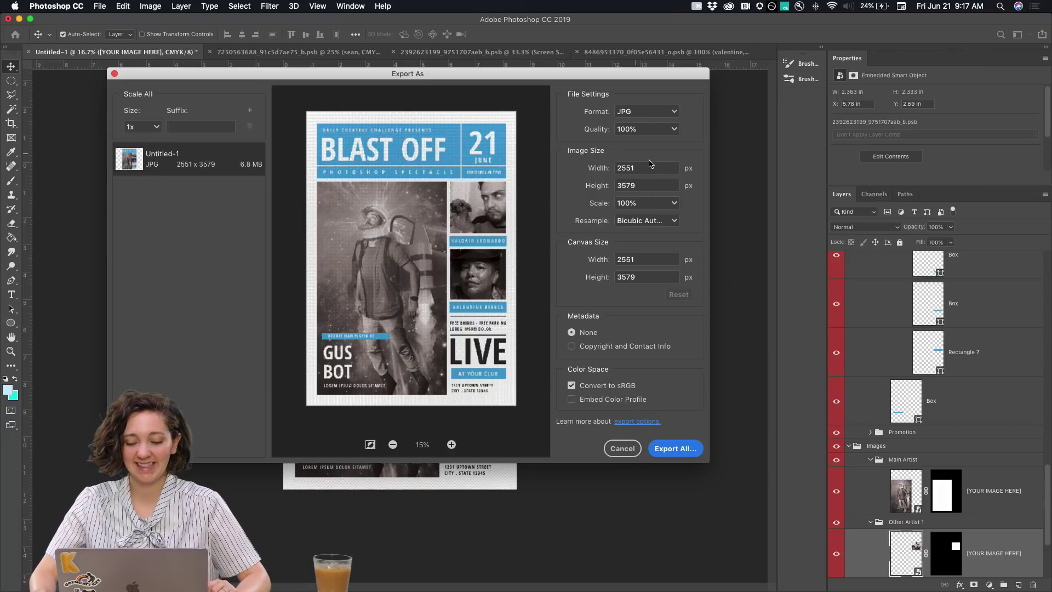
drag(648, 168, 558, 171)
text(6)
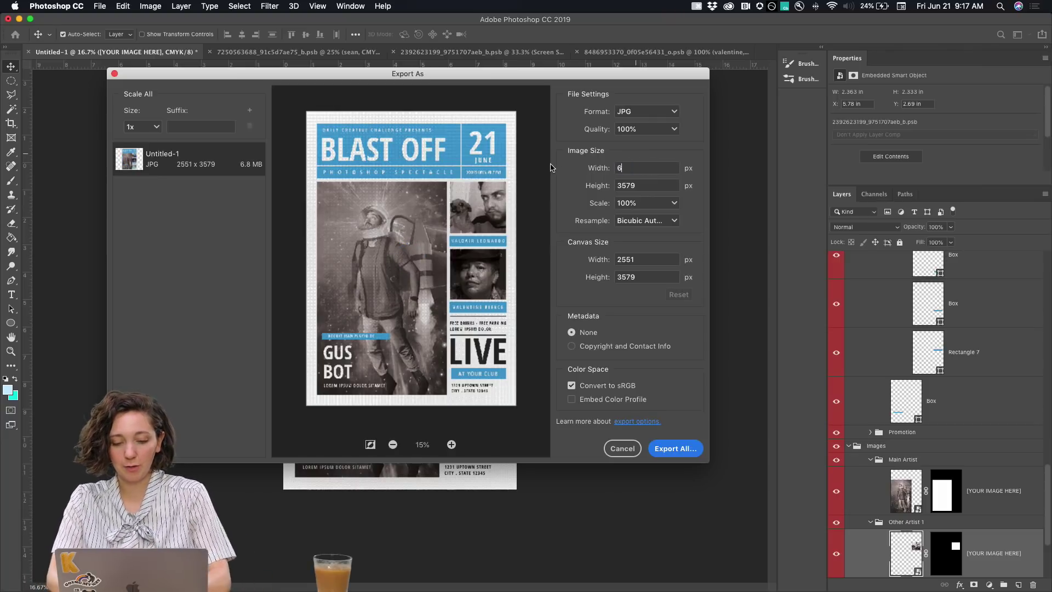
text(00)
click(653, 186)
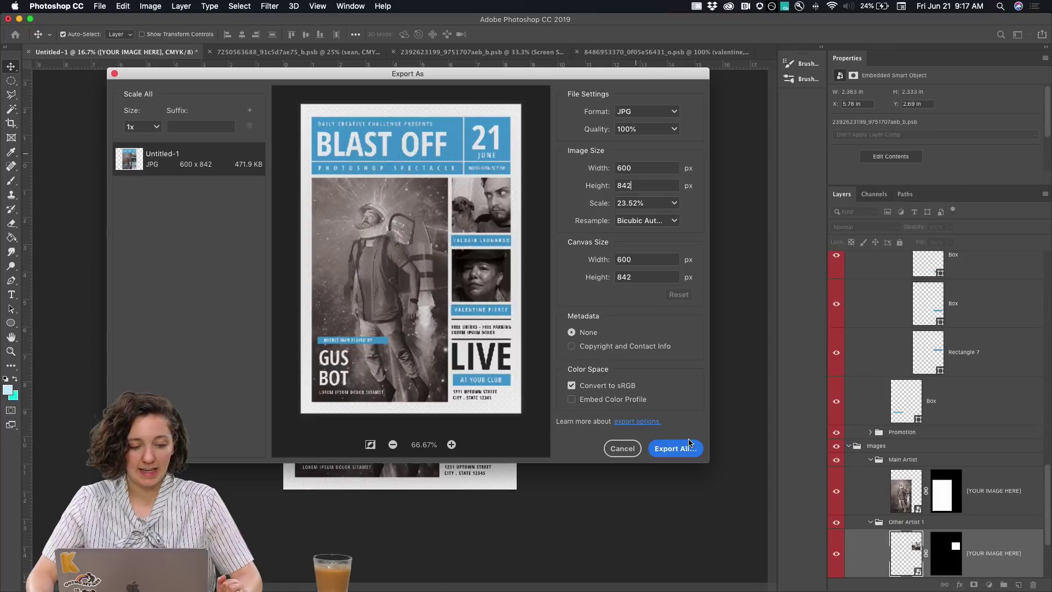
Export the poster into the POSTER folder as BLASTOFF_MUSICA
click(673, 450)
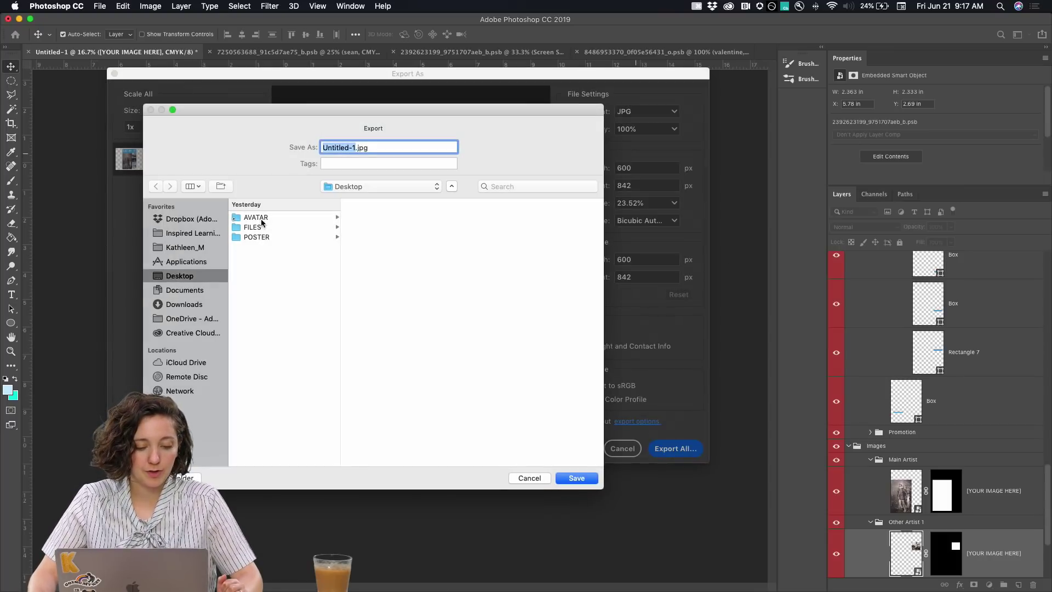
click(258, 237)
click(355, 148)
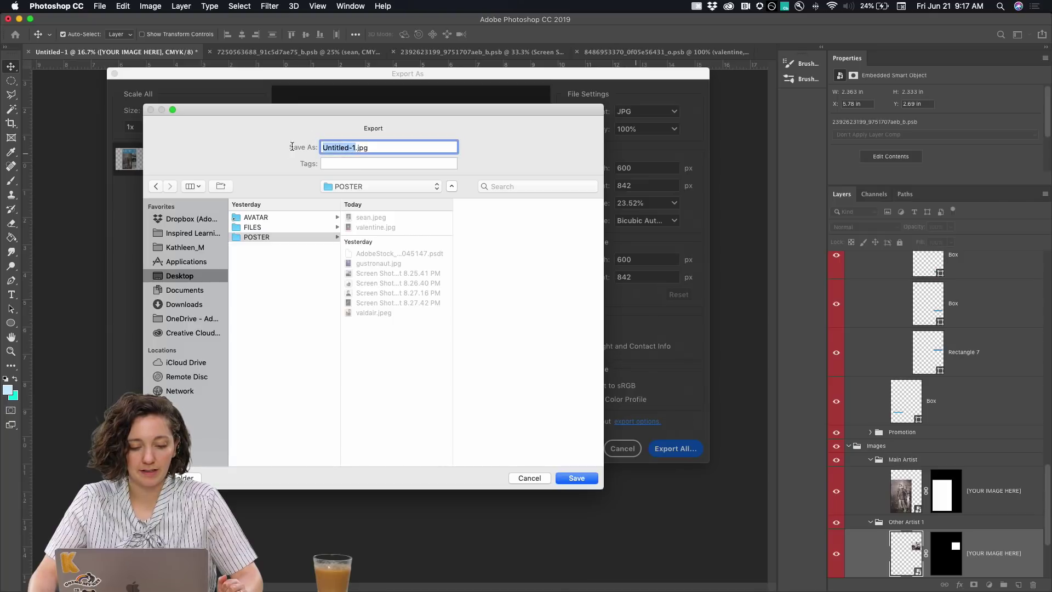
text(BLASTOFF_MUSICAL)
click(577, 478)
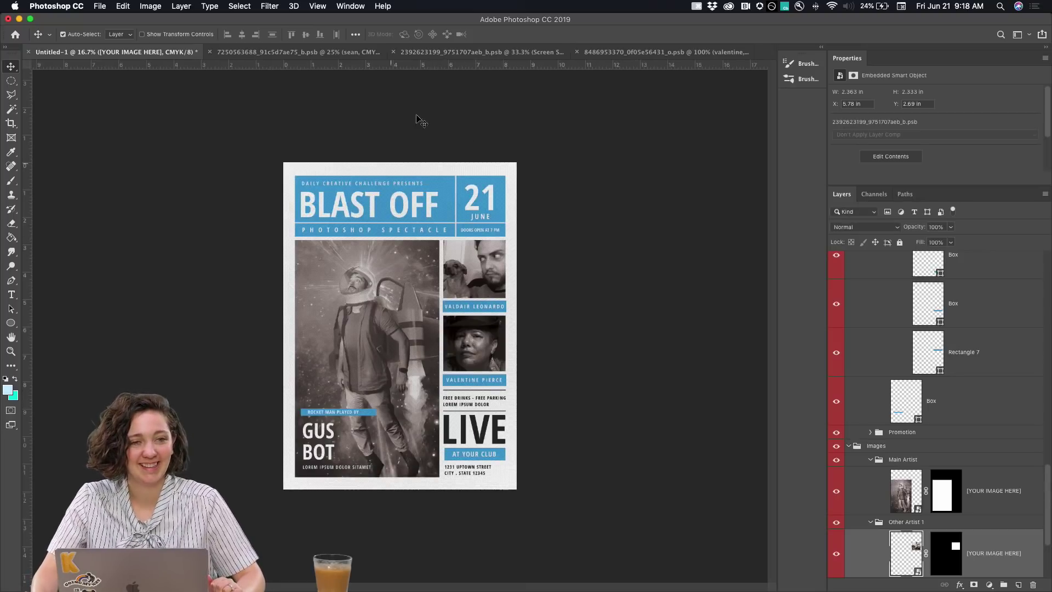
Hide the sepia Hue/Saturation tint in the main artist photo and save it
mouse_move(251, 573)
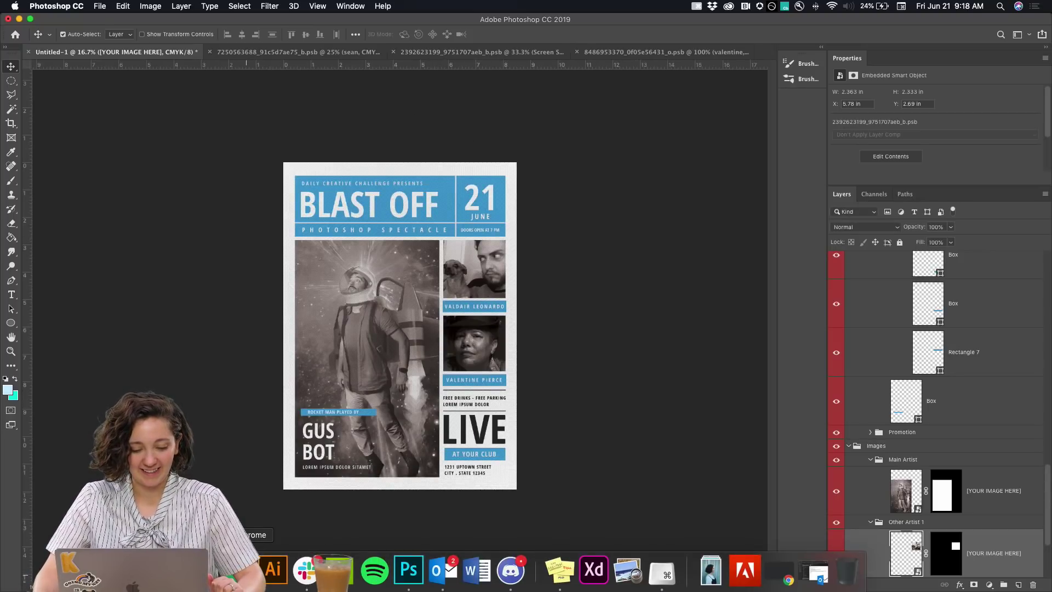
double_click(900, 492)
click(837, 275)
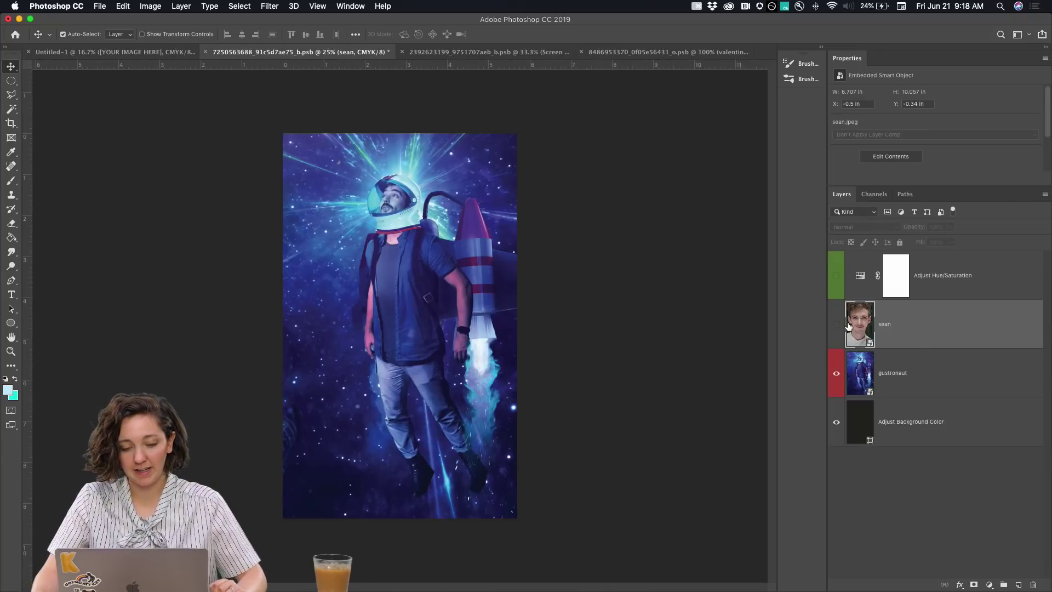
key(ctrl+s)
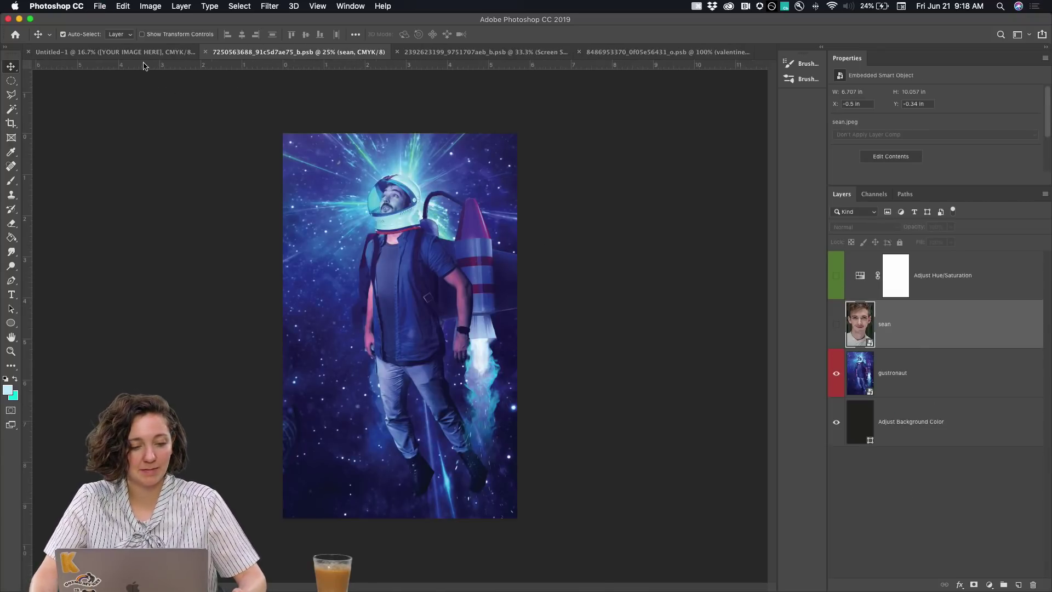
click(147, 55)
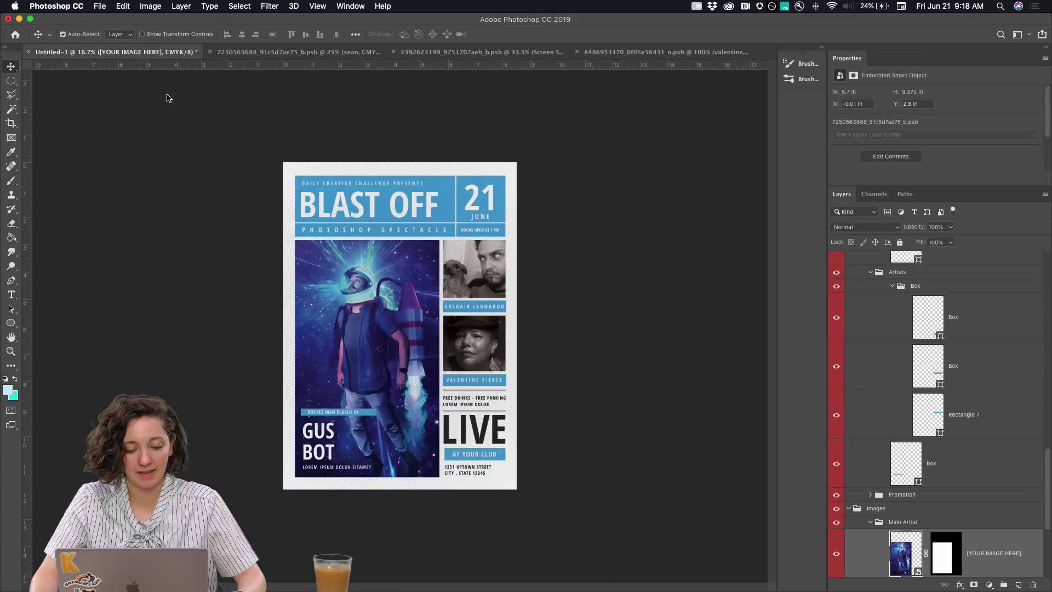
Switch both side artist photos to full colour by hiding their sepia tints
scroll(923, 475, down, 5)
double_click(908, 434)
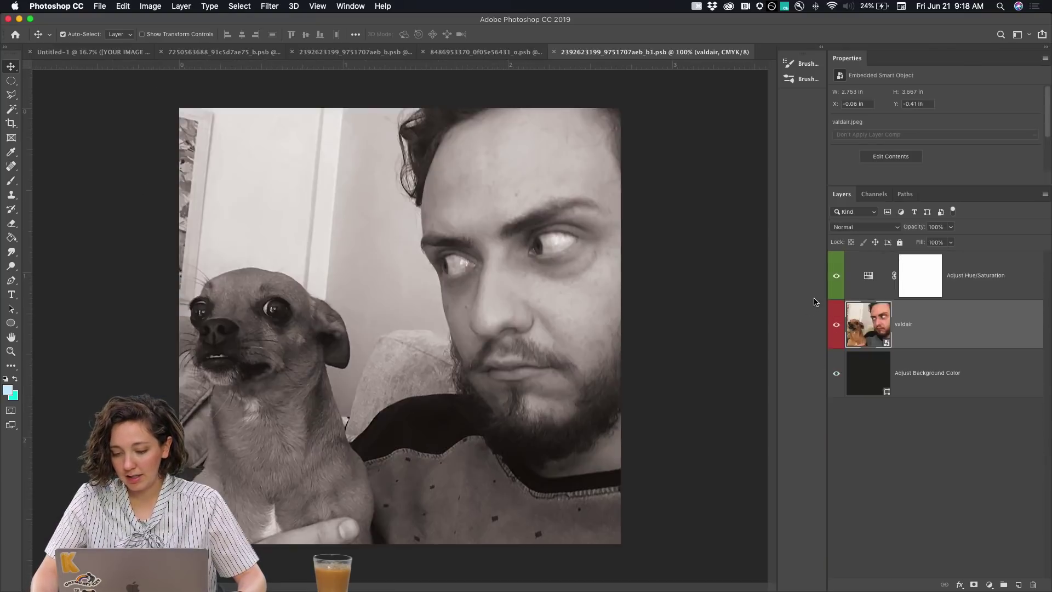
click(836, 276)
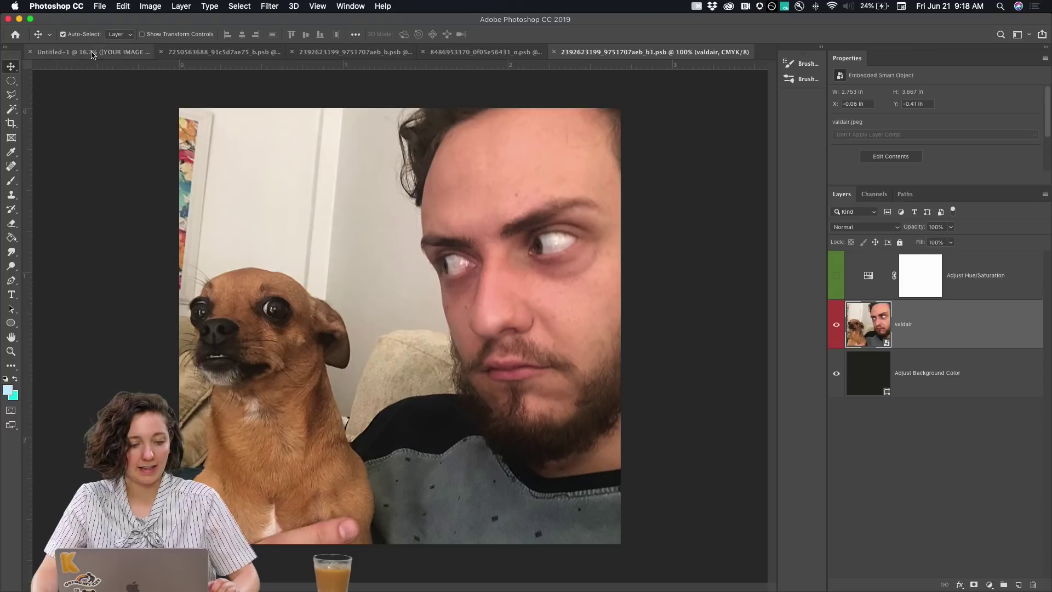
click(130, 55)
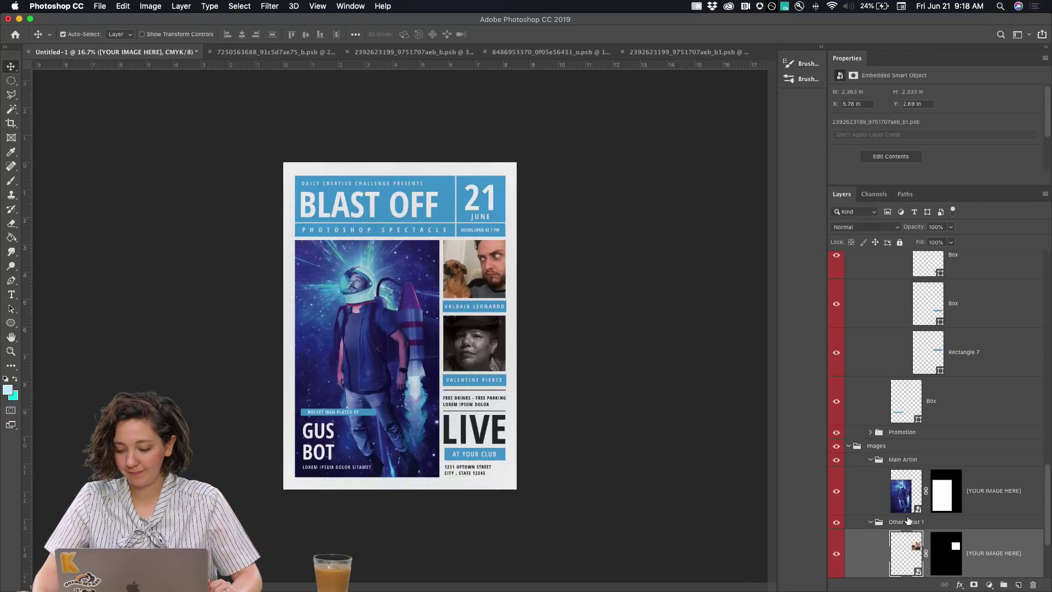
scroll(906, 521, down, 3)
double_click(908, 496)
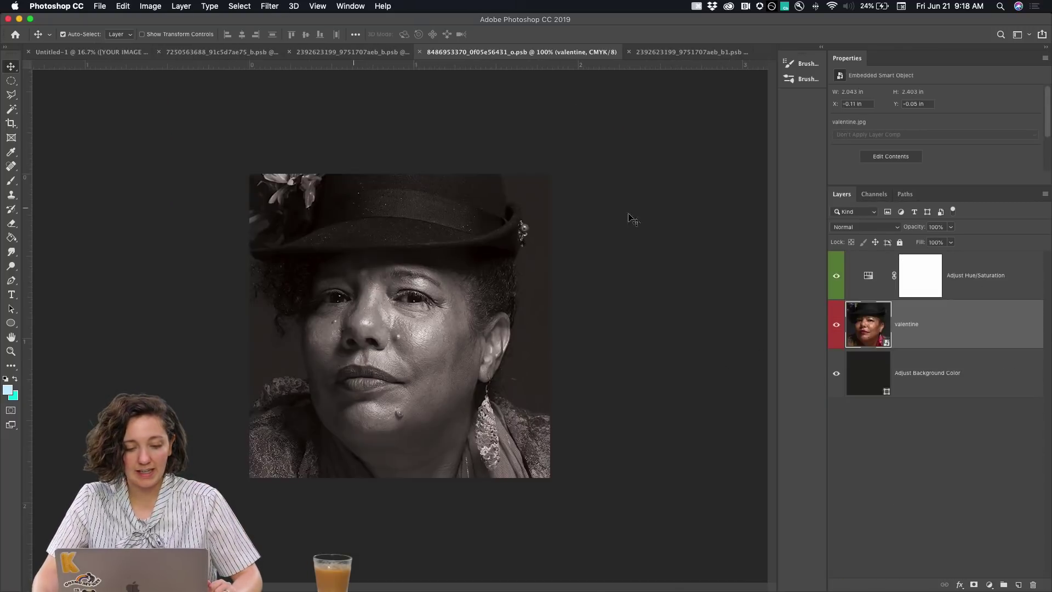
click(836, 275)
key(cmd+s)
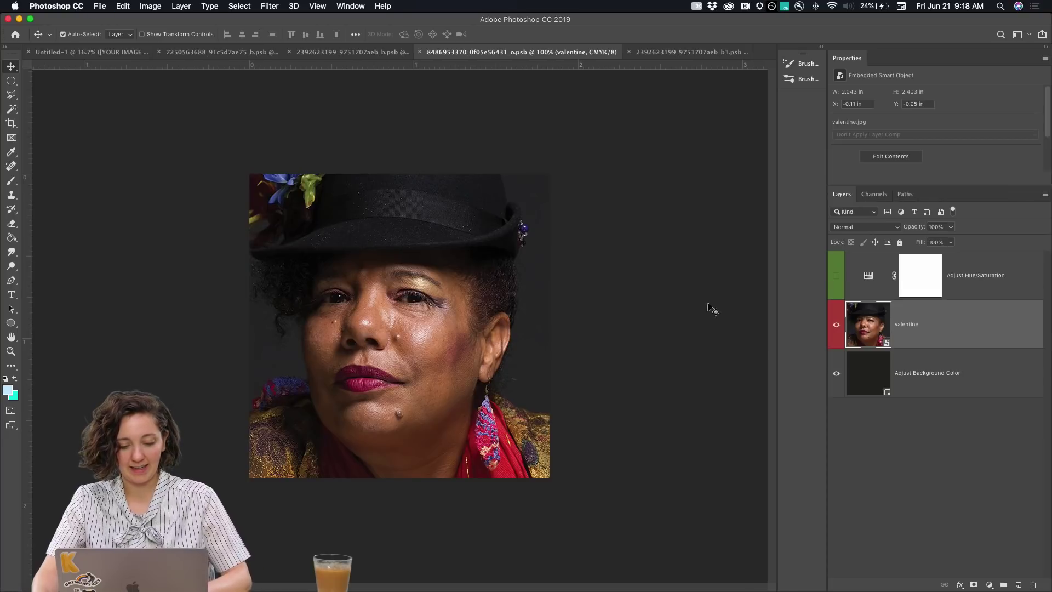
click(47, 57)
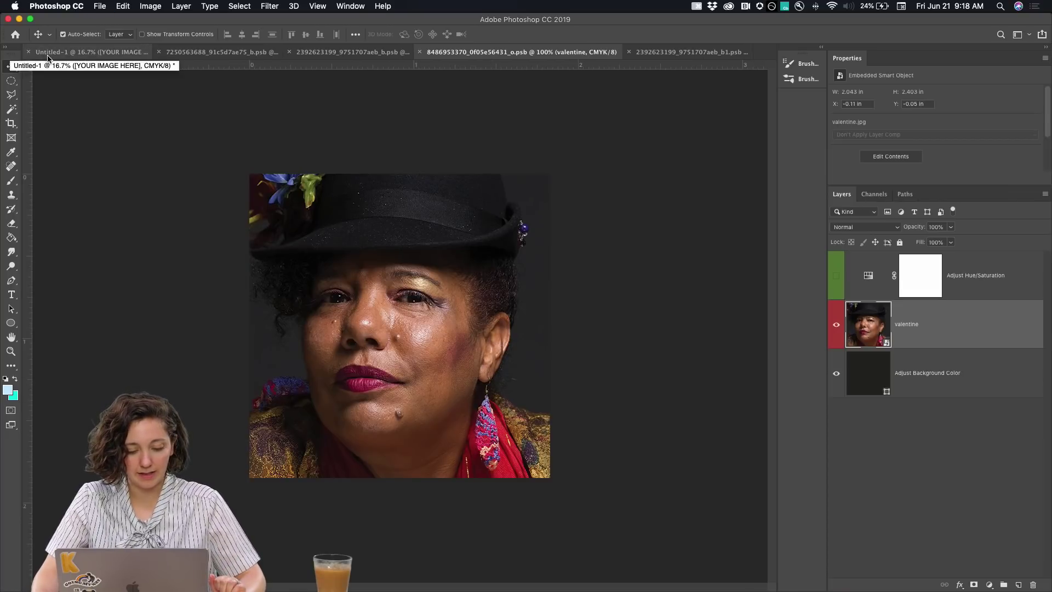
Save the poster as the JPEG BLASTOFF_FULLCOLOR at quality 3 (Low)
click(101, 6)
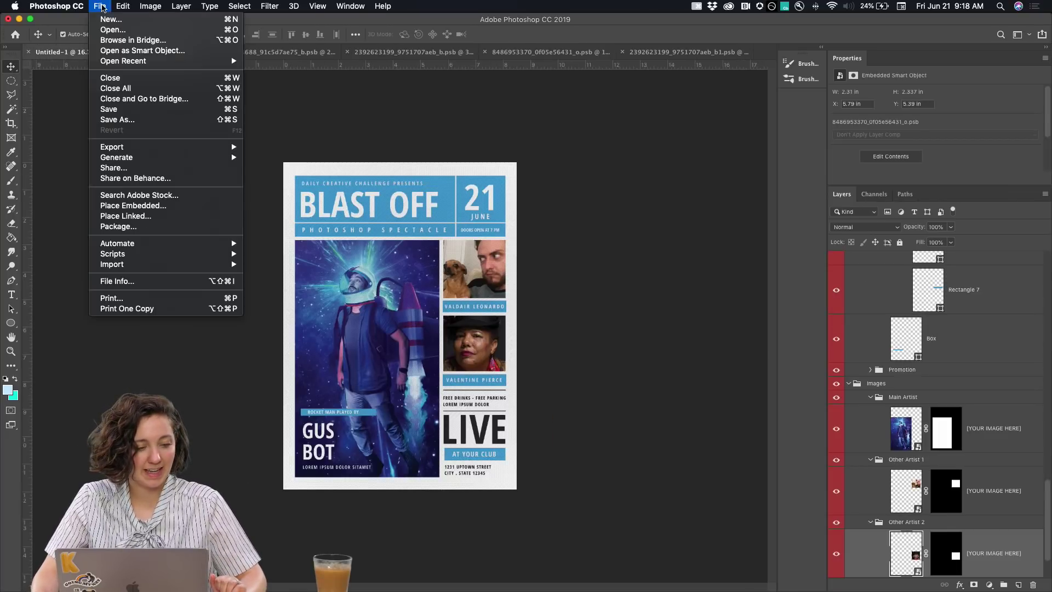
key(Escape)
key(super+s)
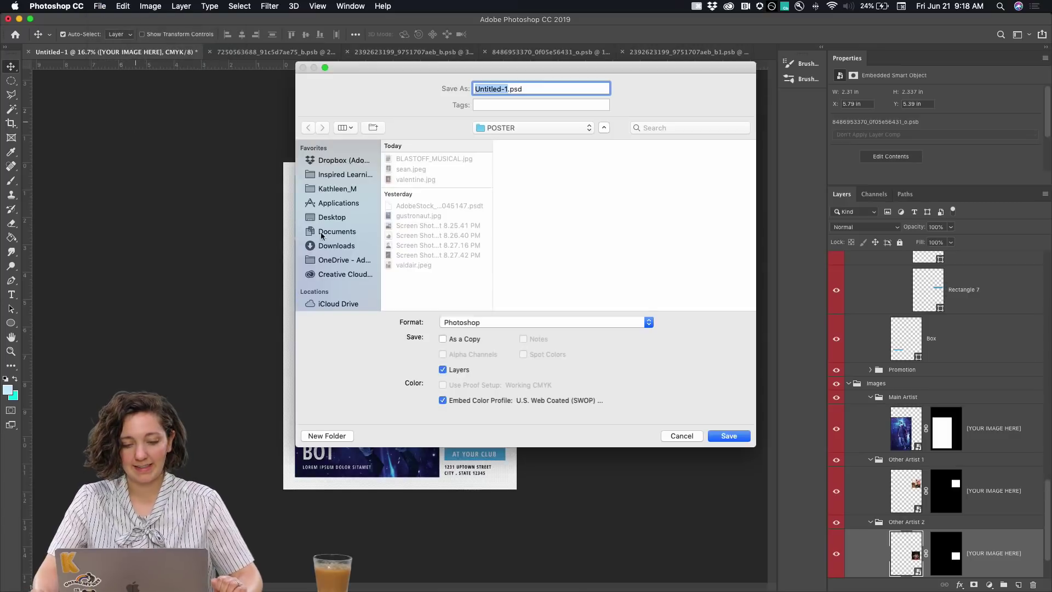
click(474, 323)
click(477, 355)
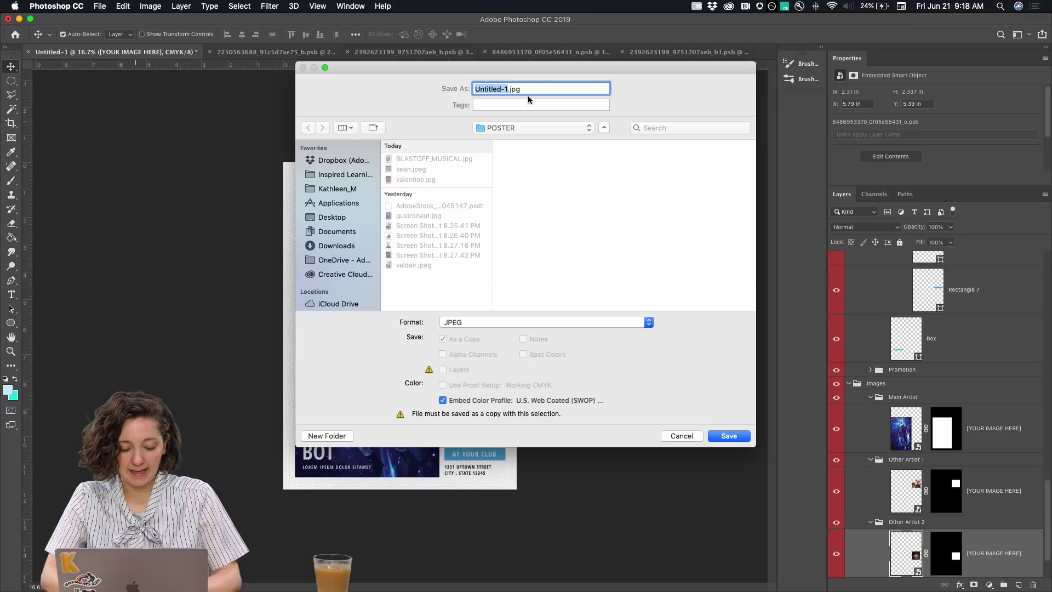
text(BLASTOFF_FULLCOLOR)
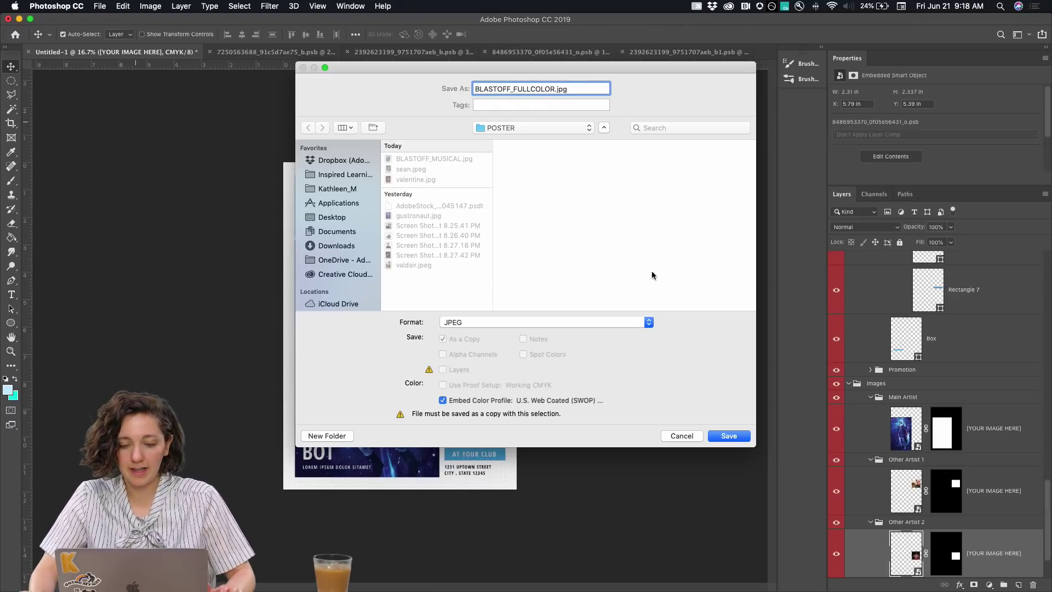
click(730, 436)
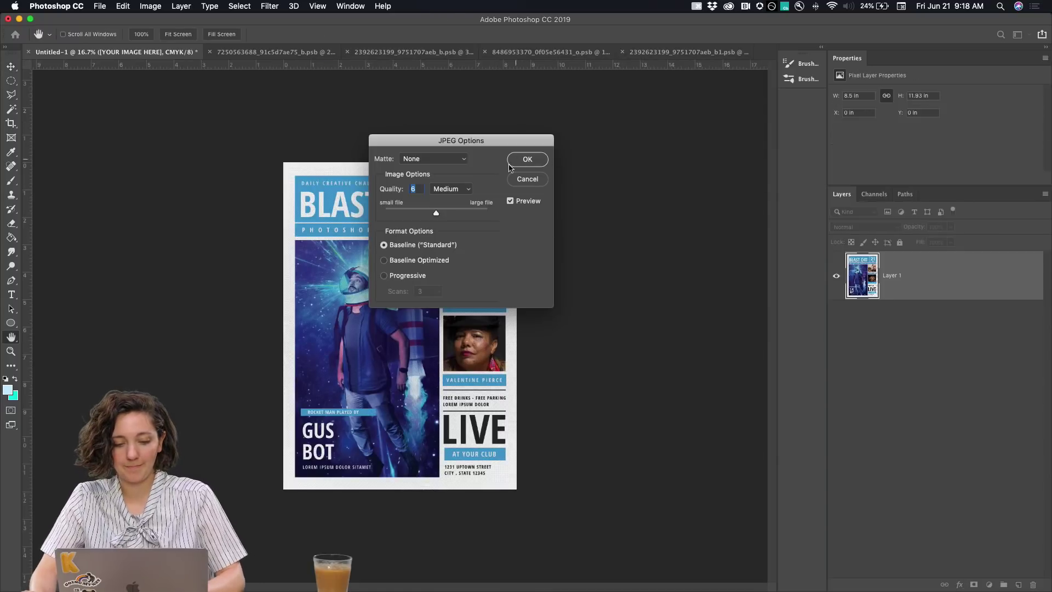
drag(434, 213, 414, 214)
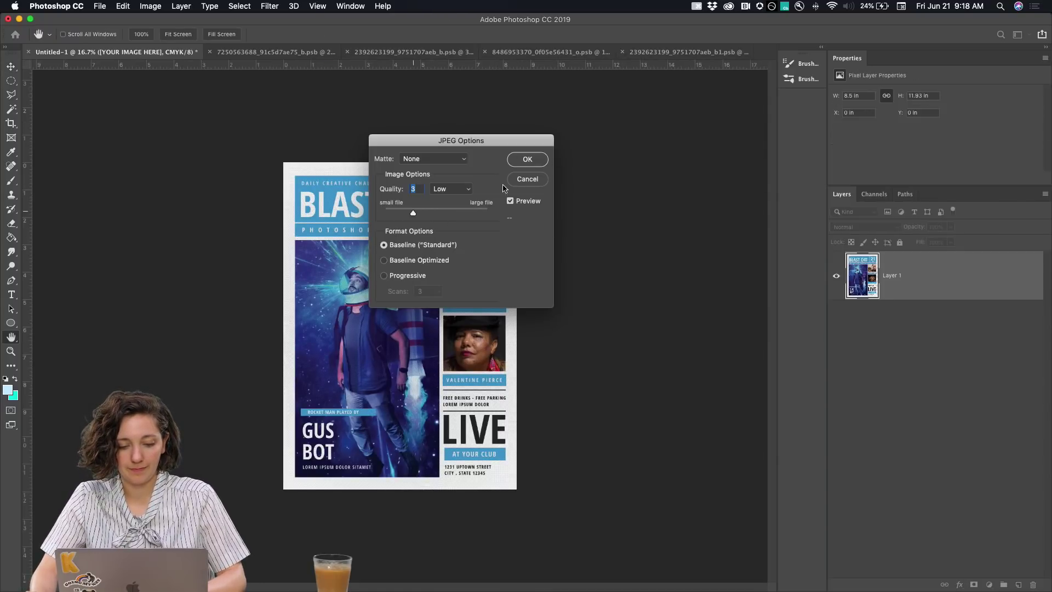
click(528, 181)
click(154, 6)
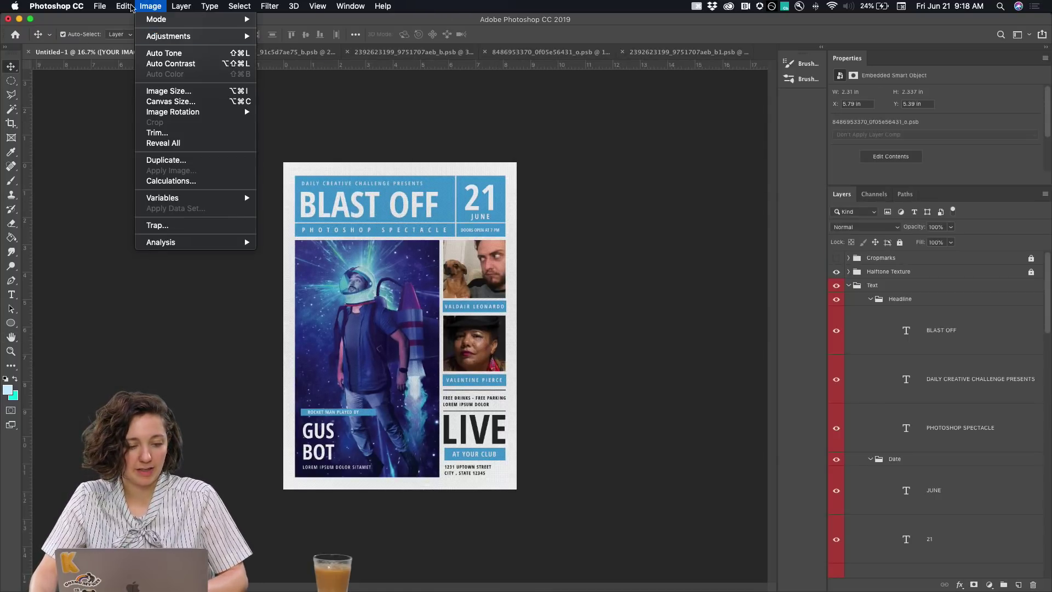
Resize the poster to 600 pixels wide in Image Size
click(165, 91)
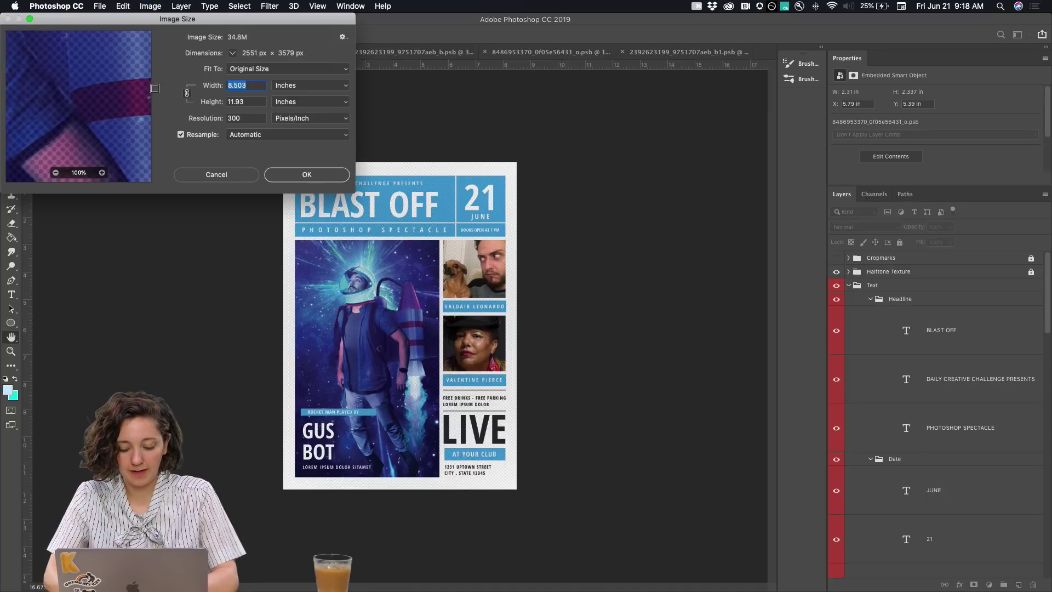
click(317, 98)
click(306, 74)
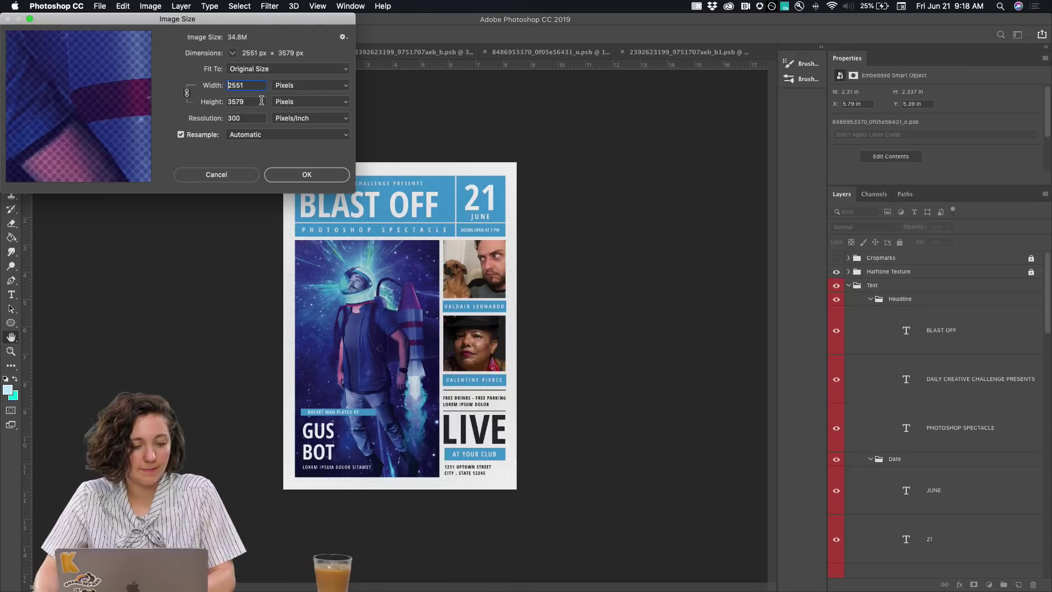
drag(253, 85, 209, 85)
text(600)
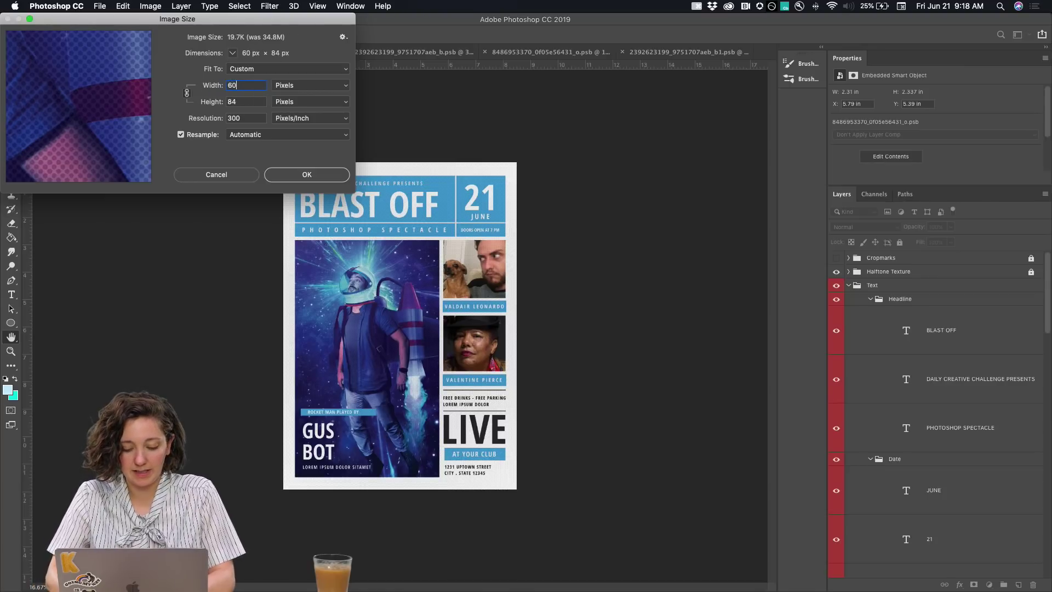
key(Return)
Save the resized poster as the JPEG BLASTOFF_FULLCOLOR and fit it to the window
click(99, 6)
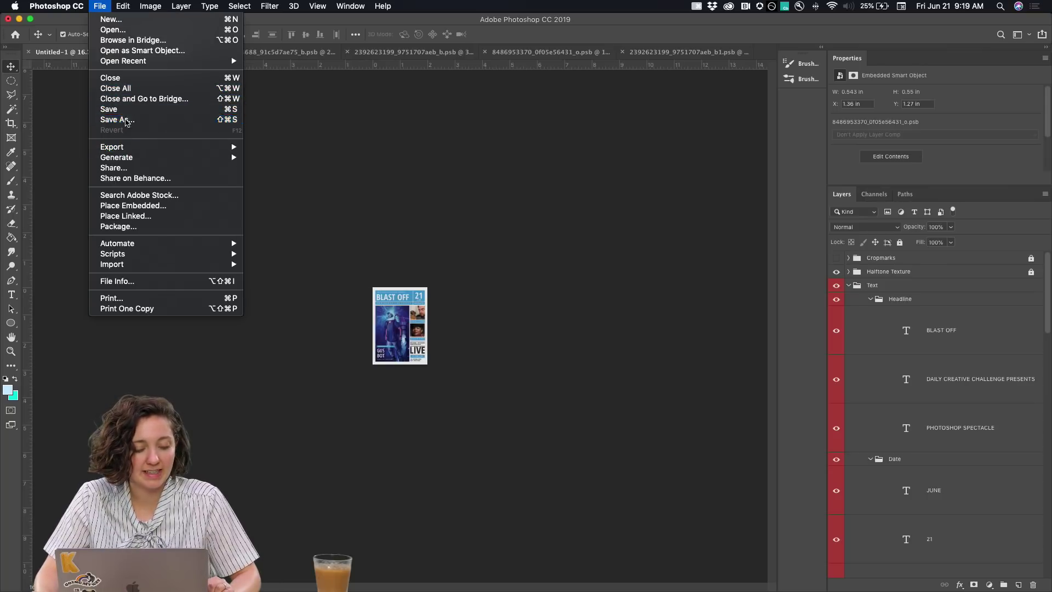
click(118, 119)
click(477, 327)
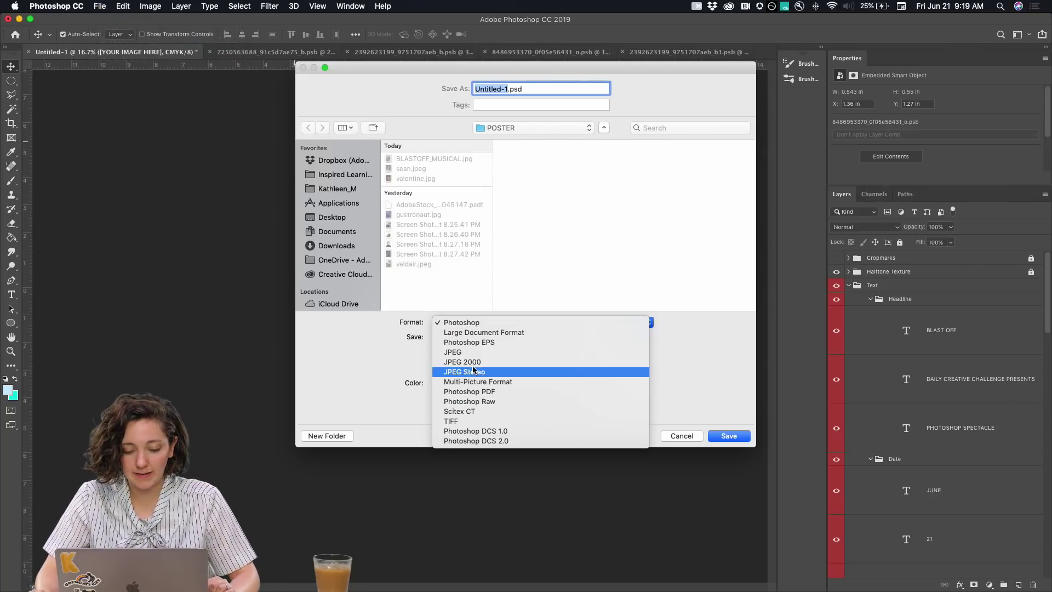
click(469, 351)
text(BLASTOFF_FULLCOLOR.jpg)
key(Return)
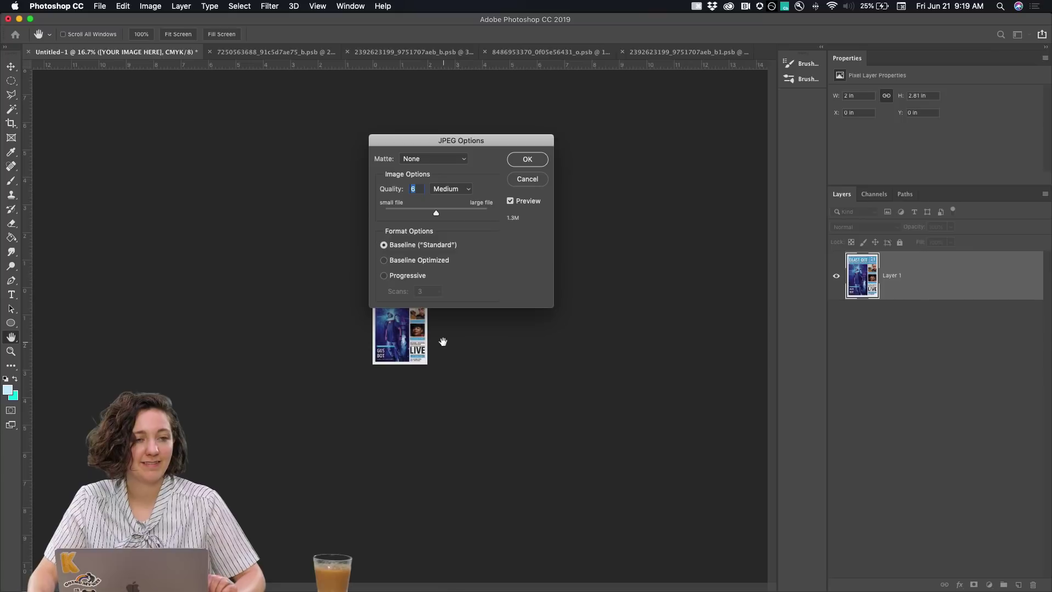
click(540, 163)
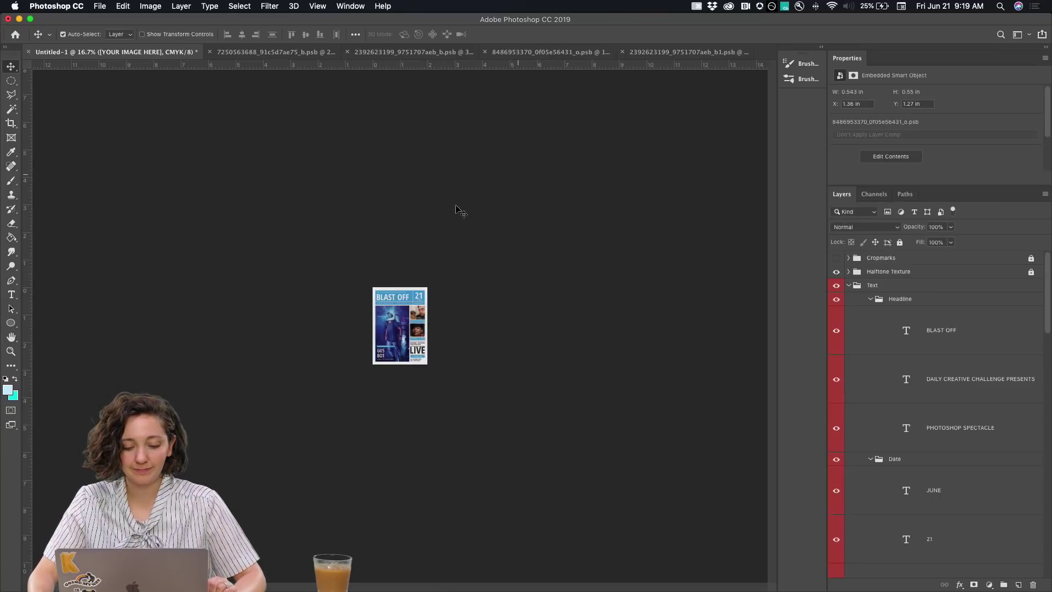
key(super+0)
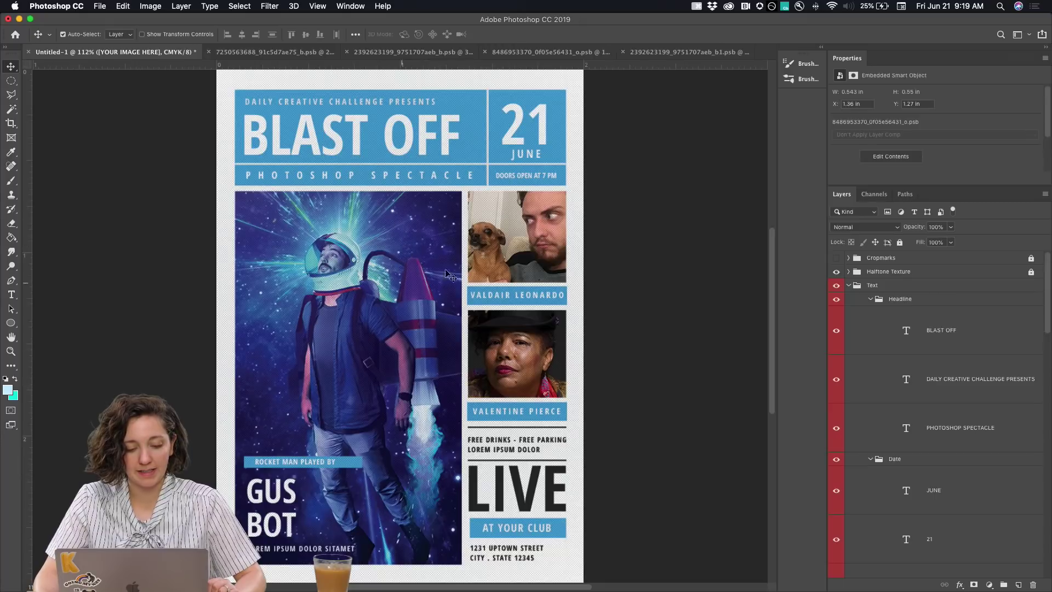
mouse_move(342, 582)
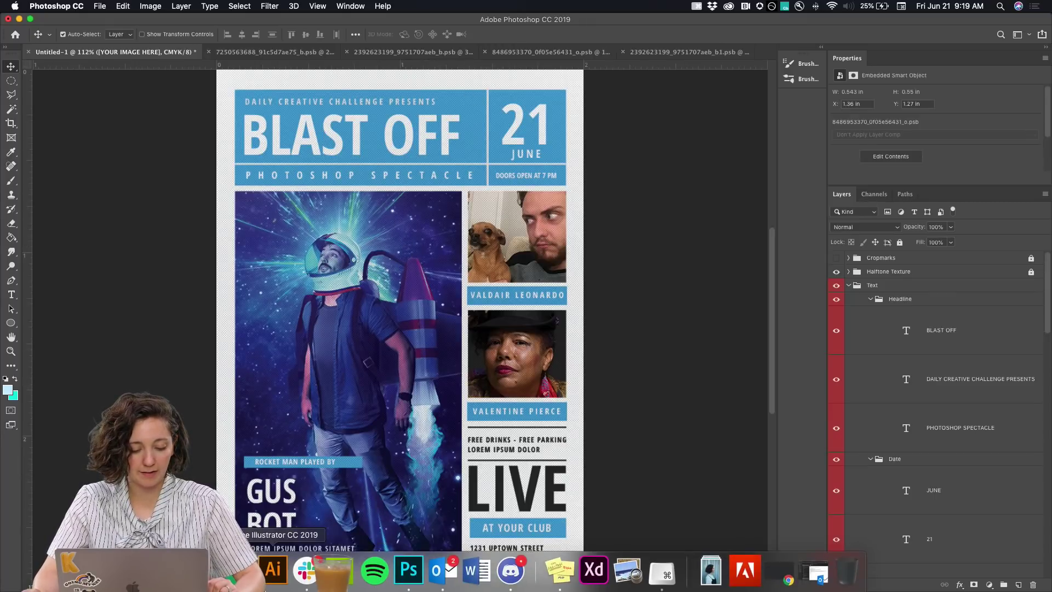
Switch to Chrome and show the Behance profile page
click(255, 570)
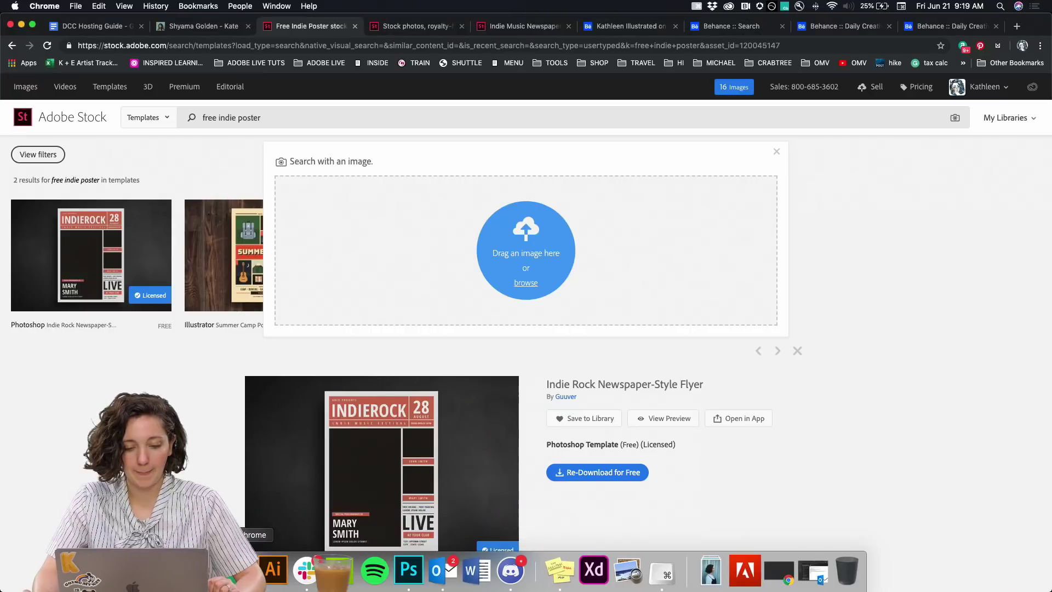
click(631, 26)
mouse_move(257, 299)
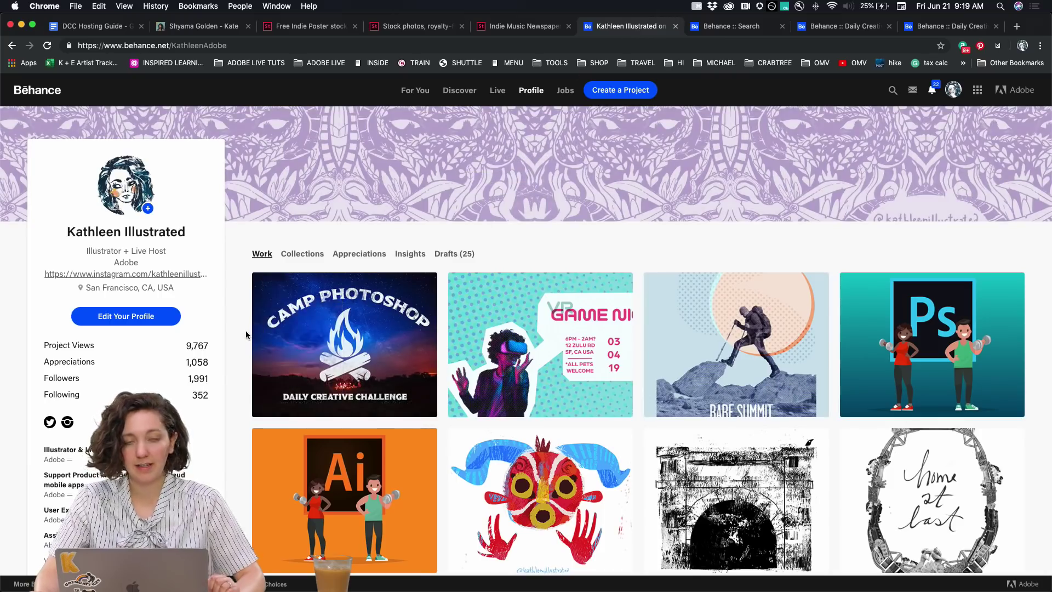
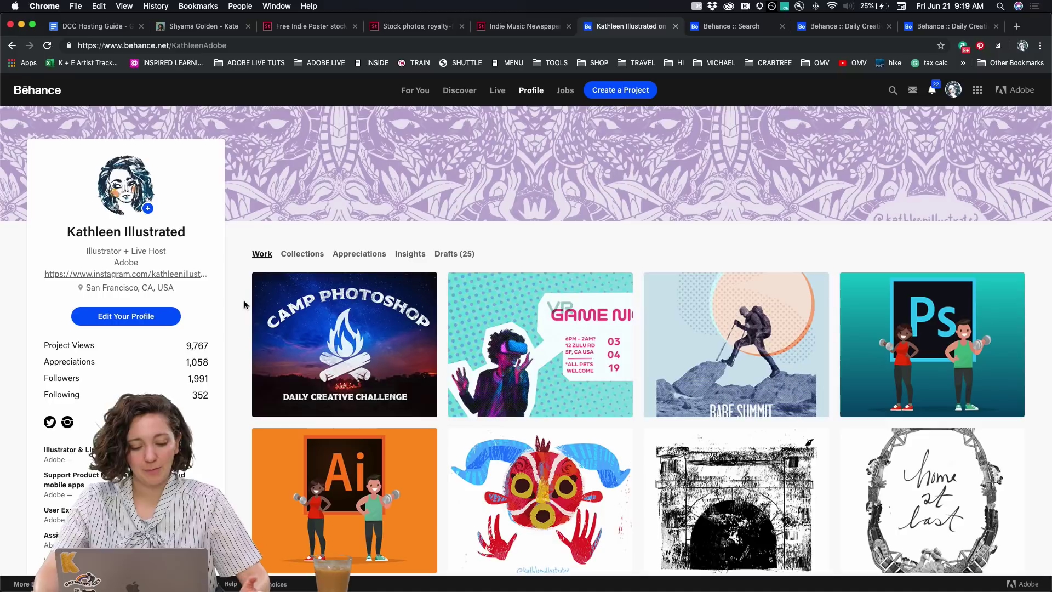
Add a saturated blue Solid Color fill layer above the dog-and-man portrait
mouse_move(352, 589)
click(407, 586)
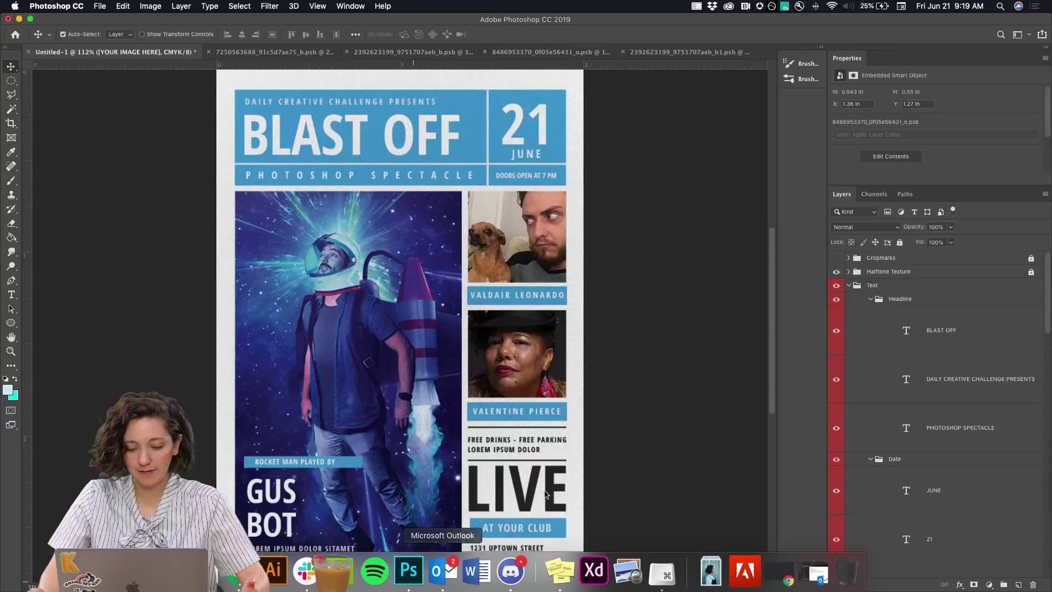
scroll(957, 330, down, 1)
scroll(957, 329, up, 1)
scroll(542, 268, up, 1)
click(543, 268)
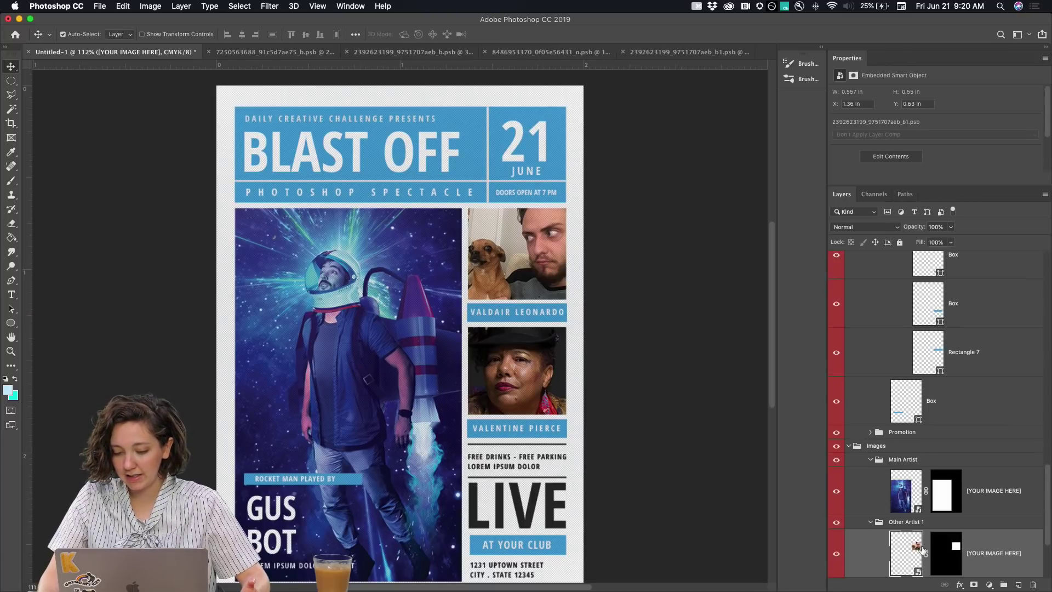
click(989, 585)
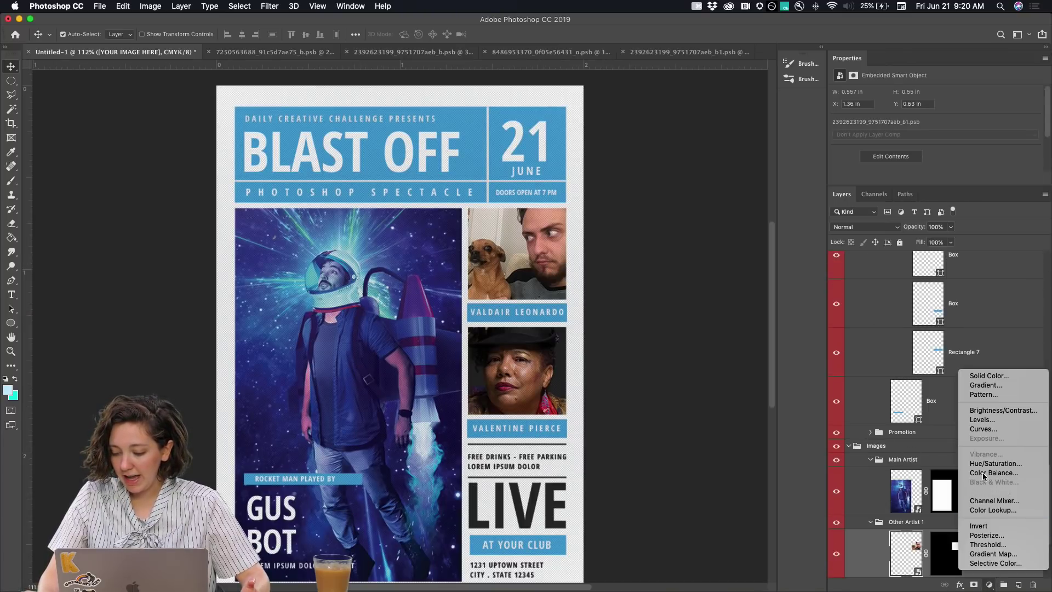
click(991, 376)
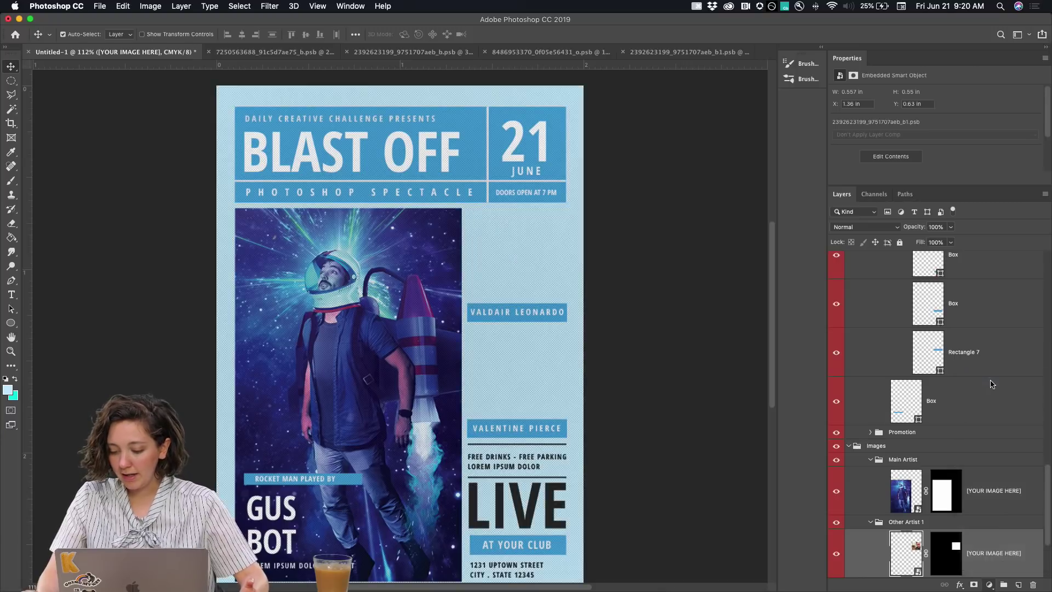
drag(670, 75, 674, 73)
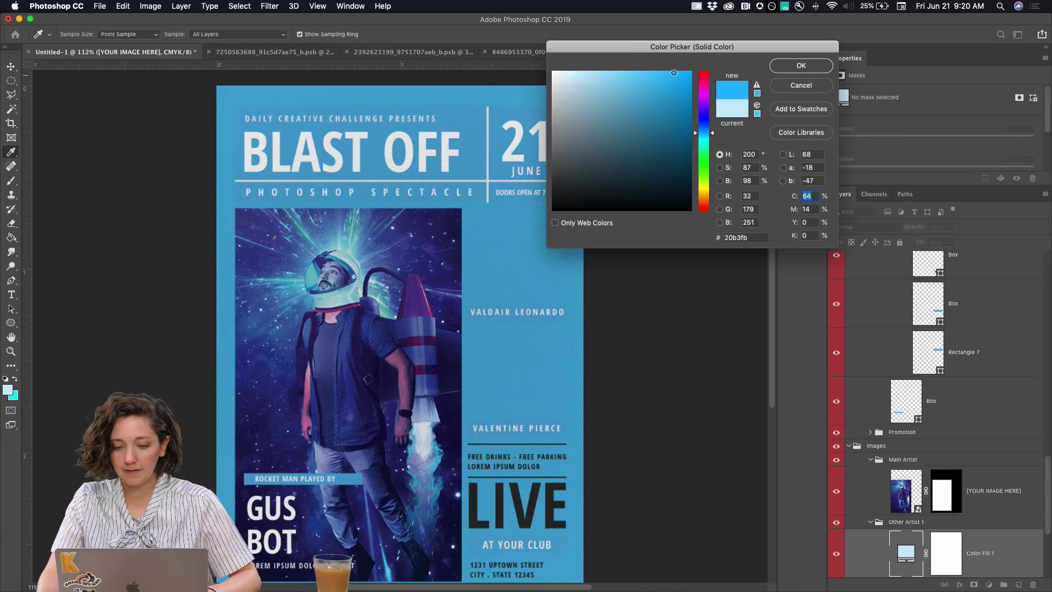
click(789, 67)
Clip the blue fill to the dog-and-man photo and set its blend mode to Color
scroll(968, 479, down, 5)
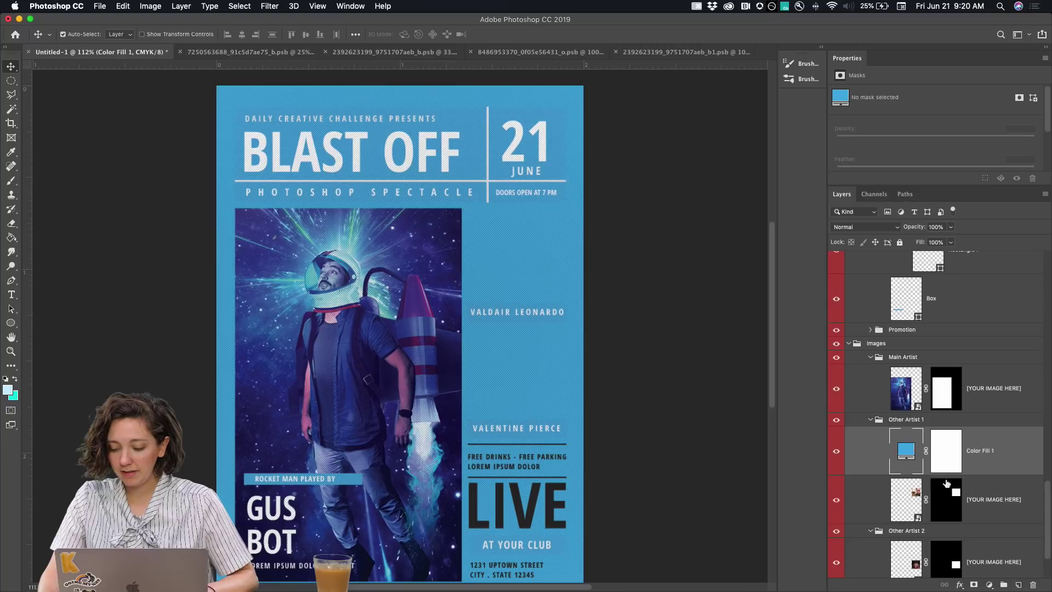
key(z)
alt+click(904, 477)
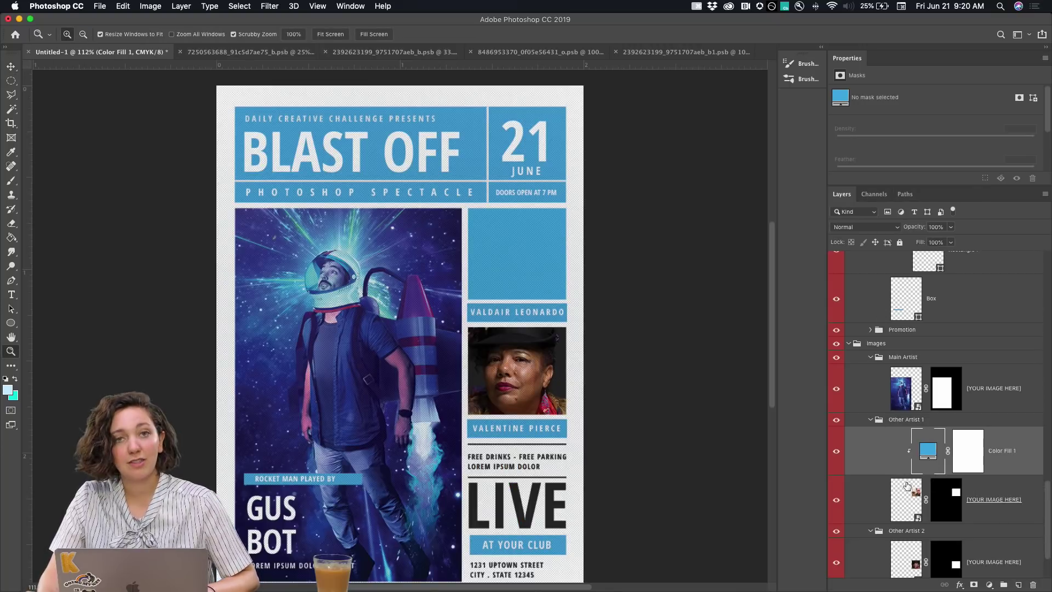
click(865, 227)
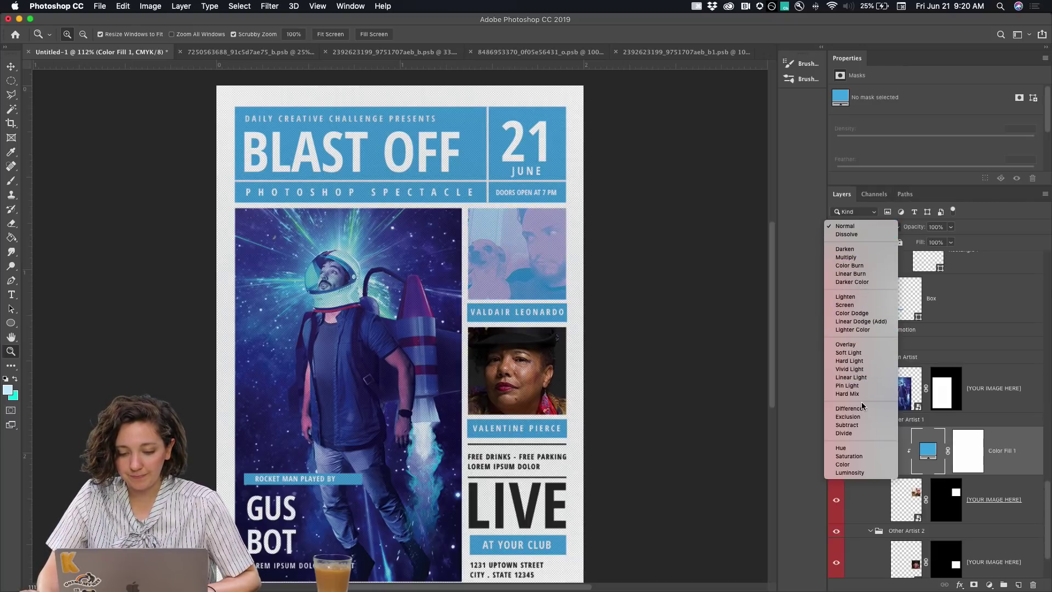
click(857, 465)
Copy the blue fill onto the second artist photo, clip it, and lower the tints to 67% and 85%
scroll(910, 493, down, 3)
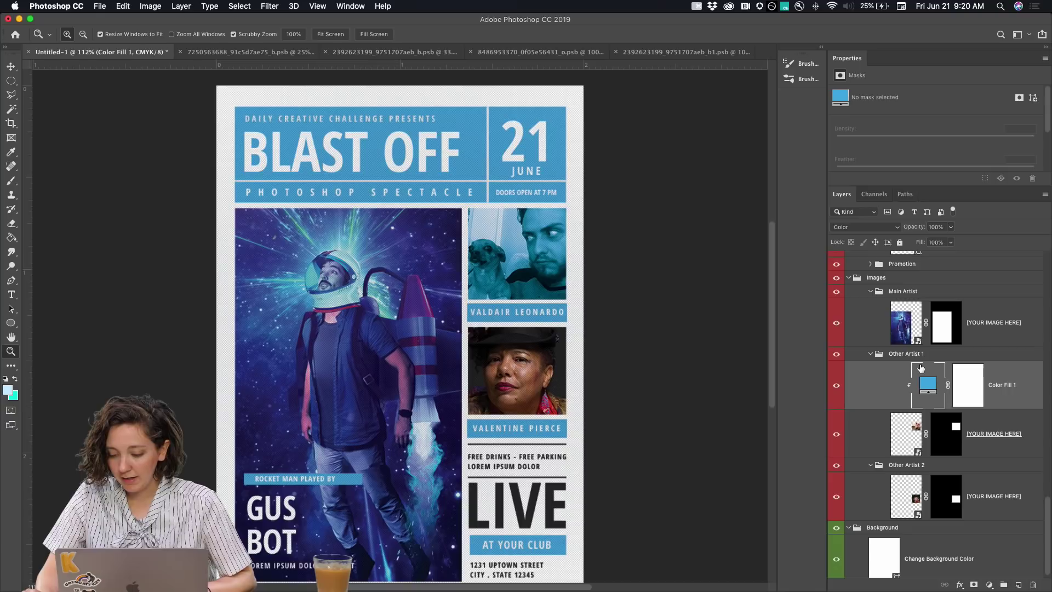
drag(925, 392, 910, 474)
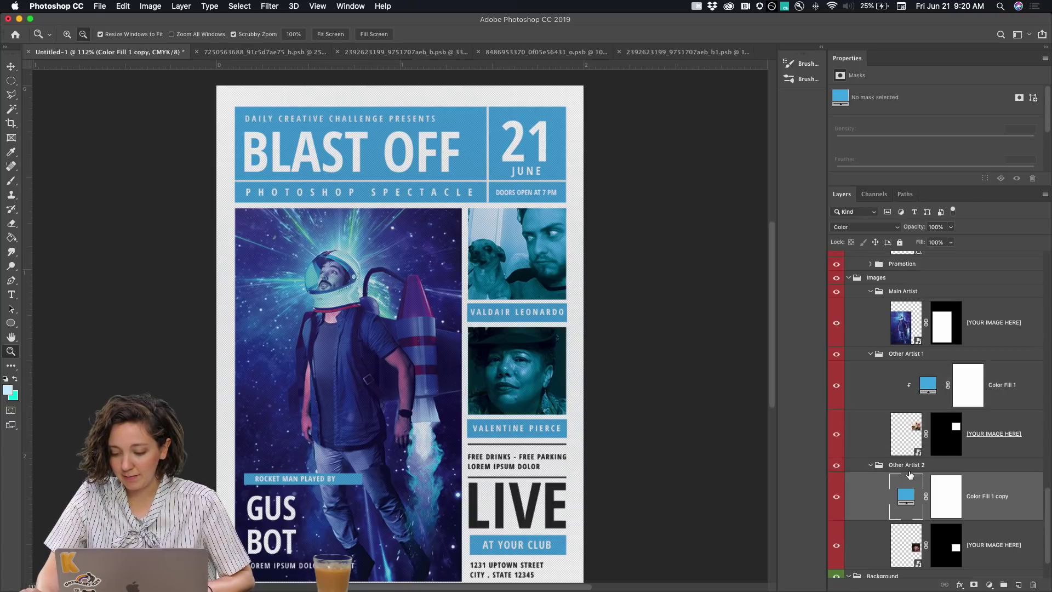
scroll(910, 475, down, 3)
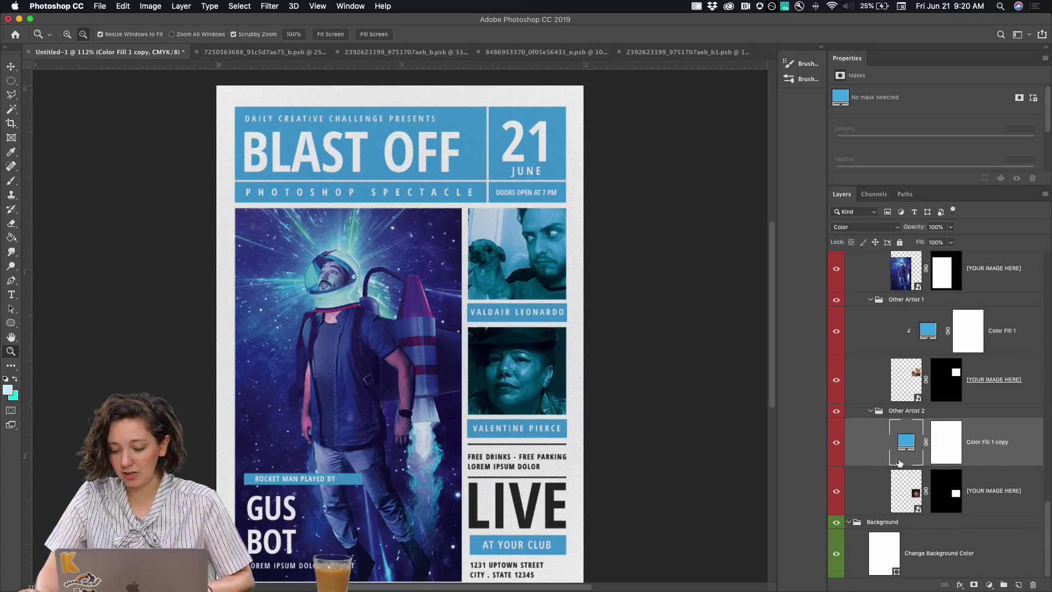
alt+click(897, 463)
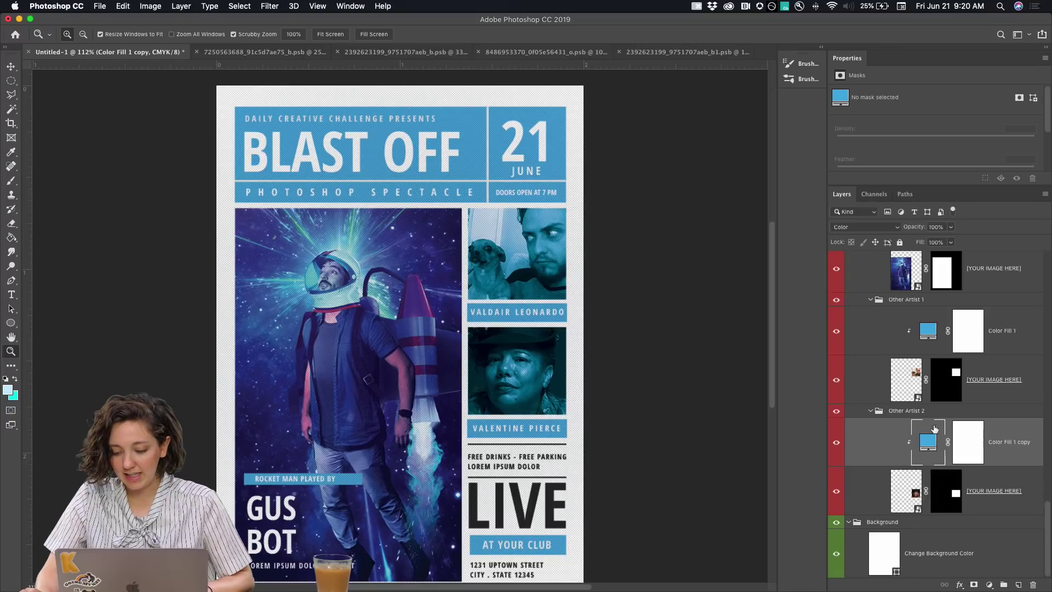
mouse_move(911, 231)
mouse_down()
mouse_move(896, 230)
mouse_move(948, 228)
mouse_move(928, 228)
mouse_up()
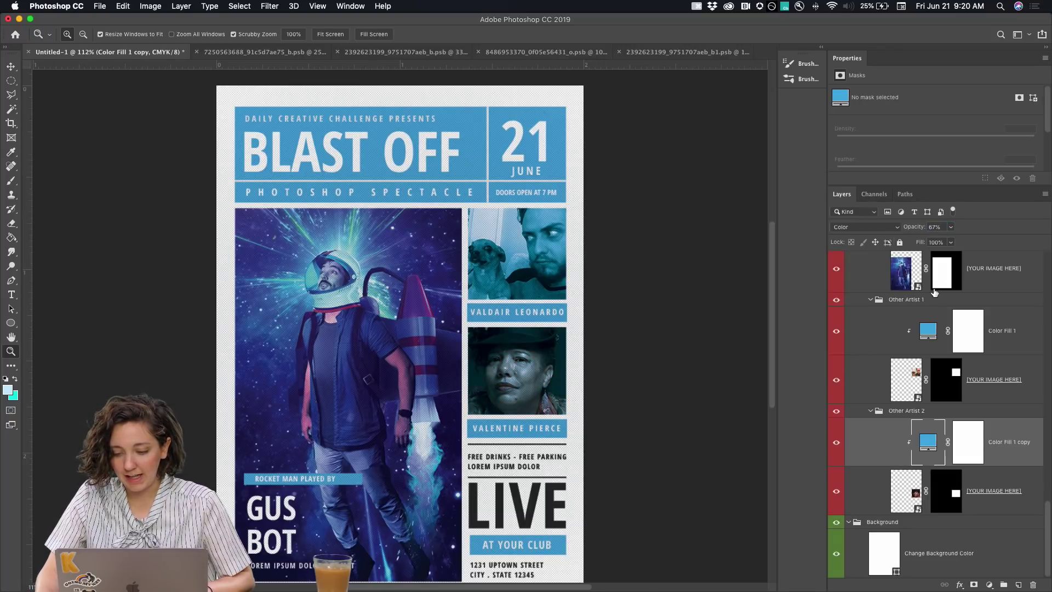
click(927, 329)
drag(906, 230, 894, 231)
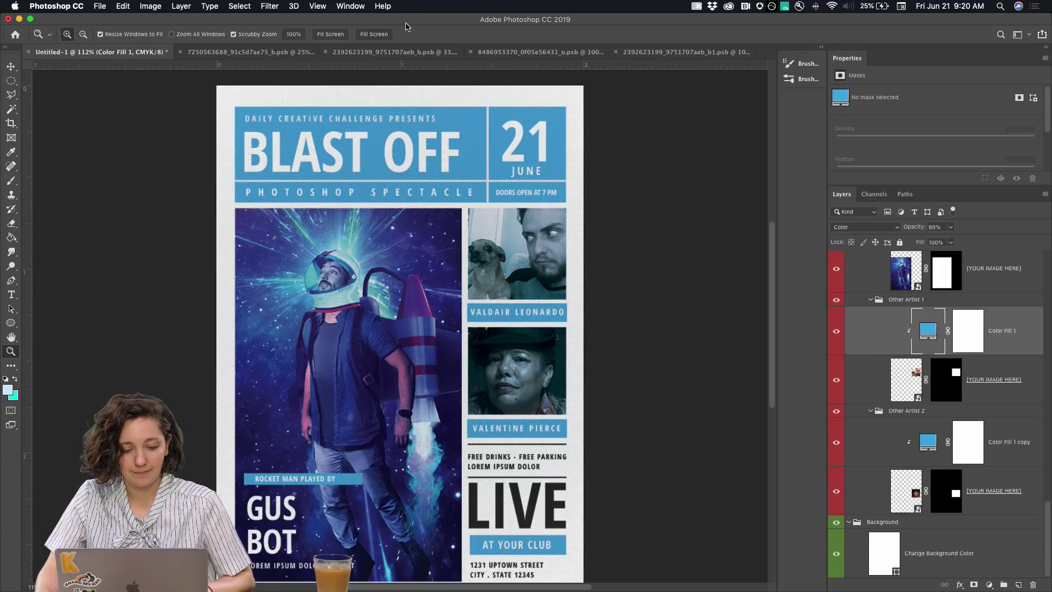
Save the poster as a JPEG named BLASTOFF_ALLBLUEBABY, accepting the default JPEG quality options
click(99, 6)
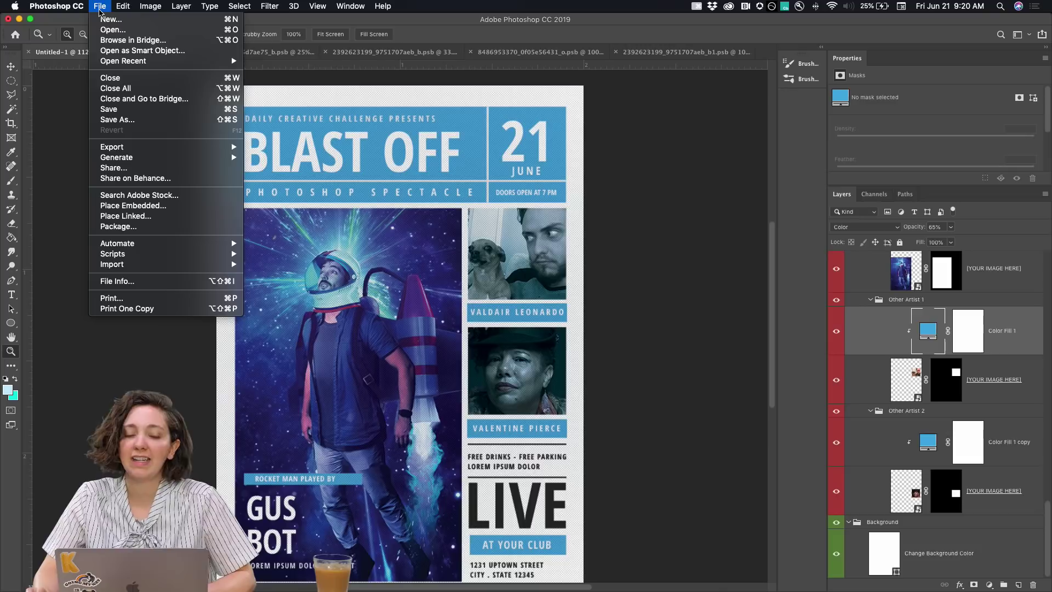
click(124, 119)
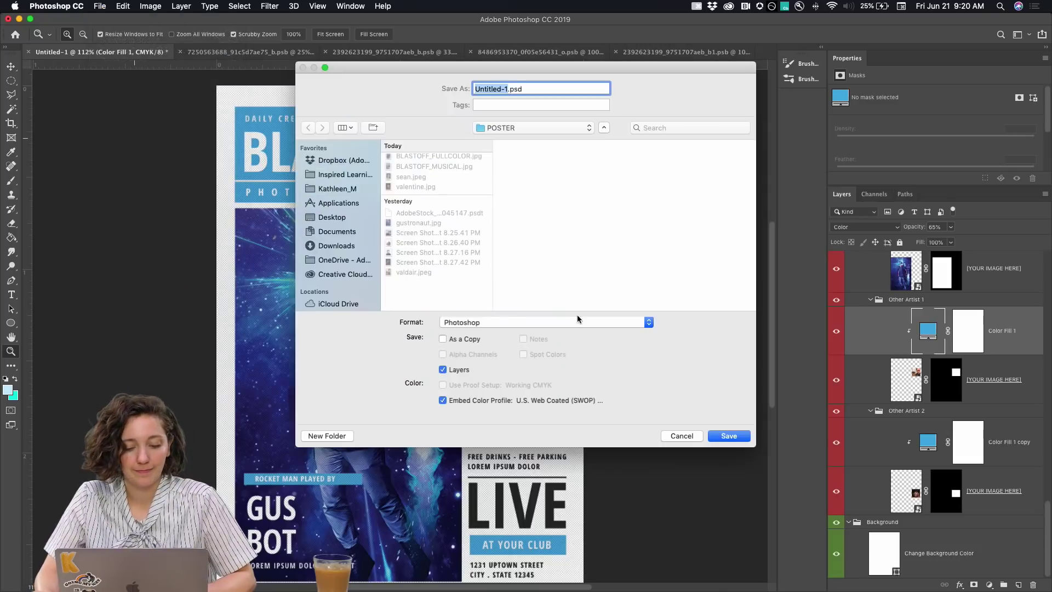
click(507, 321)
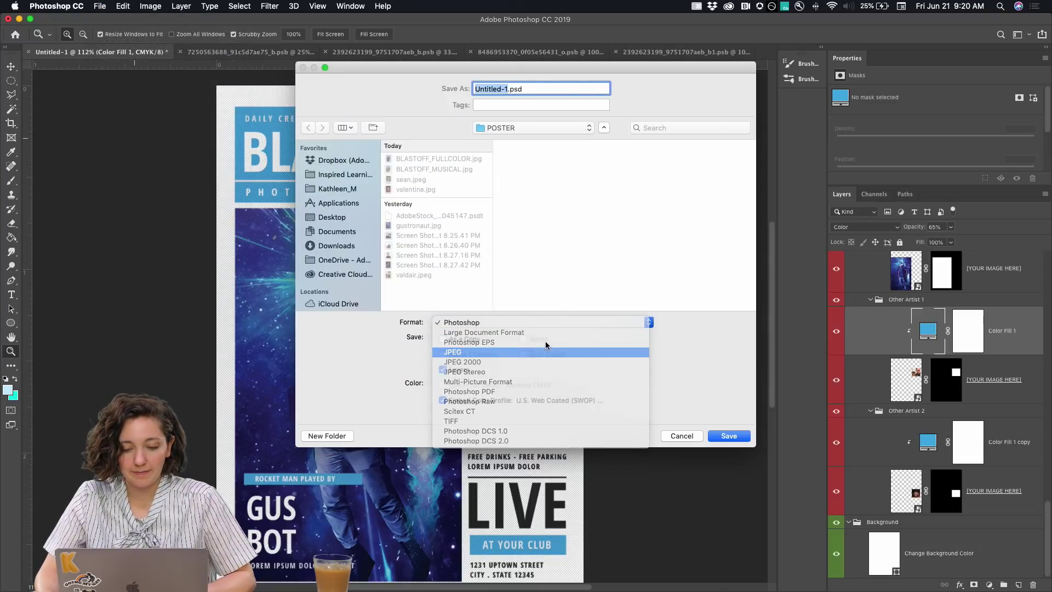
click(529, 352)
text(BLASTOFF_ALLBLU)
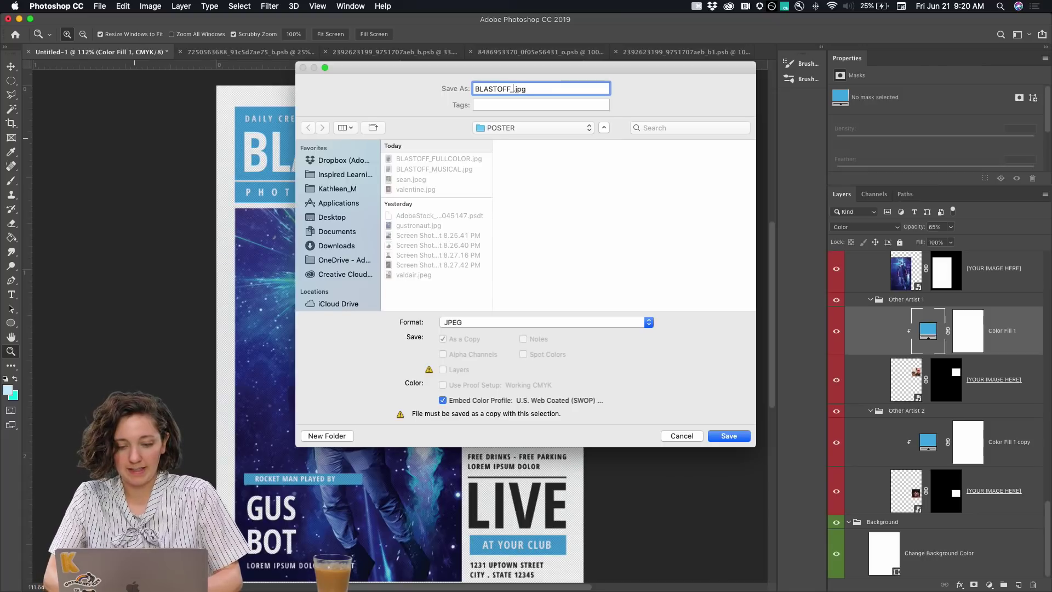
text(EBABY)
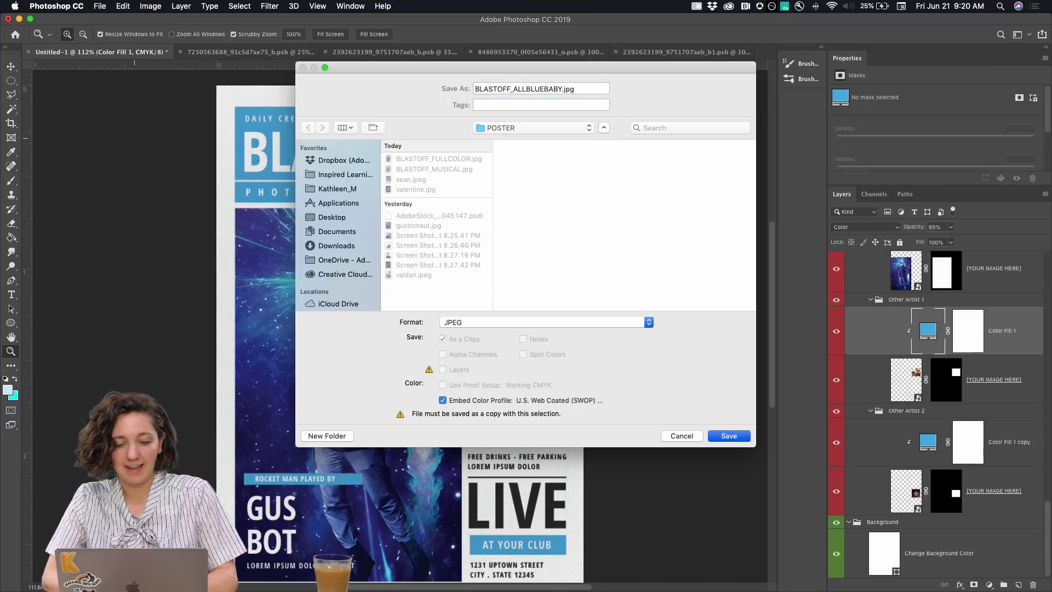
key(Return)
click(527, 159)
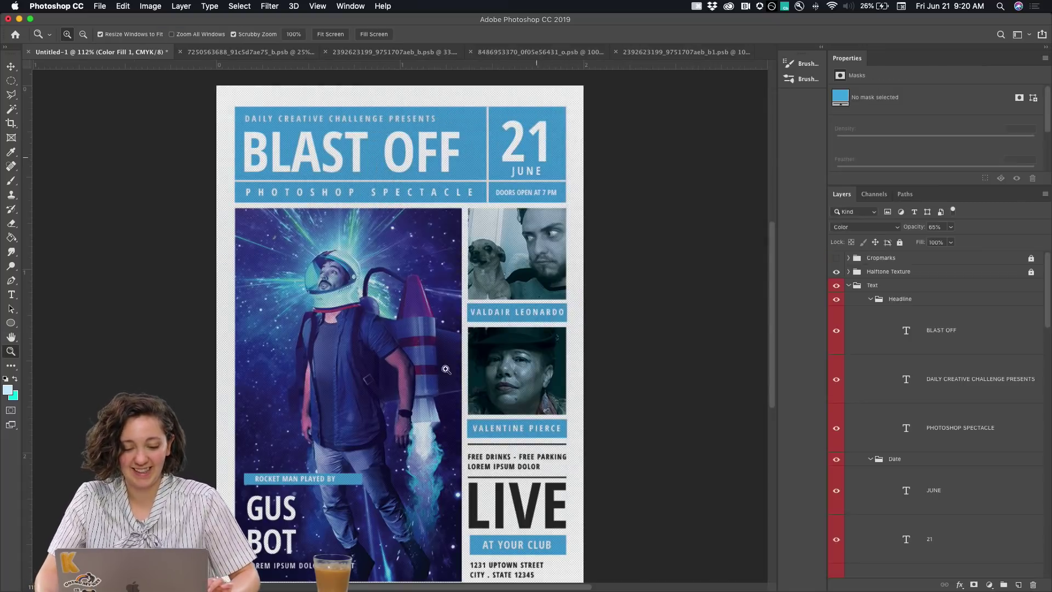
Return to Behance and open the Camp Photoshop project for editing
click(240, 570)
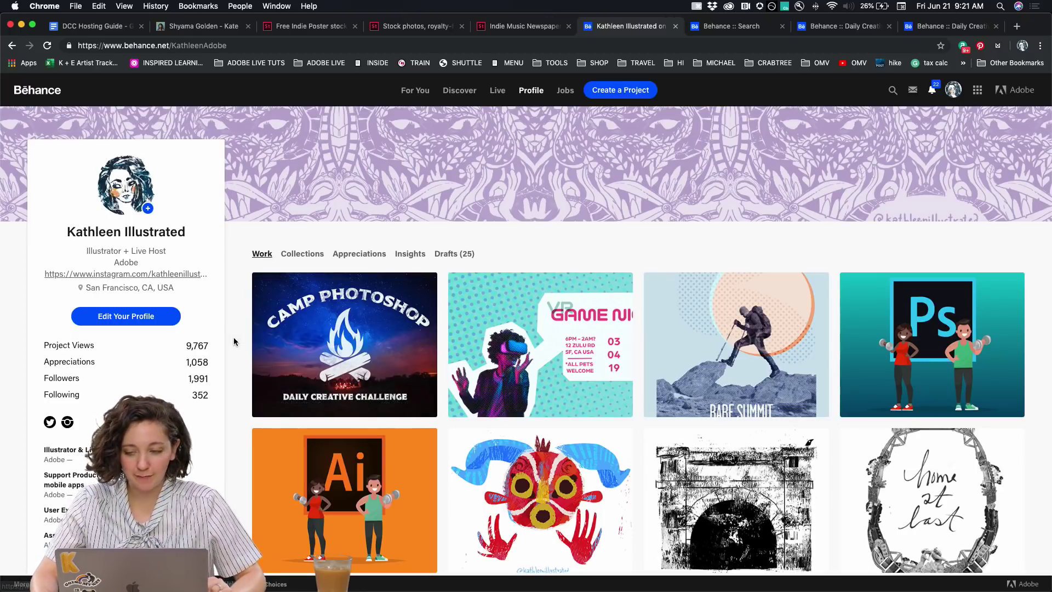
click(273, 292)
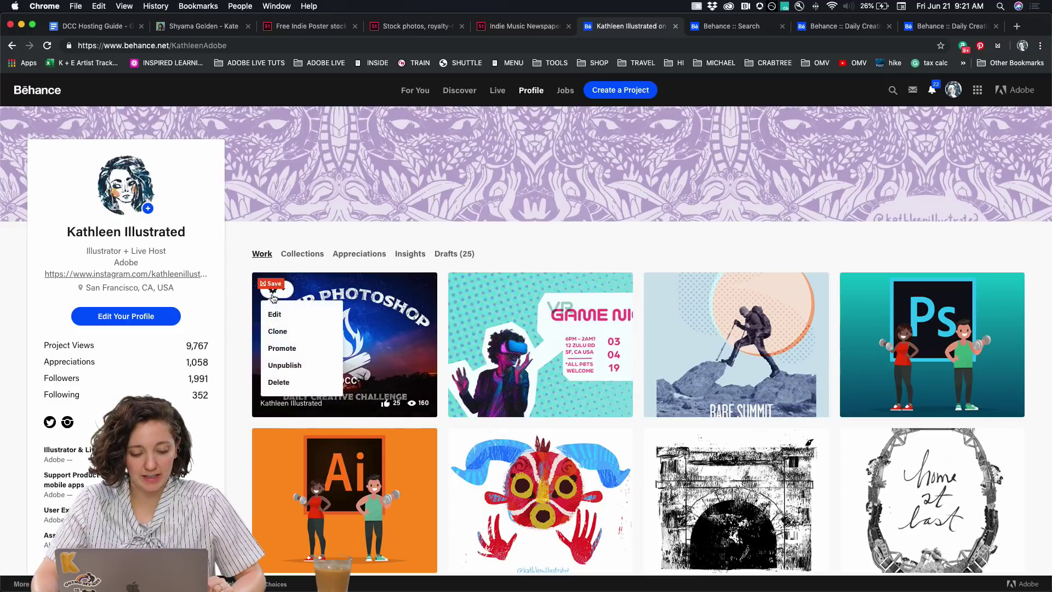
click(274, 315)
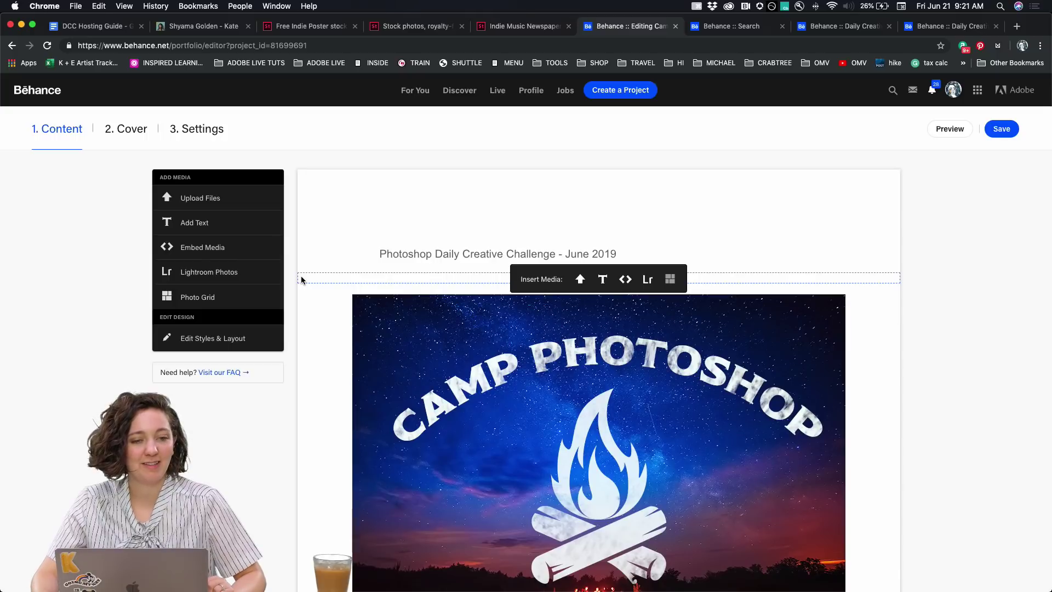
Add a 'Day 4 - Make a poster' text block below the last image
scroll(291, 399, down, 20)
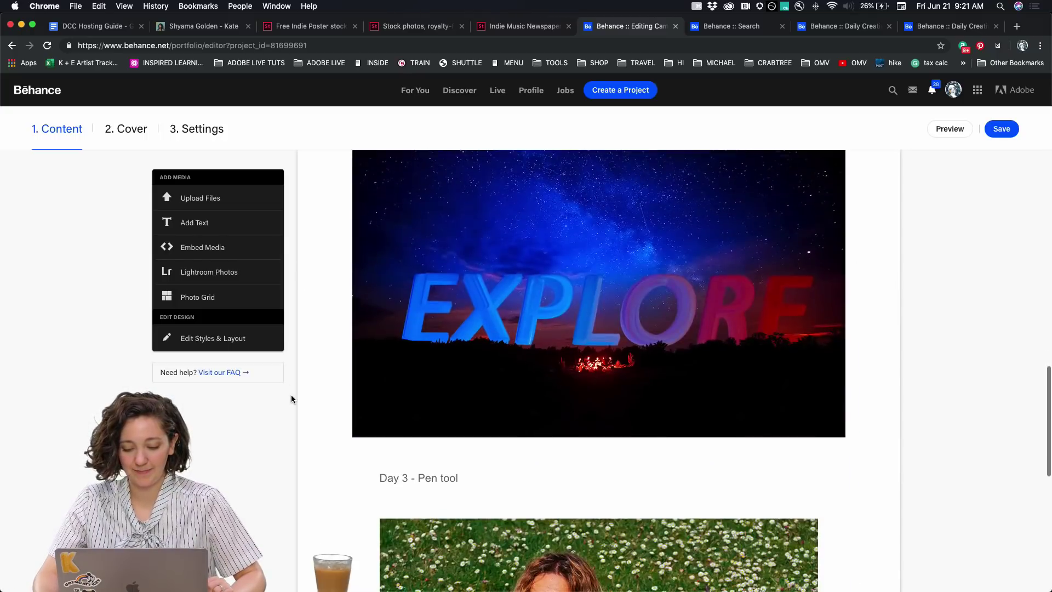
scroll(292, 399, down, 10)
mouse_move(422, 482)
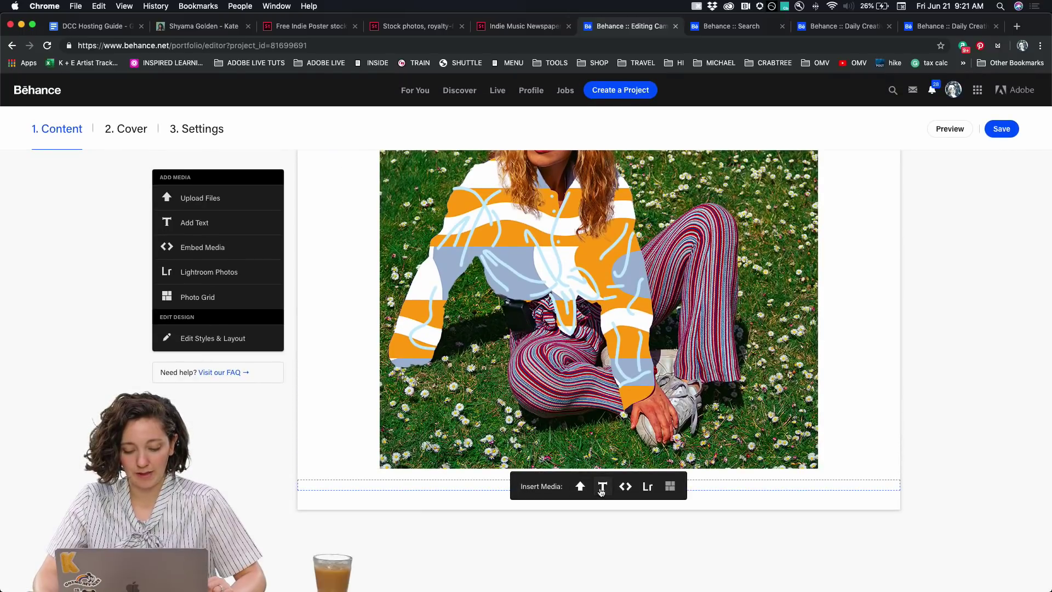
click(601, 492)
text(Day 4)
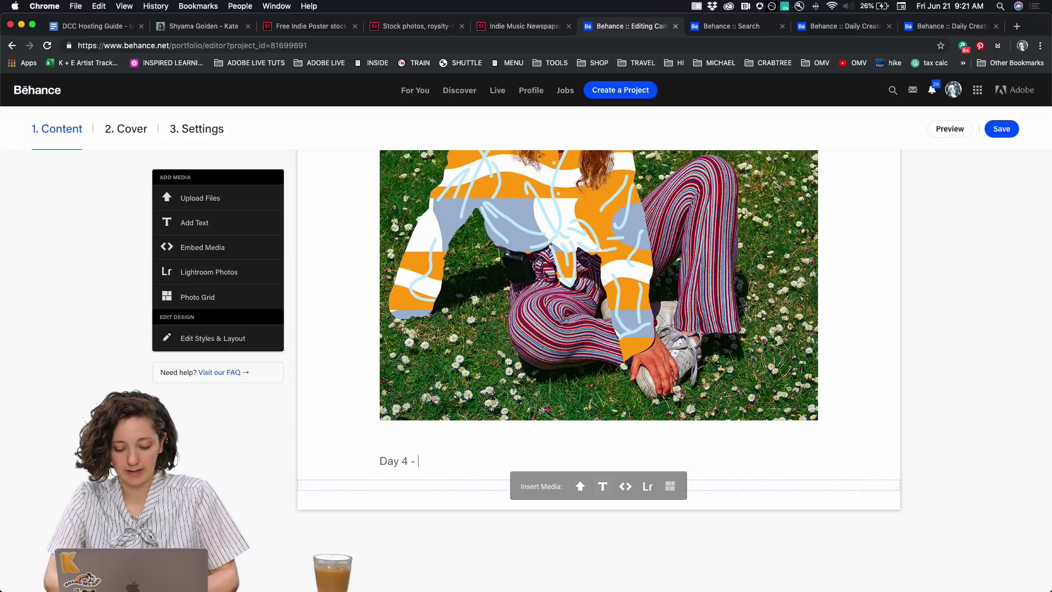
text( - Make)
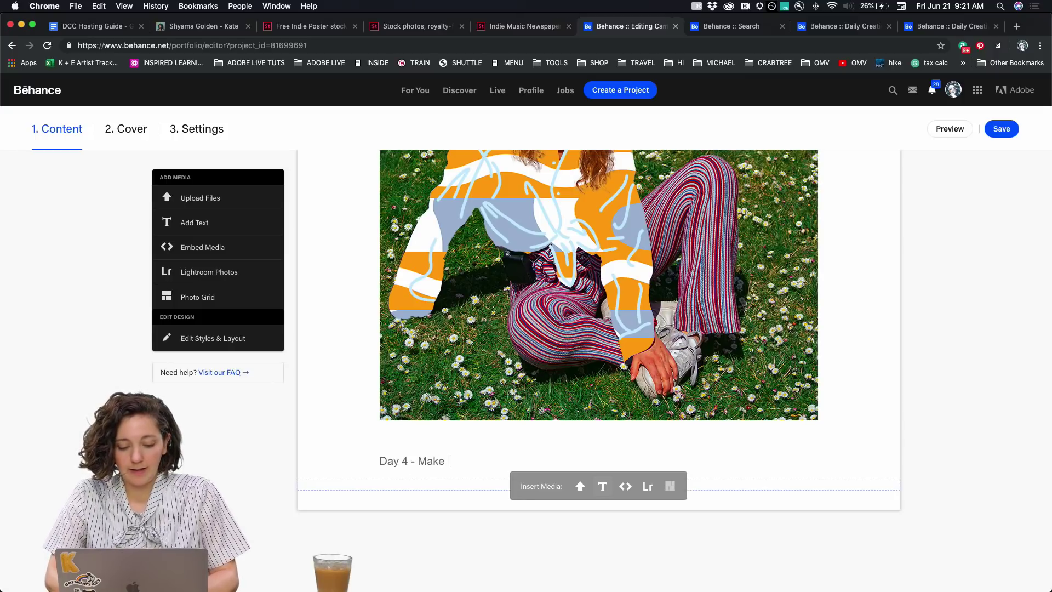
text( a poster)
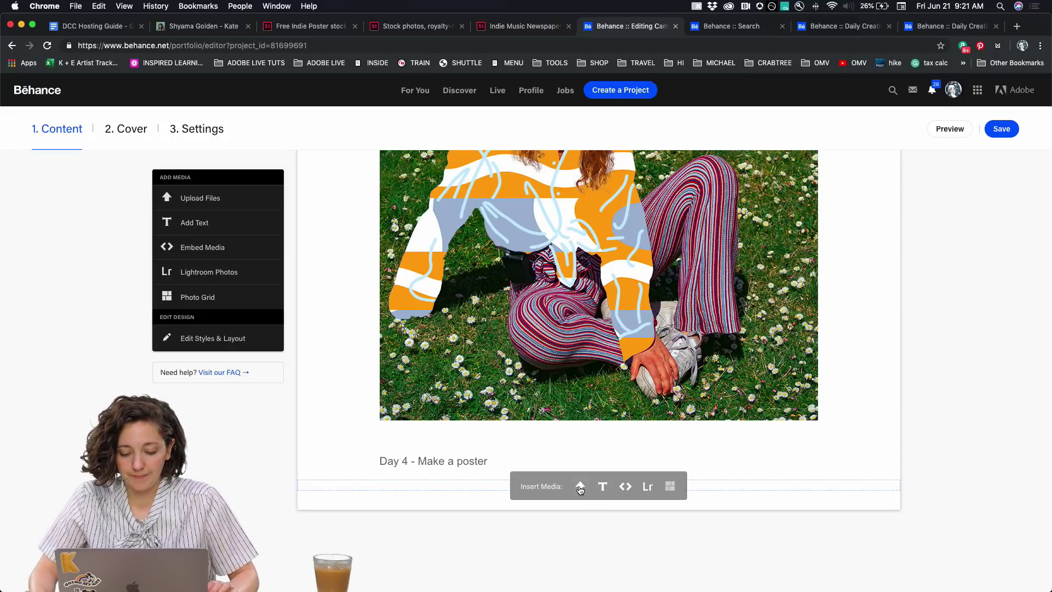
Upload BLASTOFF_ALLBLUEBABY.jpg from the POSTER folder into the project
click(580, 486)
click(267, 117)
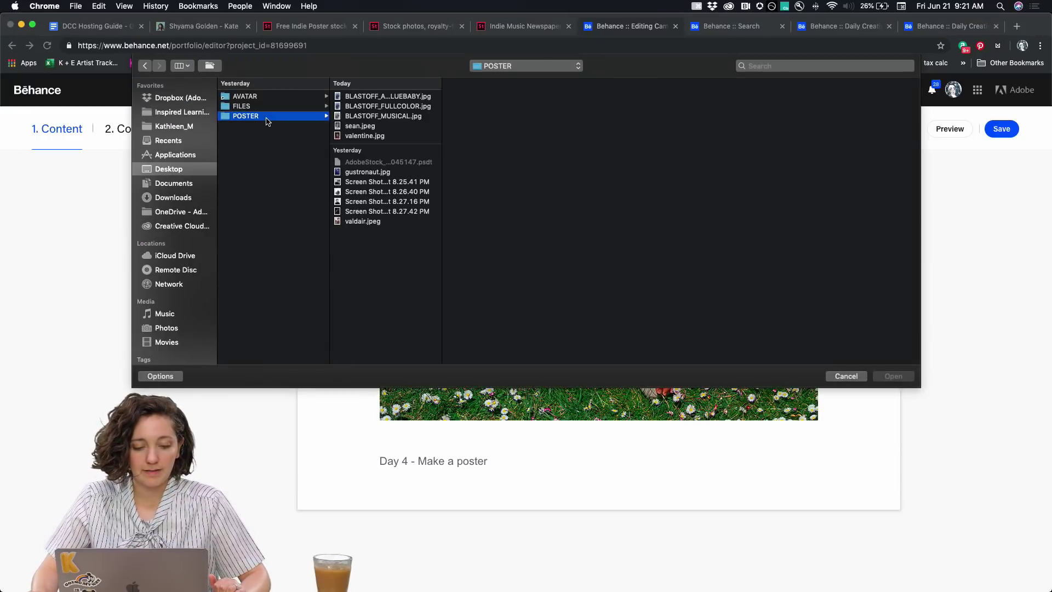
click(355, 97)
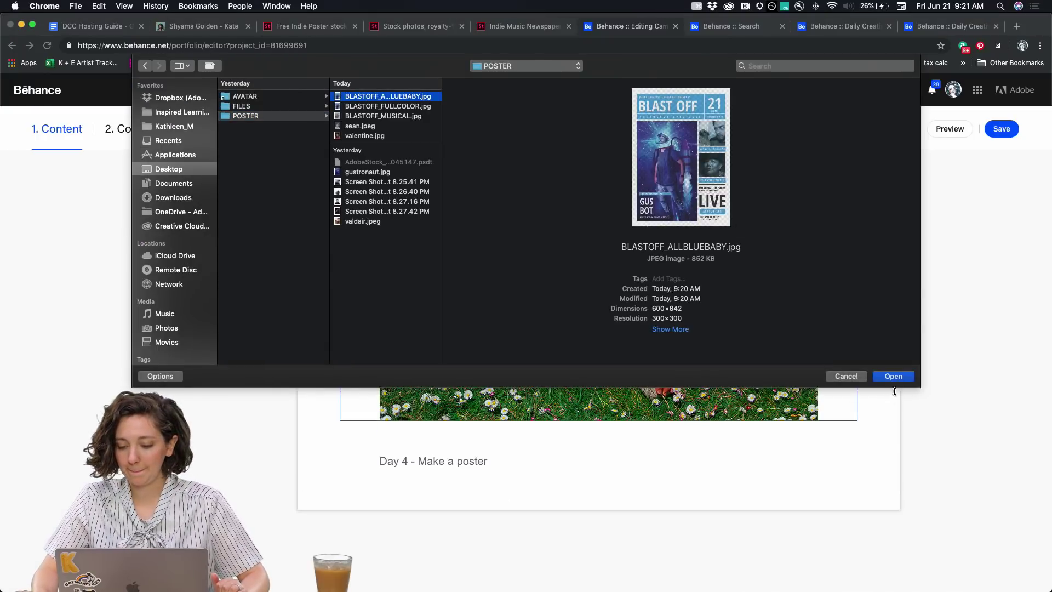
key(Return)
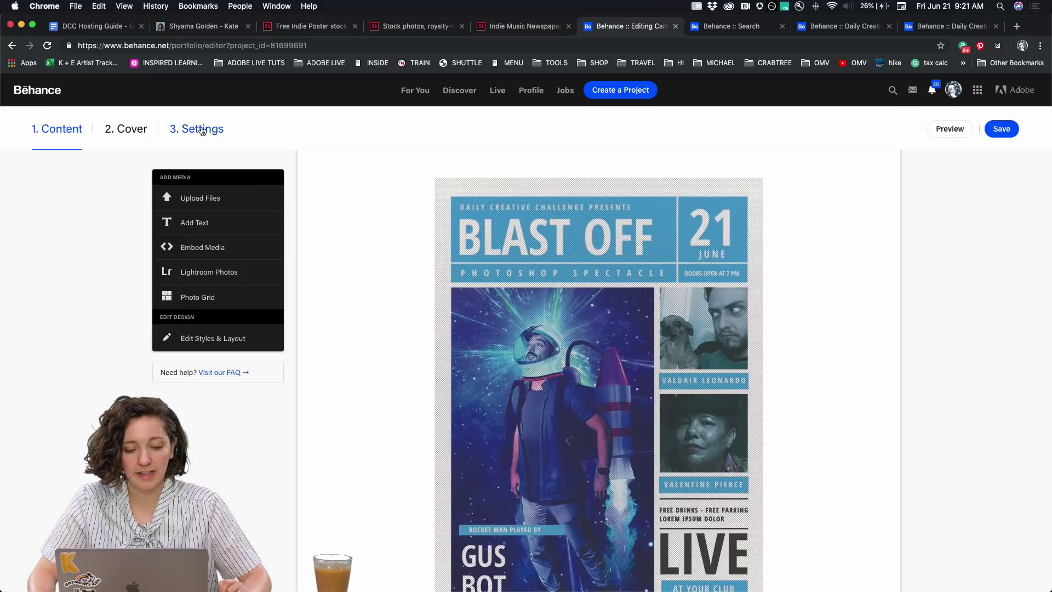
Check the PSDAILYCHALLENGE keyword under Discoverability in project Settings and save to publish
click(202, 130)
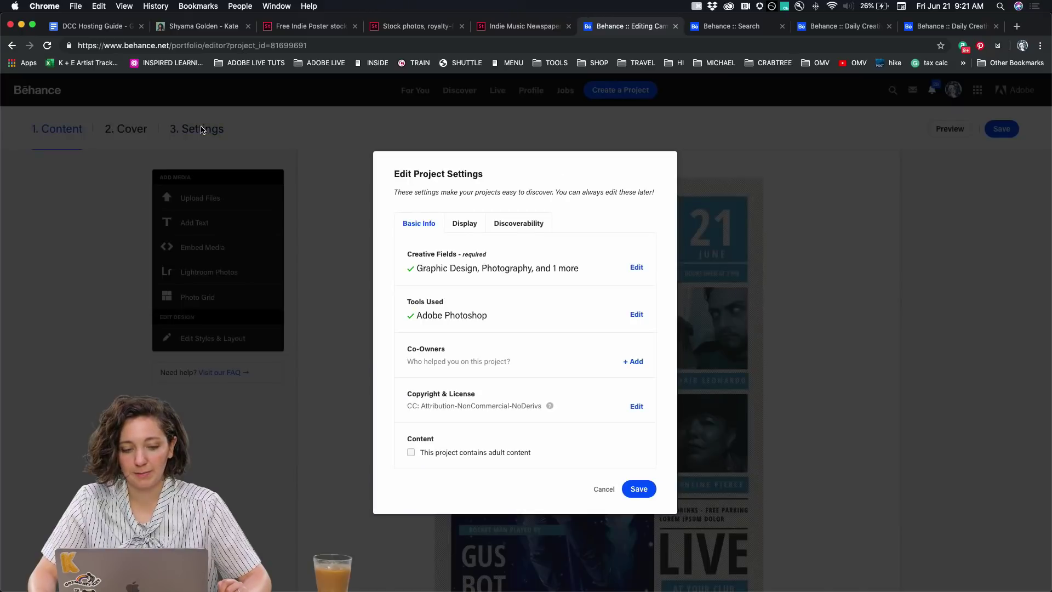
click(508, 224)
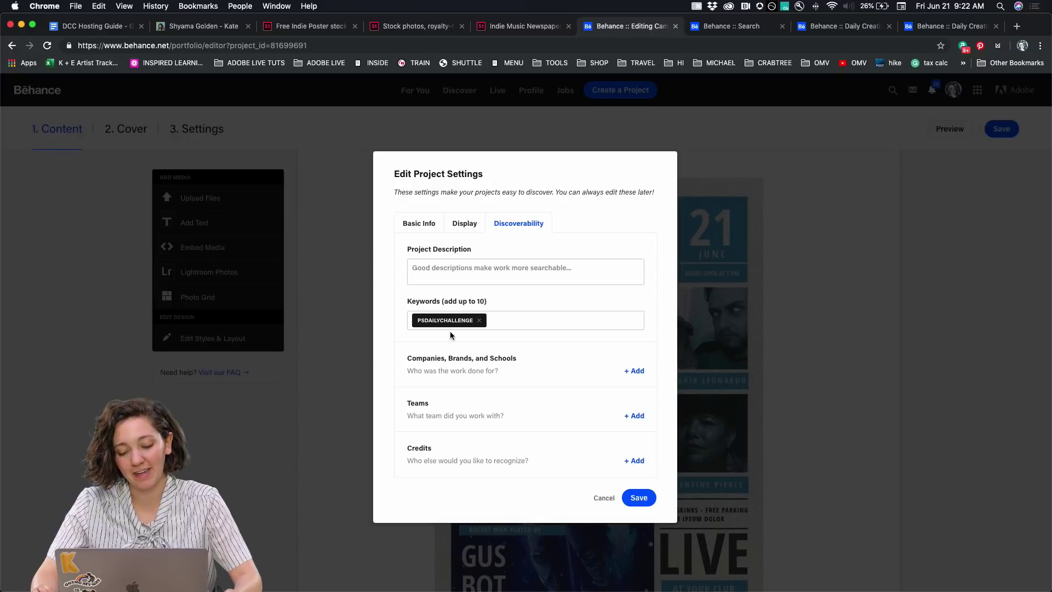
click(637, 499)
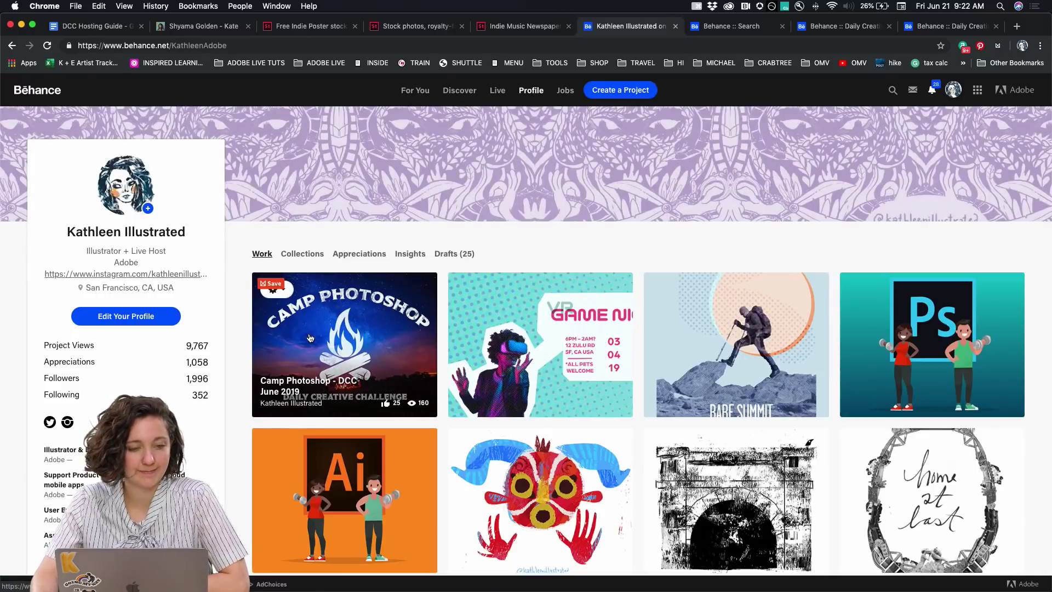
Open the published Camp Photoshop project, view the Day 4 blue poster, then close it
click(309, 334)
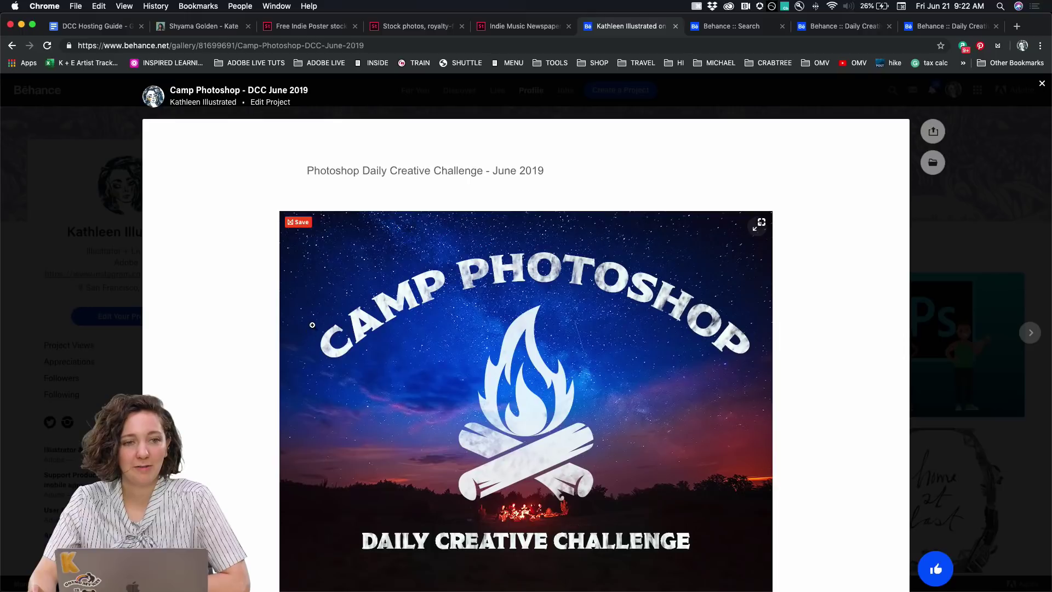
scroll(342, 312, down, 20)
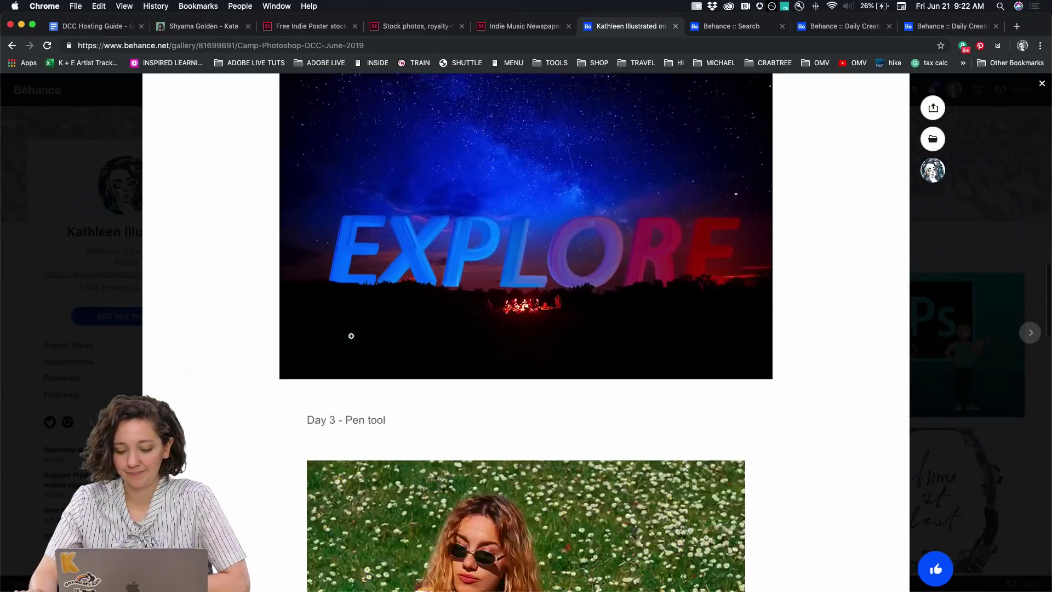
scroll(352, 336, down, 9)
scroll(352, 337, up, 4)
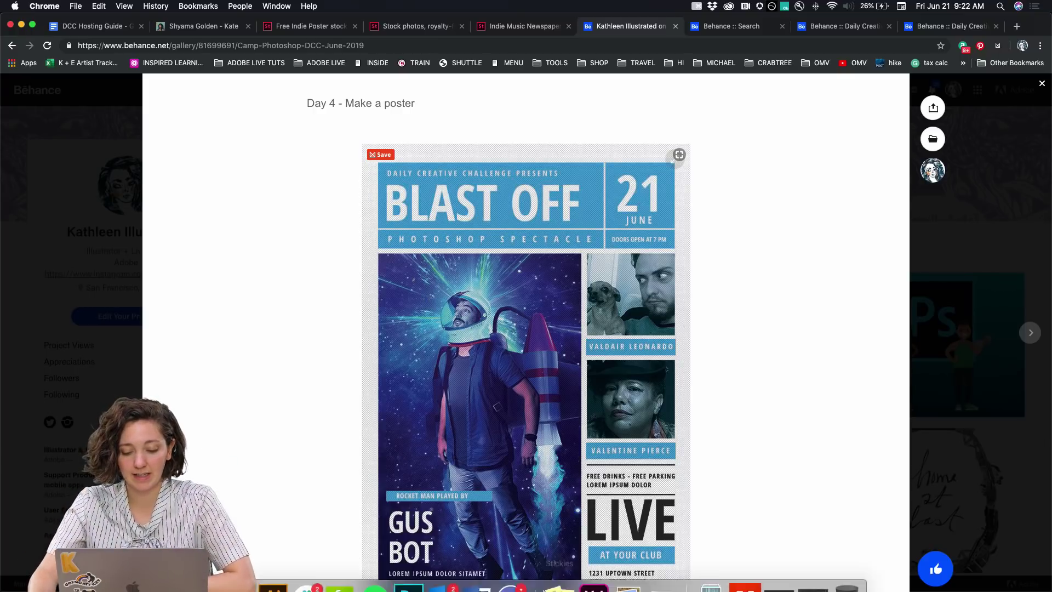
scroll(399, 204, down, 2)
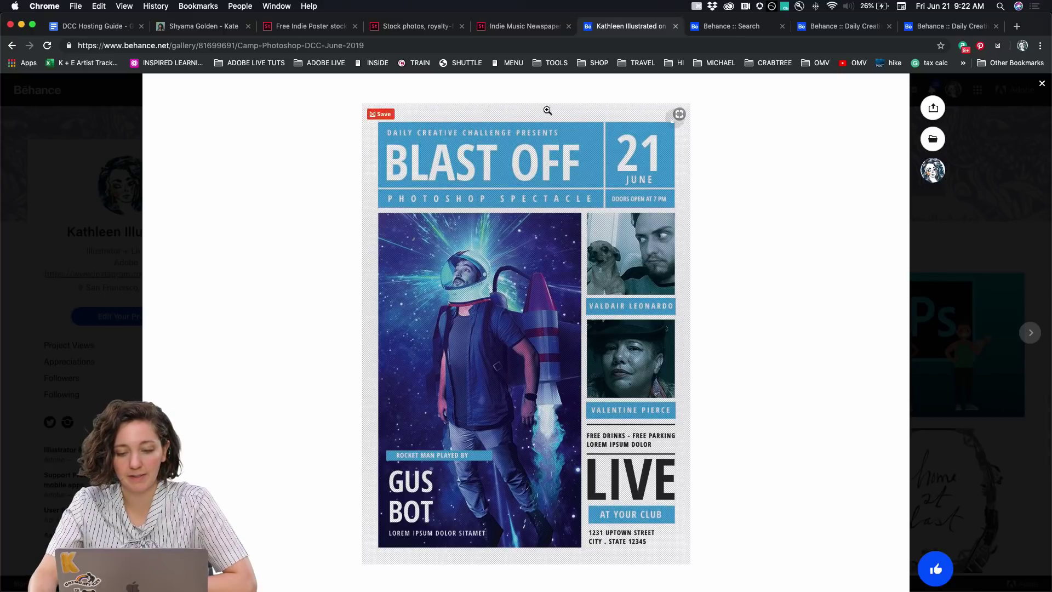
mouse_move(340, 576)
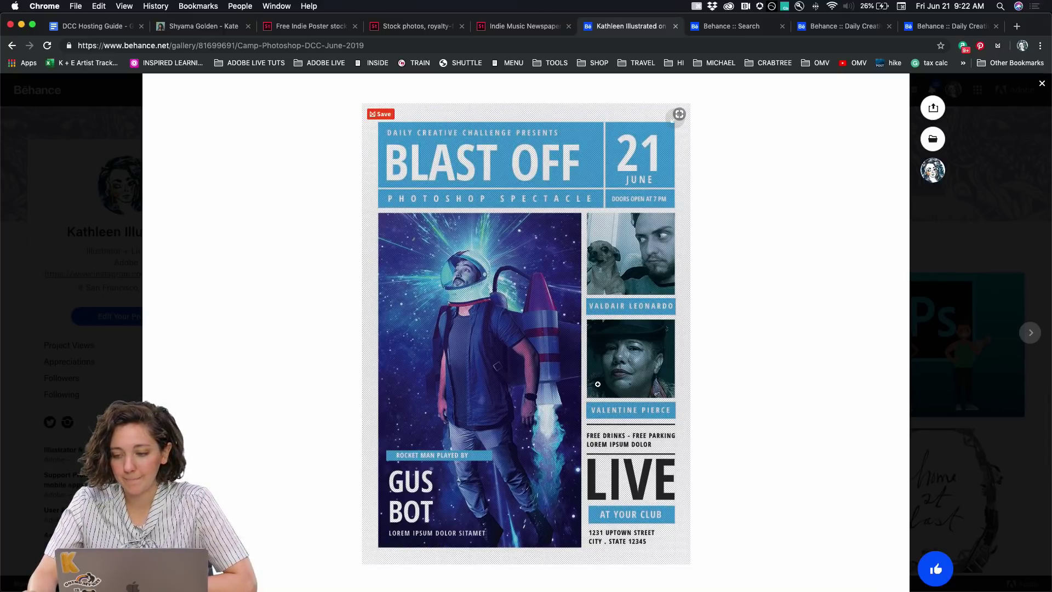
click(975, 277)
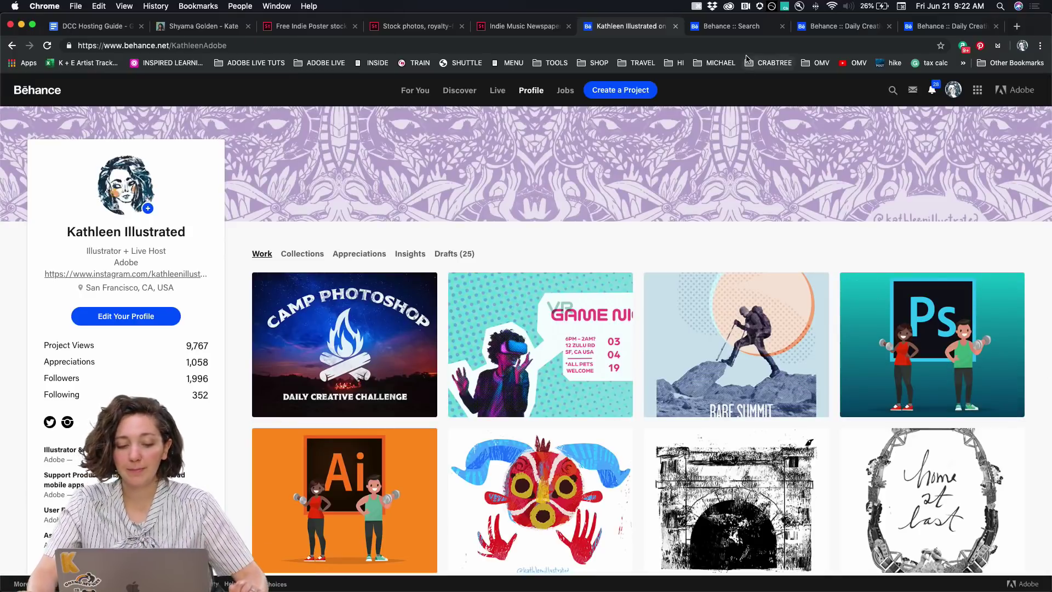
Browse the PSDAILYCHALLENGE search results and view the PDCC Day 2 [V2] project
click(722, 31)
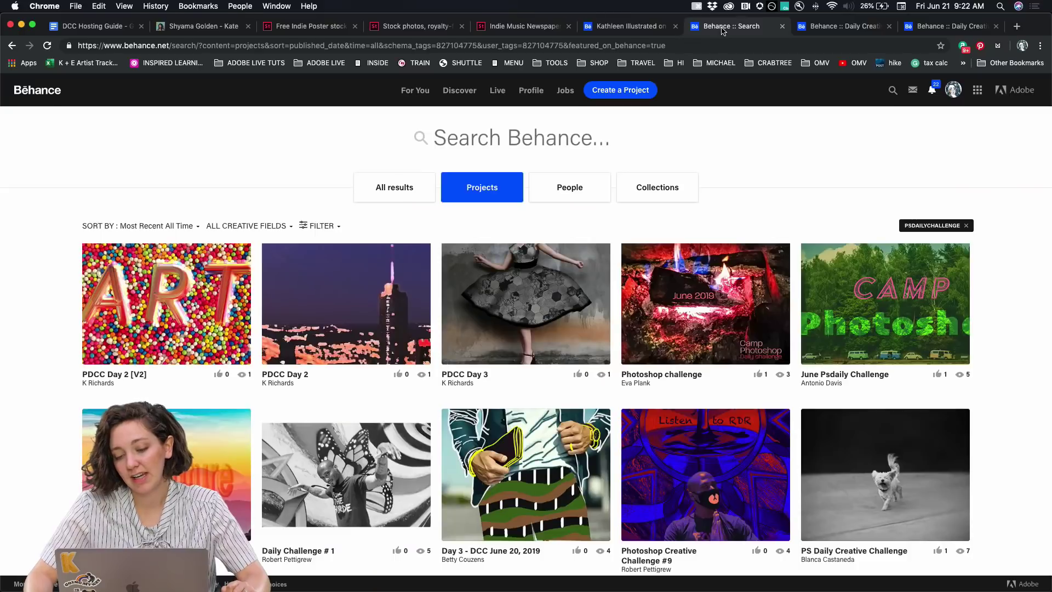
scroll(25, 323, down, 7)
scroll(25, 323, down, 3)
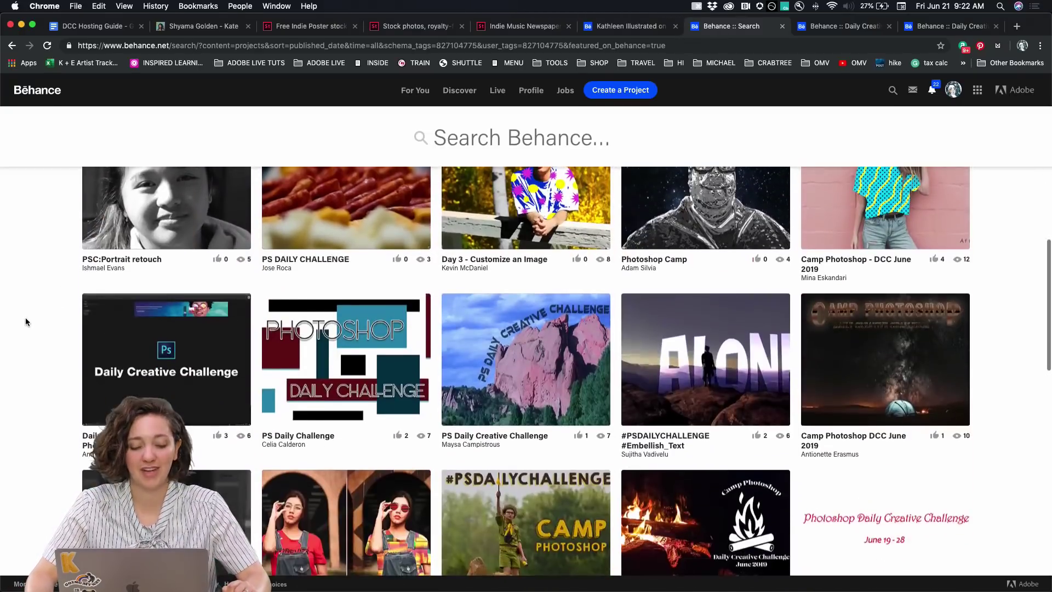
scroll(26, 322, up, 10)
click(87, 323)
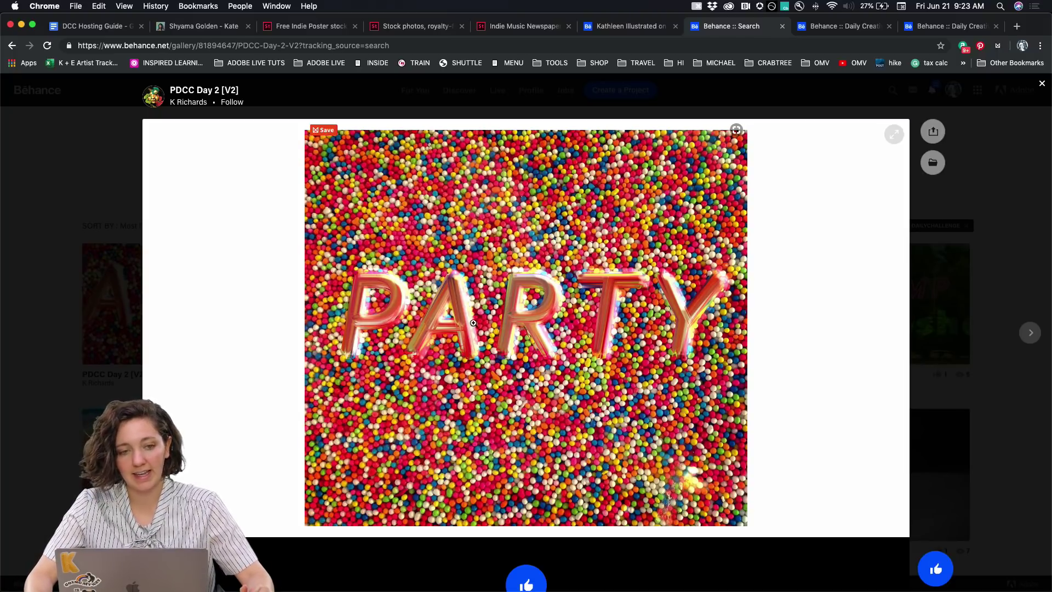
click(1001, 174)
View the PDCC Day 3 project and close it, back to the results
scroll(508, 195, down, 3)
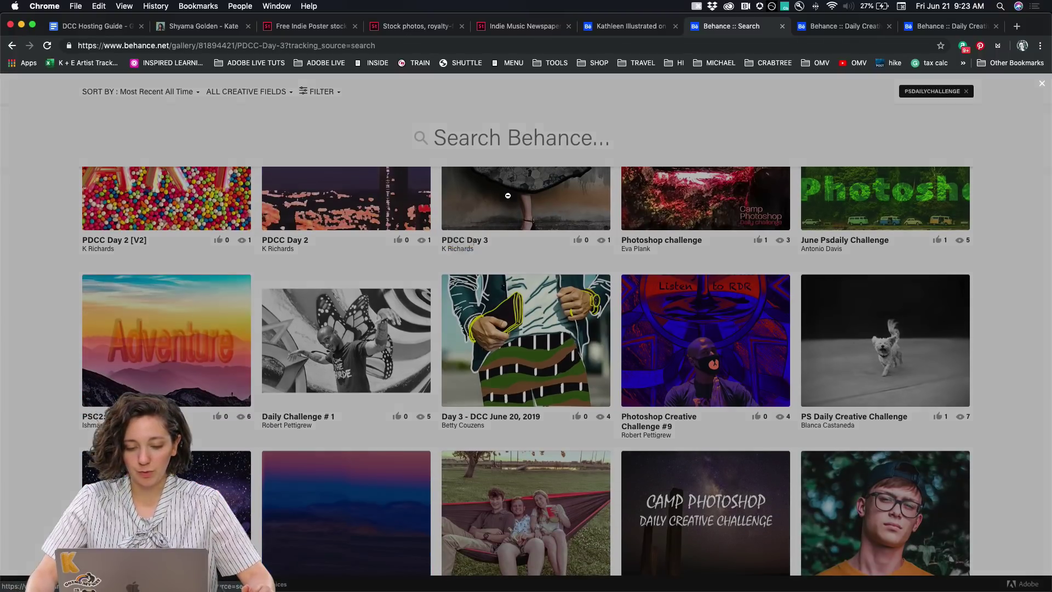
click(508, 196)
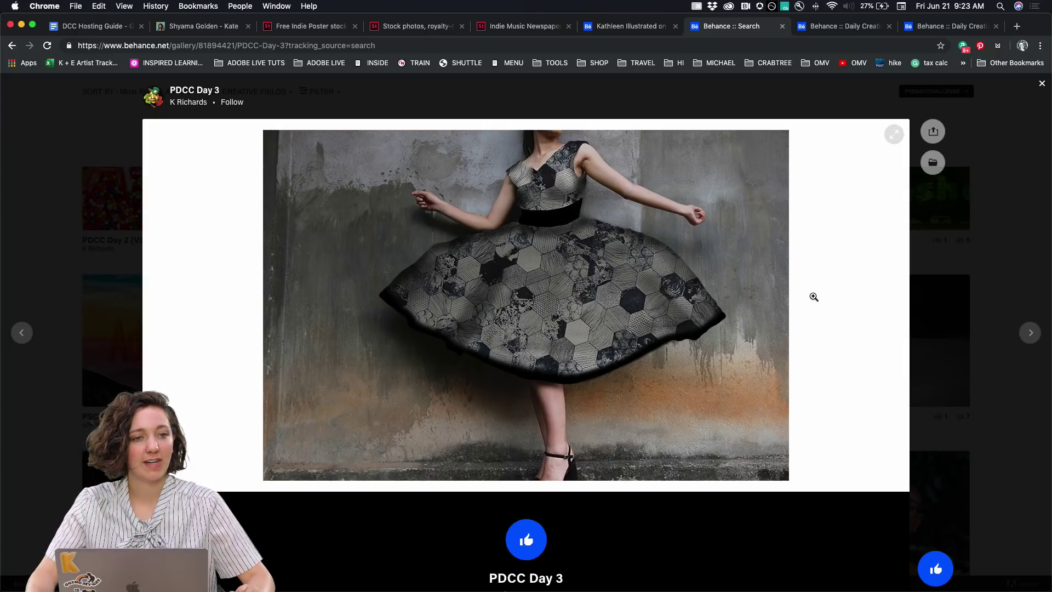
click(108, 335)
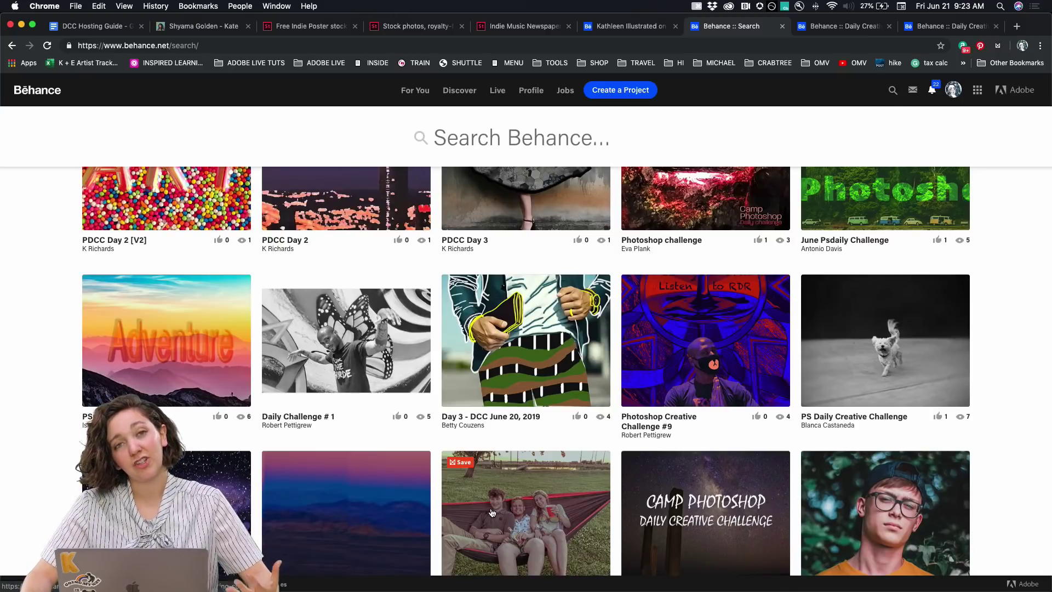
Bring Discord forward and open the #design-feedback channel
click(513, 583)
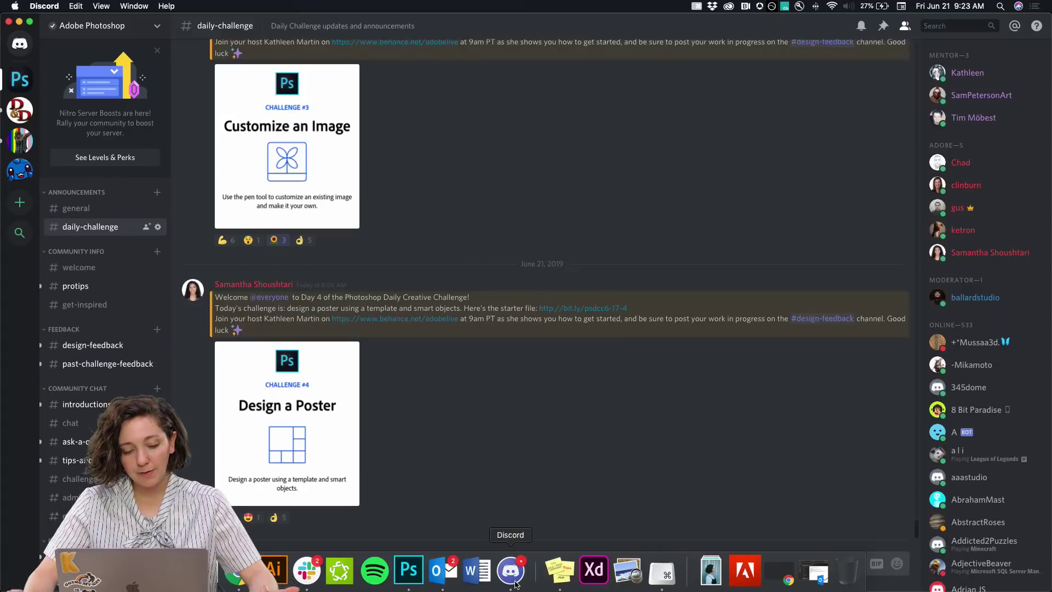
click(99, 347)
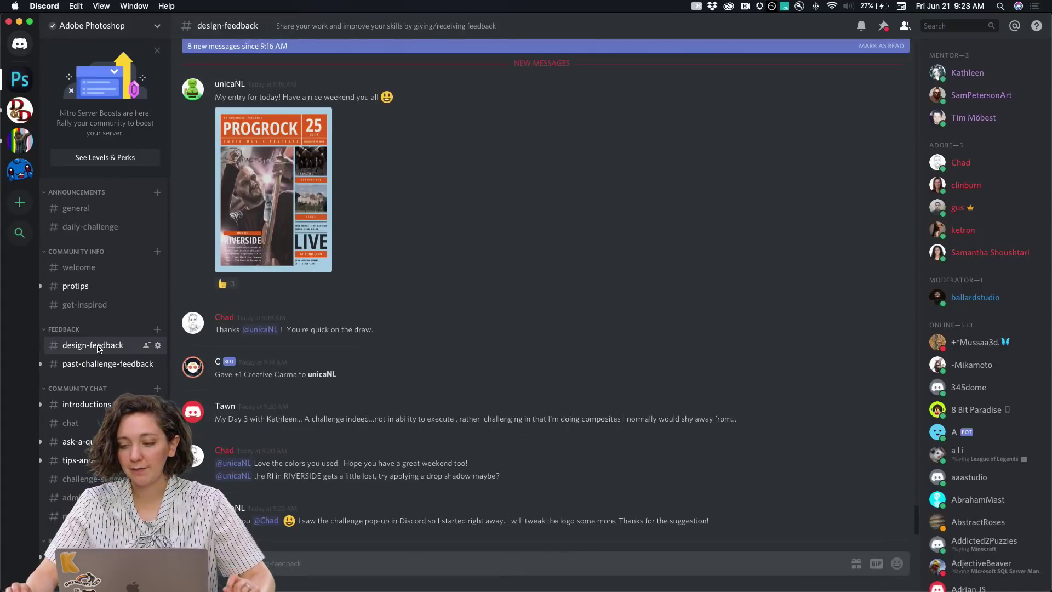
scroll(449, 278, up, 2)
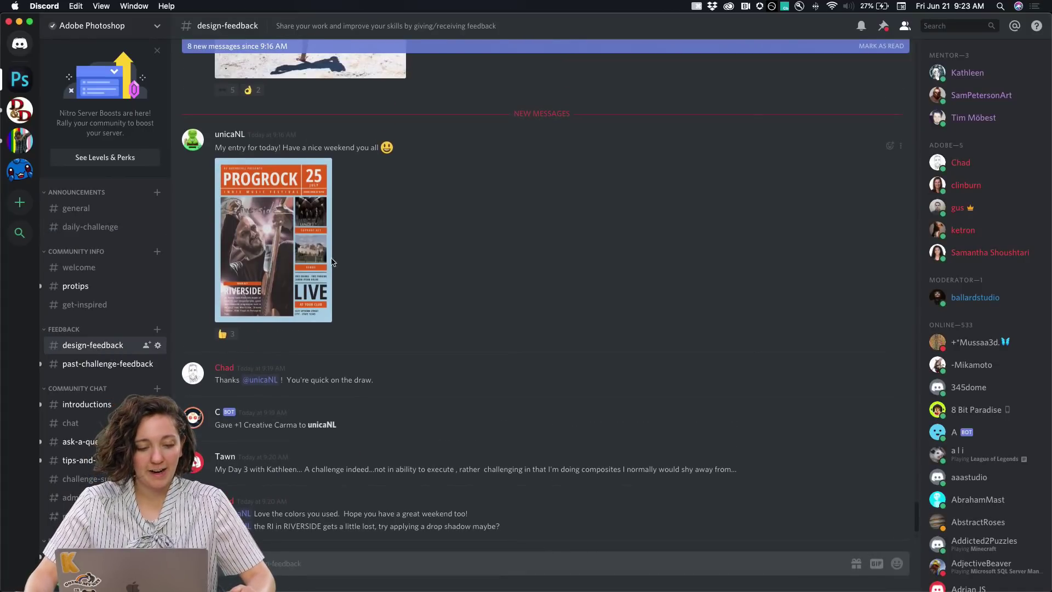
scroll(378, 261, up, 3)
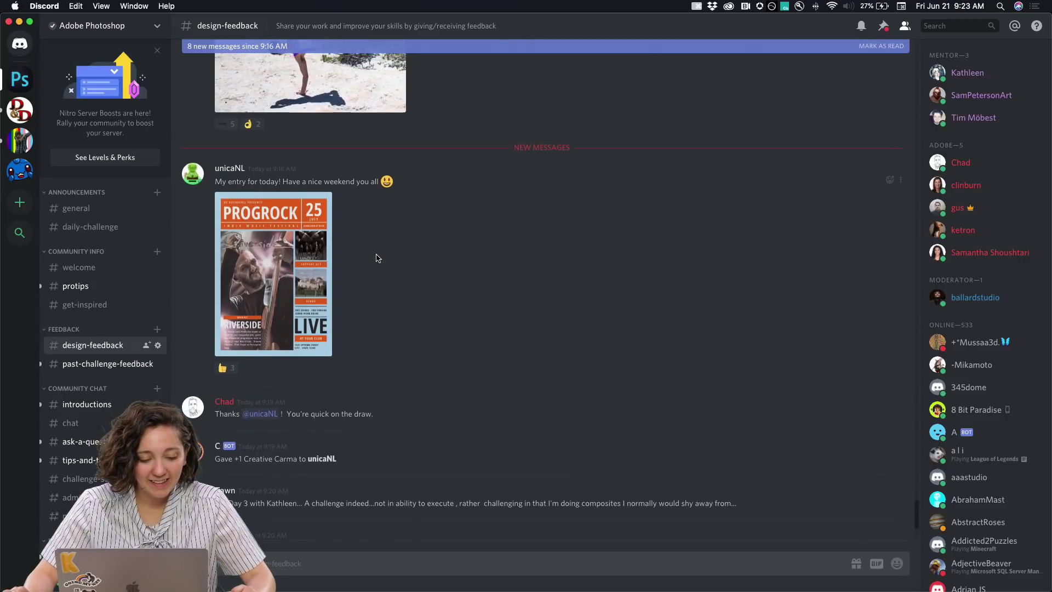
Enlarge the PROGROCK poster entry, close the preview, and scroll through nearby posts
click(305, 299)
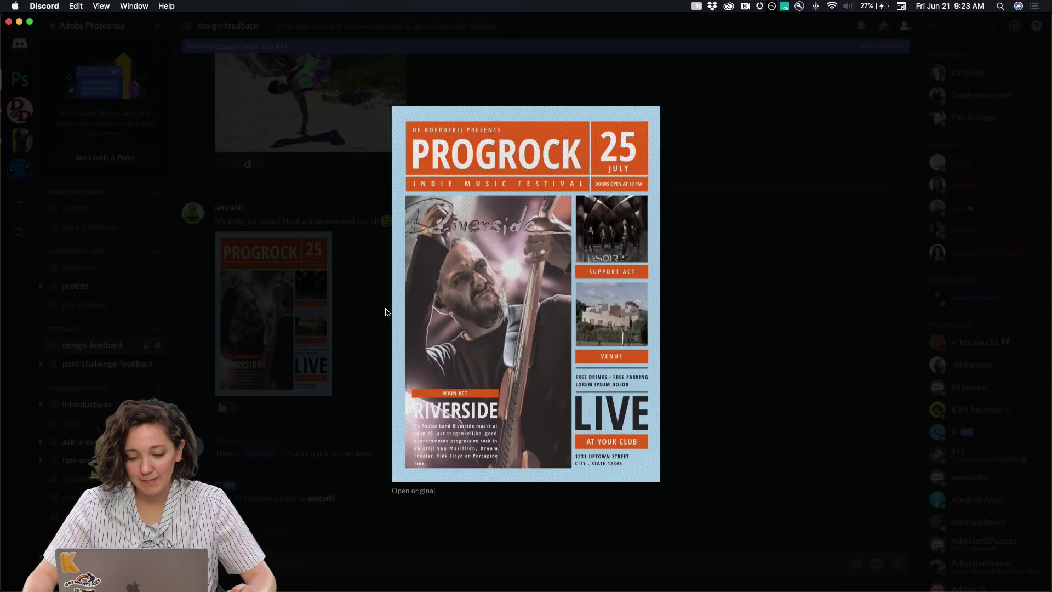
click(346, 208)
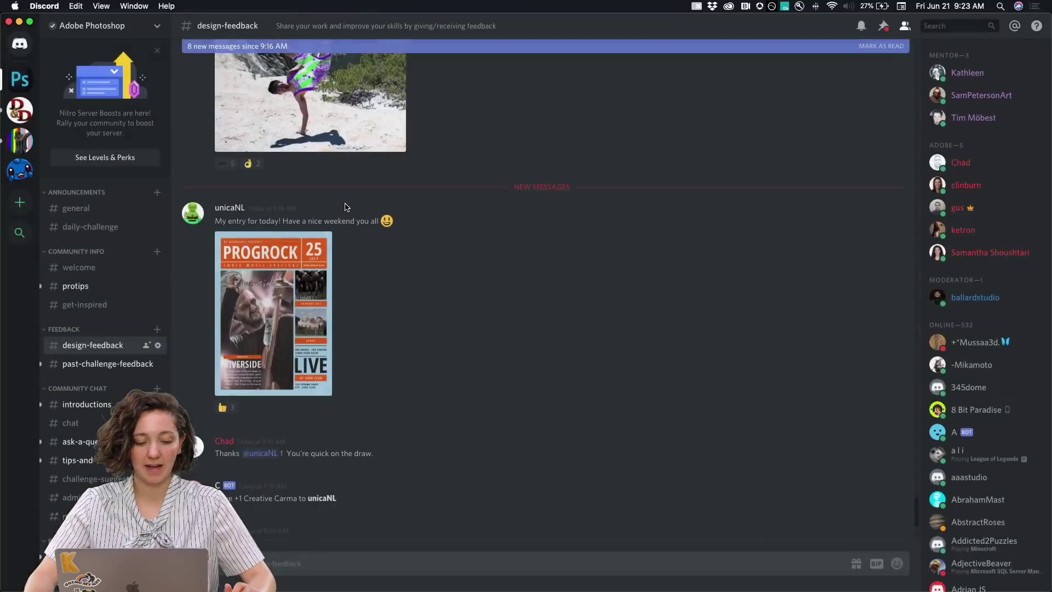
scroll(346, 208, up, 4)
scroll(347, 208, up, 3)
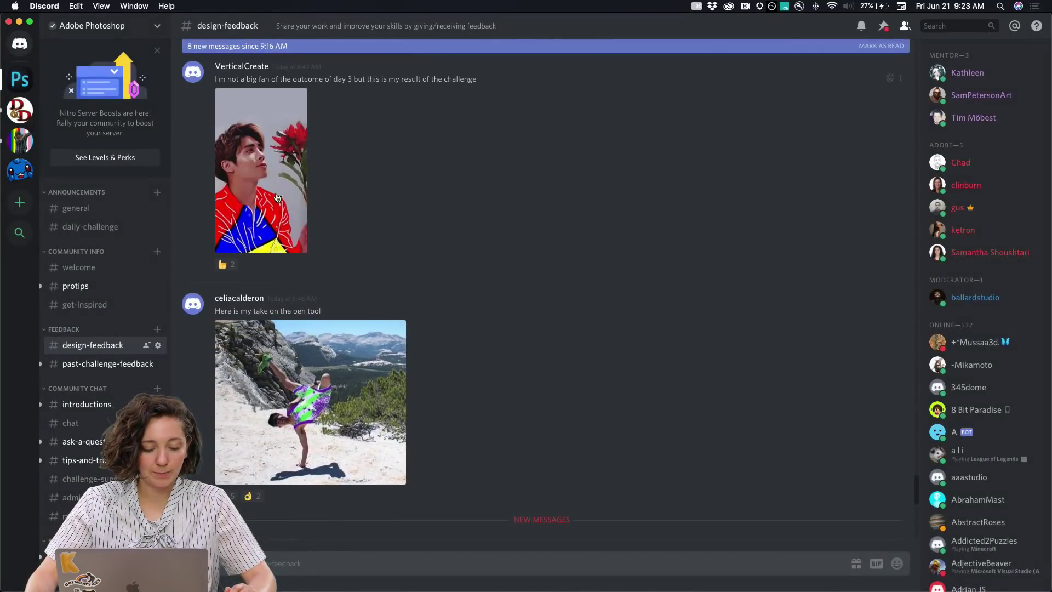
scroll(285, 201, up, 4)
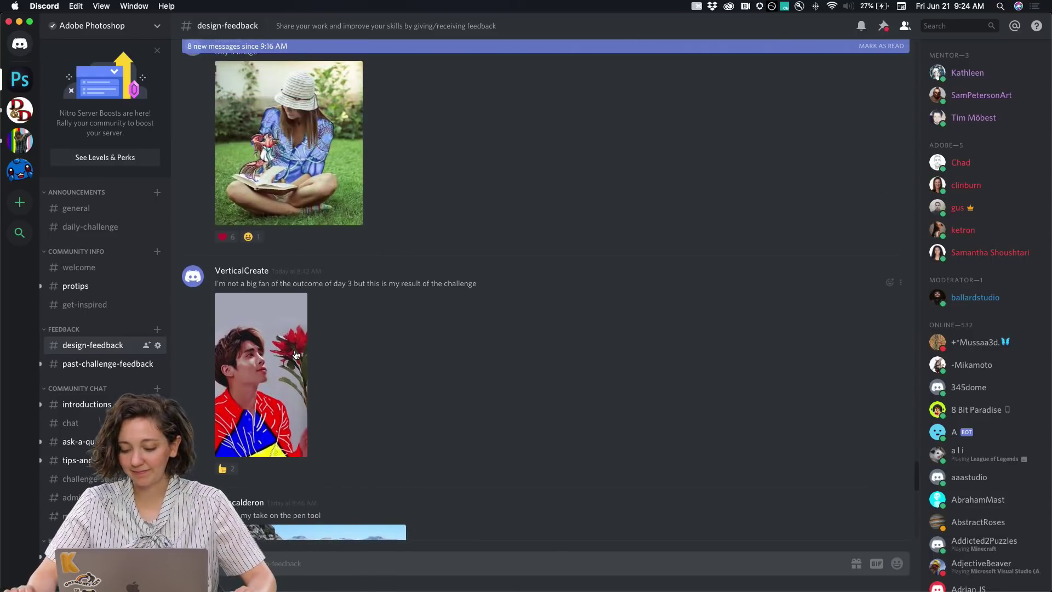
scroll(451, 362, down, 10)
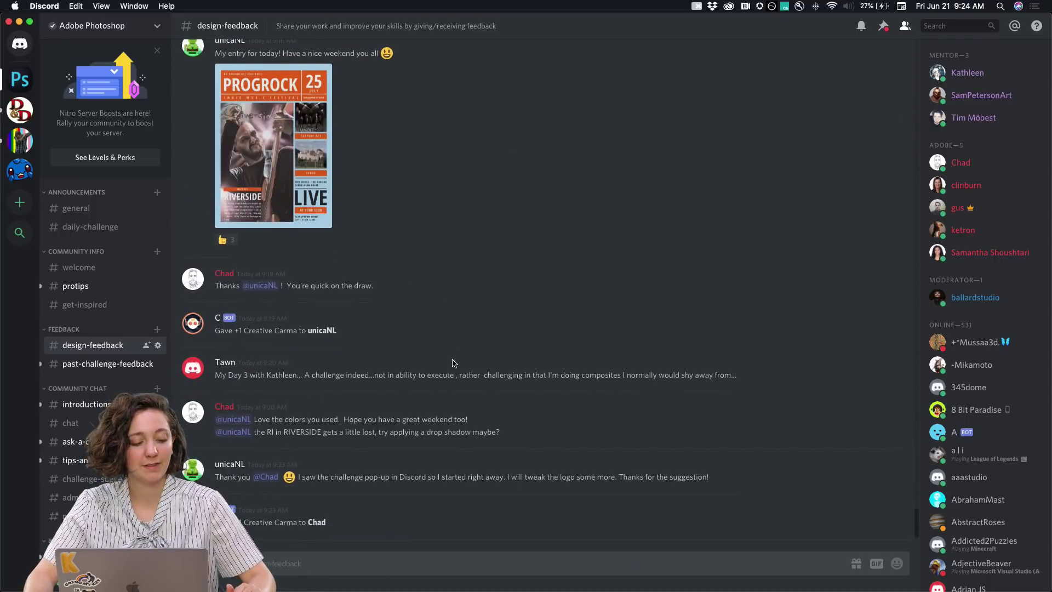
Switch to #chat under Community Chat and scroll through the recent messages
click(69, 423)
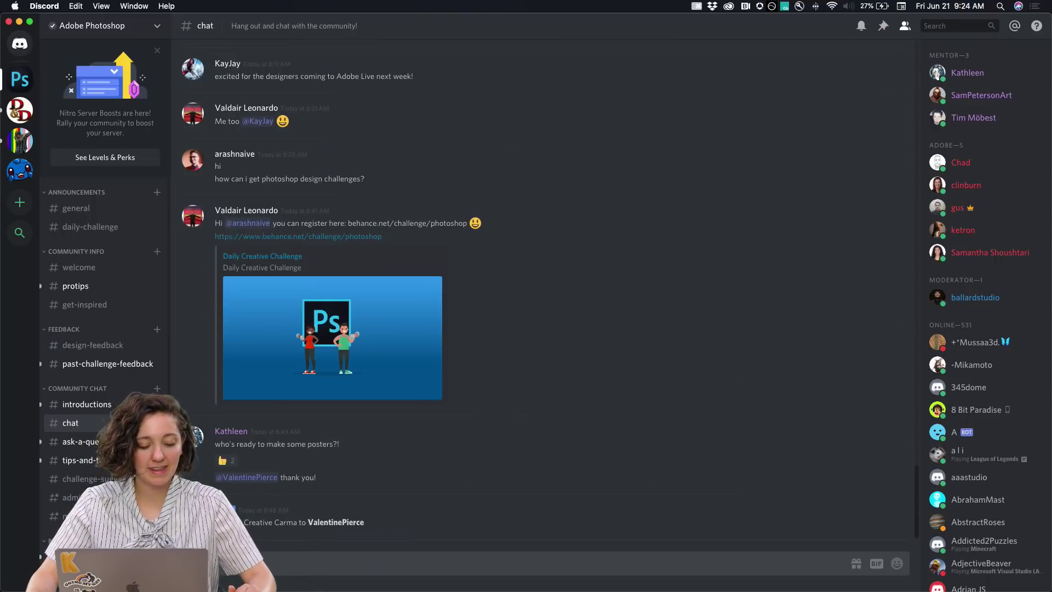
scroll(603, 265, up, 1)
scroll(601, 266, up, 10)
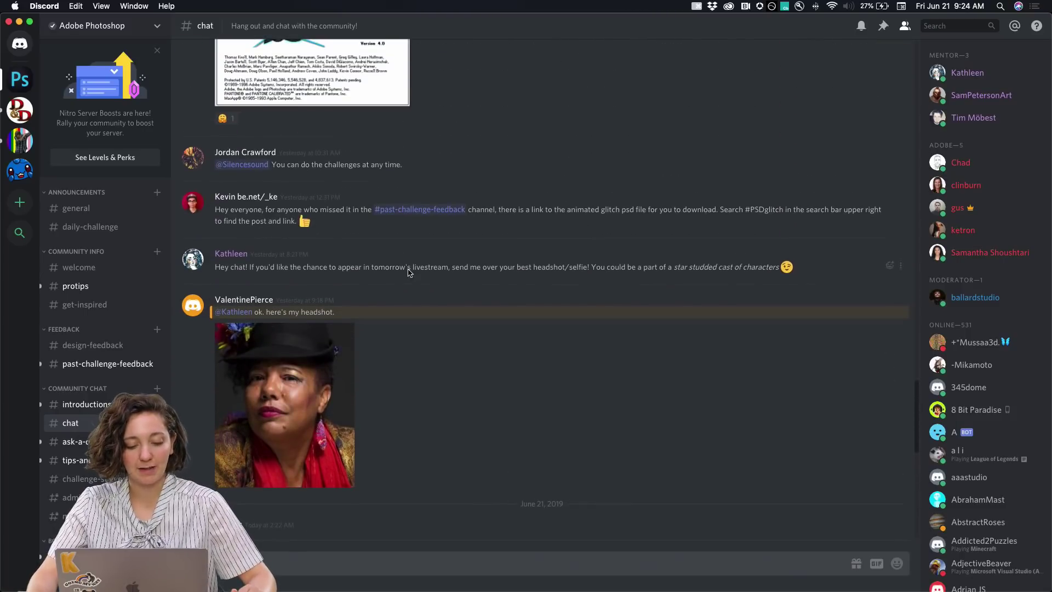
scroll(416, 277, down, 10)
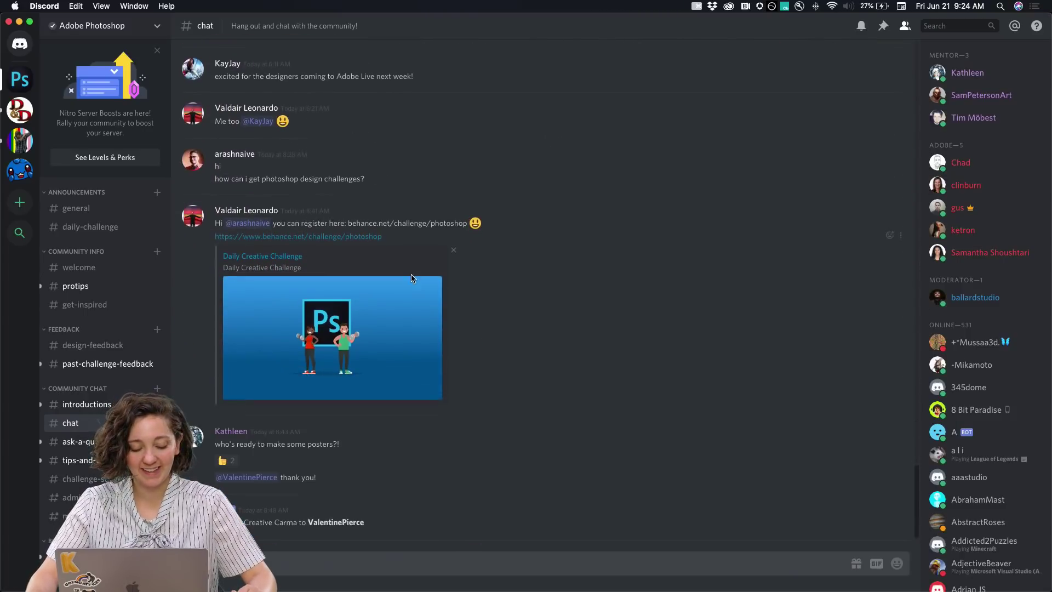